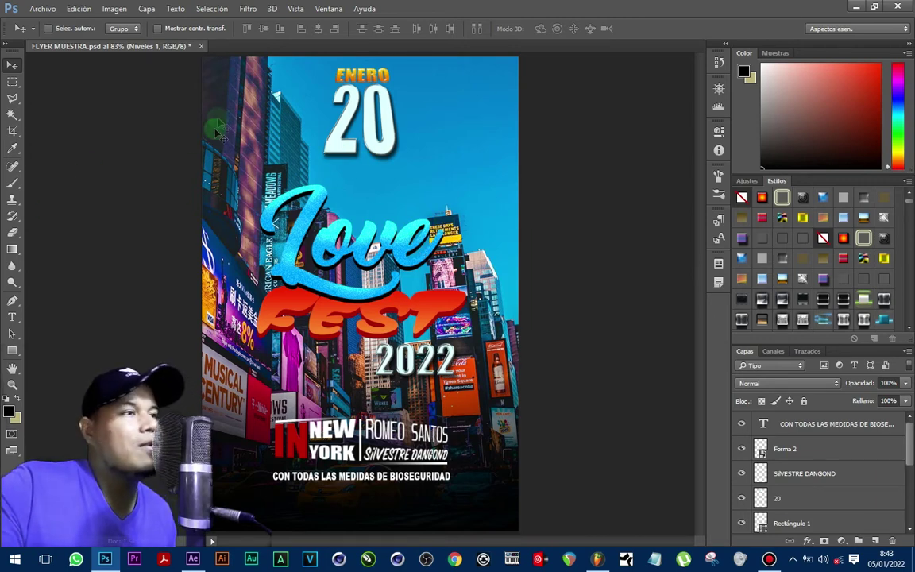
Step: Save the flyer as FLYER MUESTRA.psd on the Desktop, replacing the existing copy
{"action": "left_click", "coordinate": [45, 8]}
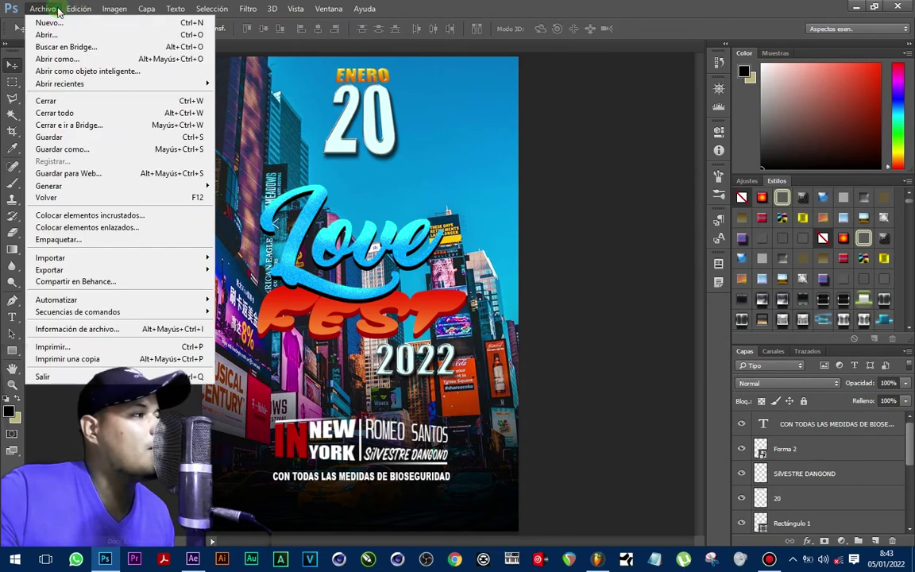
{"action": "left_click", "coordinate": [63, 138]}
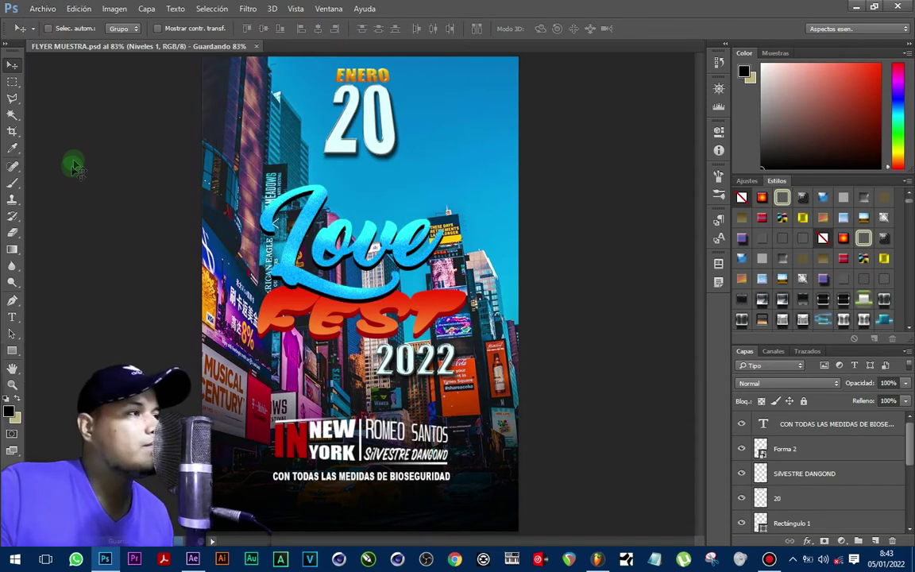
{"action": "left_click", "coordinate": [43, 8]}
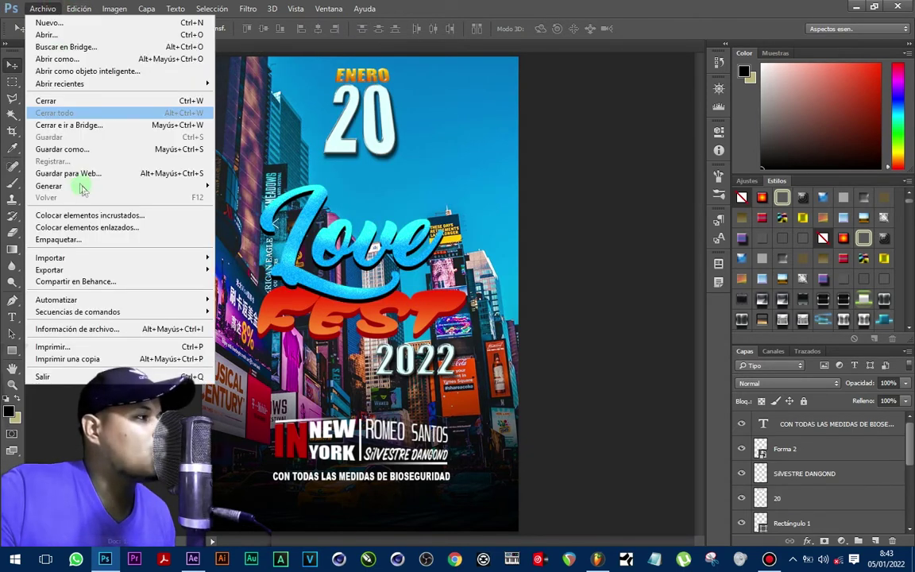
{"action": "left_click", "coordinate": [78, 148]}
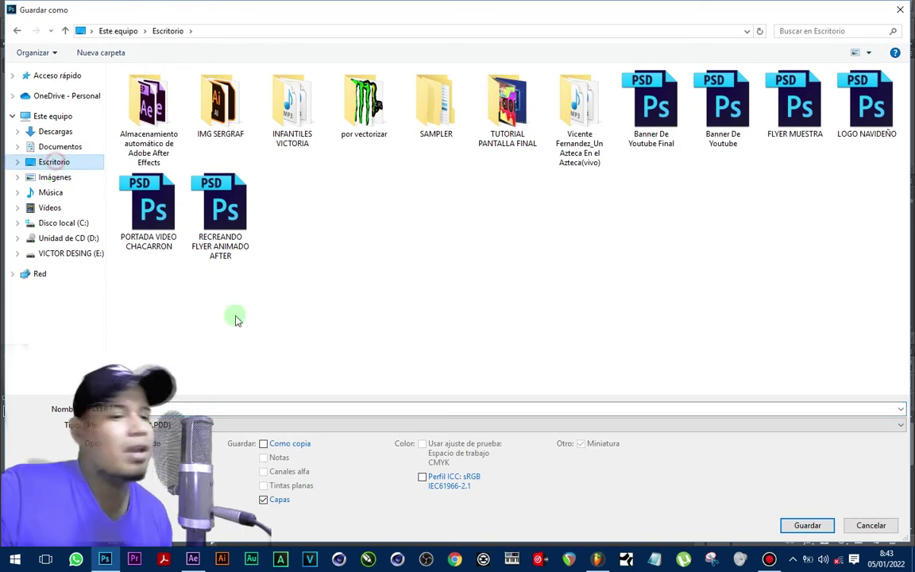
{"action": "left_click", "coordinate": [791, 525]}
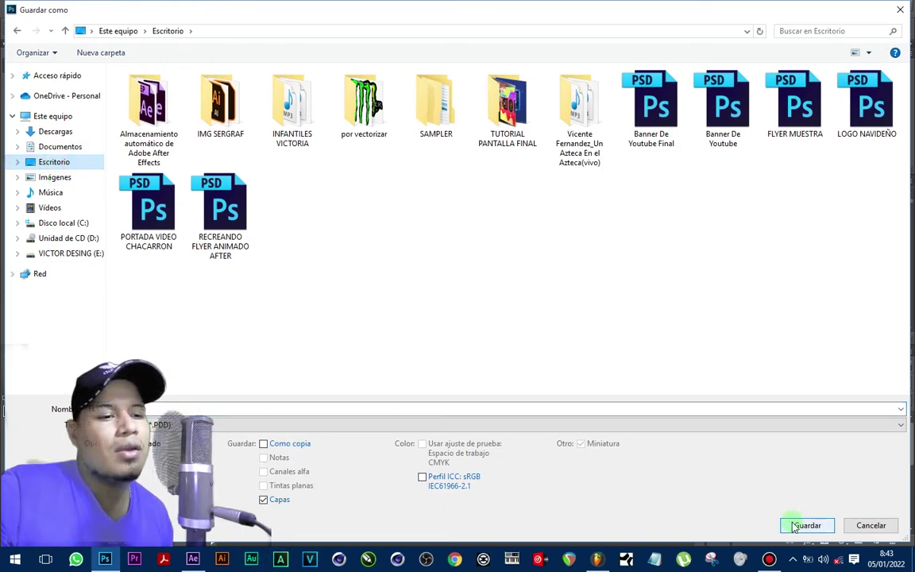
{"action": "left_click", "coordinate": [489, 279]}
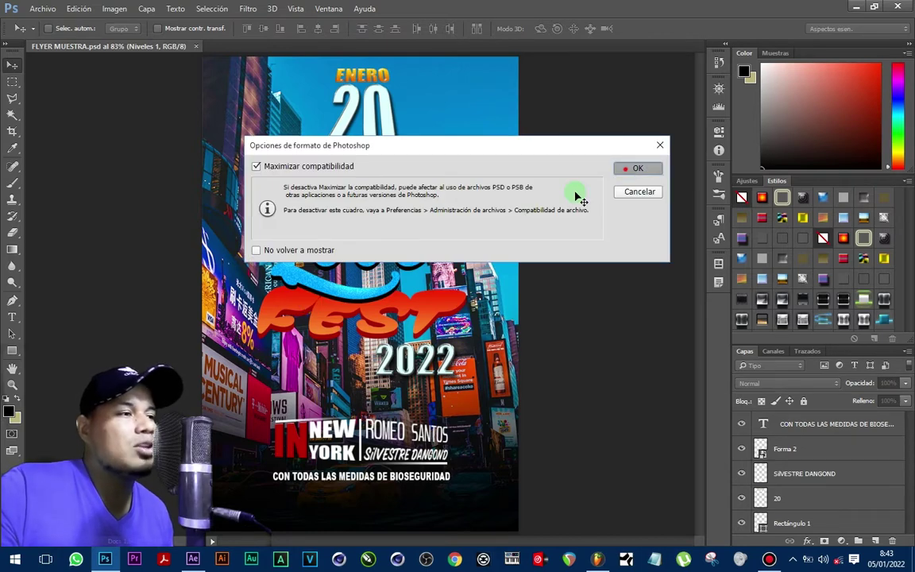
{"action": "key", "text": "Return"}
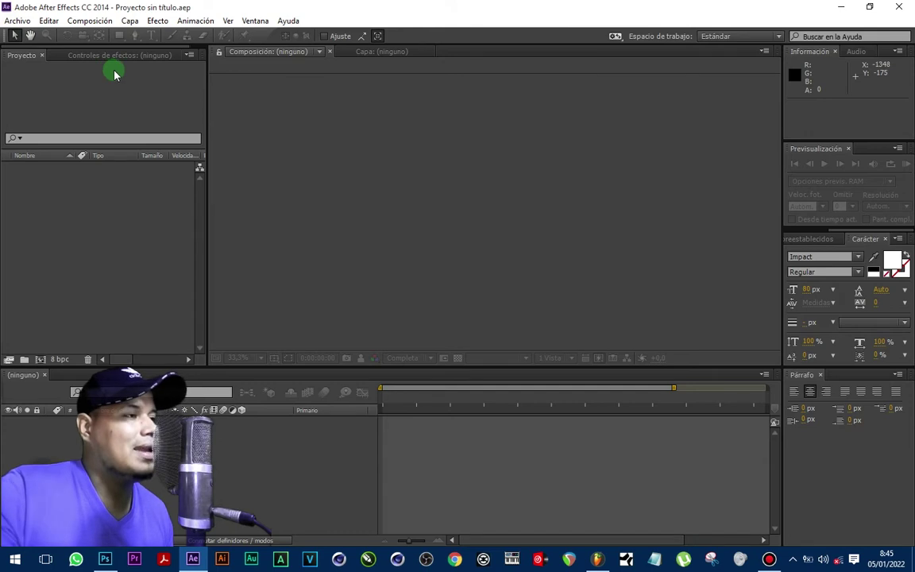
Step: Import the FLYER MUESTRA.psd file from the Desktop via Archivo > Importar > Archivo
{"action": "left_click", "coordinate": [17, 21]}
{"action": "mouse_move", "coordinate": [224, 66]}
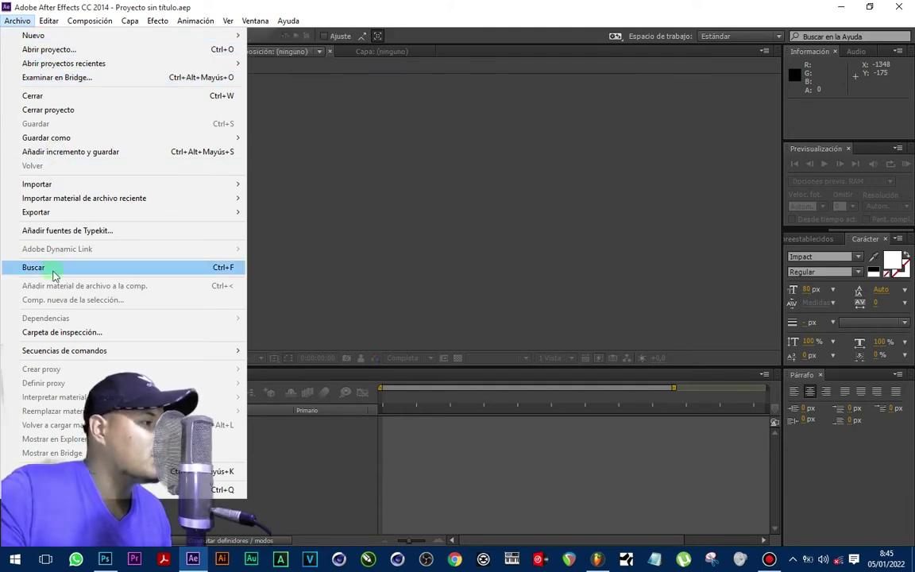
{"action": "mouse_move", "coordinate": [205, 186]}
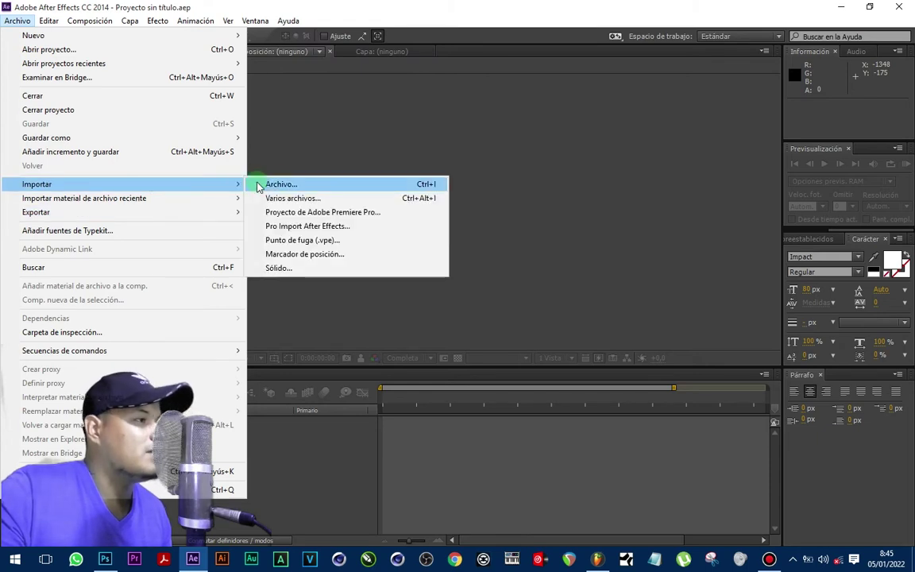
{"action": "left_click", "coordinate": [282, 186]}
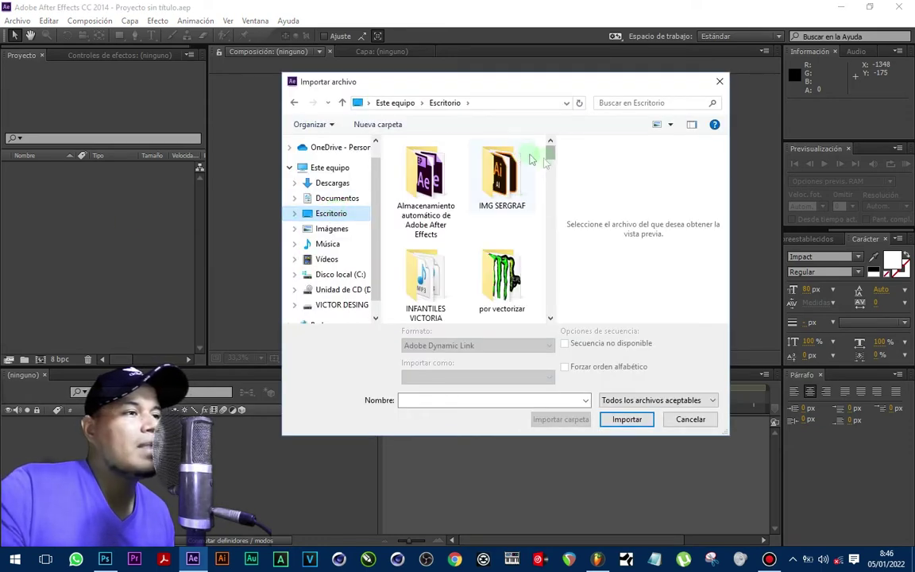
{"action": "left_click_drag", "start_coordinate": [548, 152], "coordinate": [549, 216]}
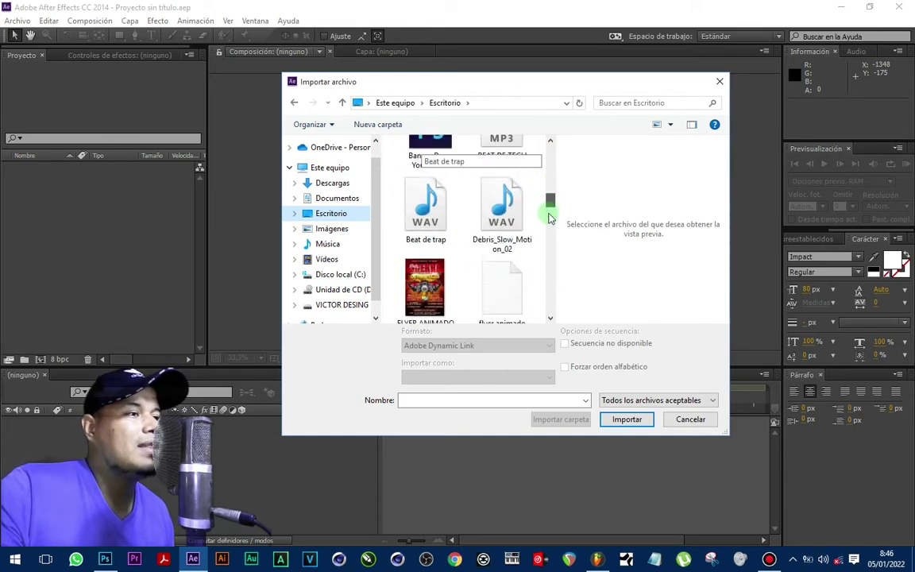
{"action": "left_click", "coordinate": [549, 217]}
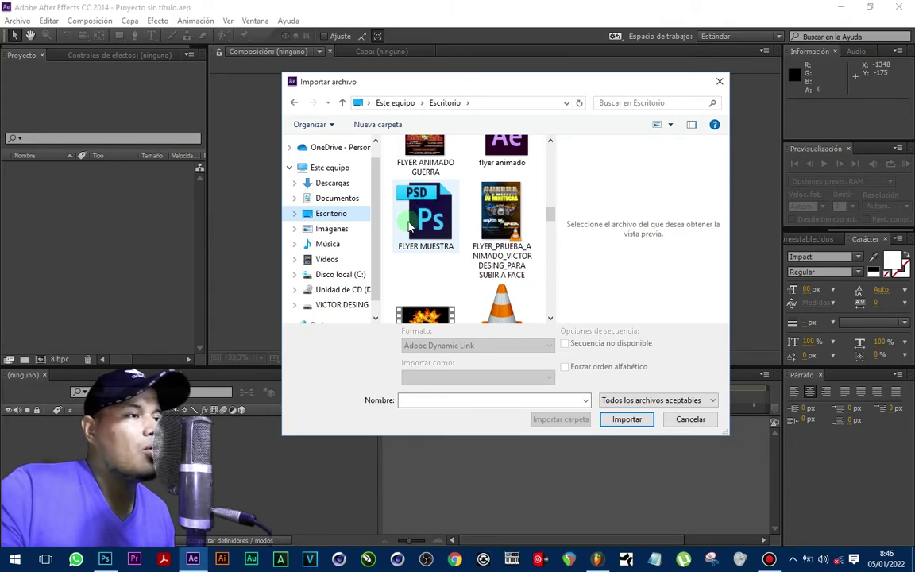
{"action": "left_click", "coordinate": [410, 228]}
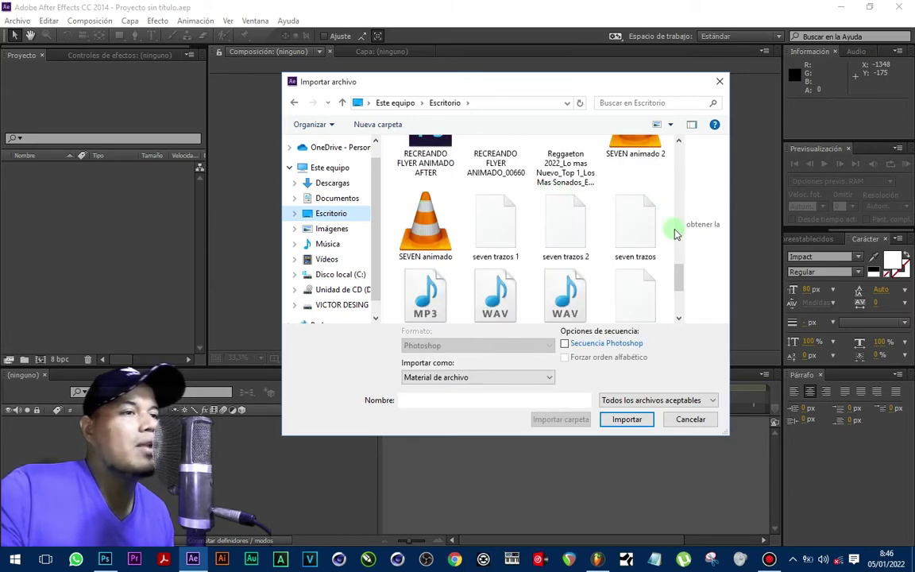
{"action": "mouse_move", "coordinate": [680, 287]}
{"action": "left_mouse_down"}
{"action": "mouse_move", "coordinate": [686, 241]}
{"action": "mouse_move", "coordinate": [691, 251]}
{"action": "left_mouse_up"}
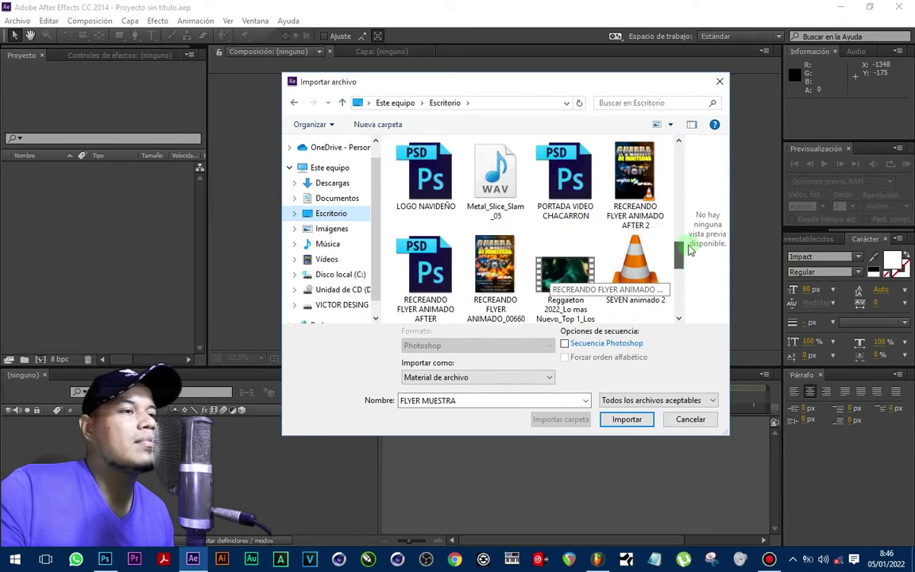
{"action": "left_click_drag", "start_coordinate": [690, 250], "coordinate": [692, 218]}
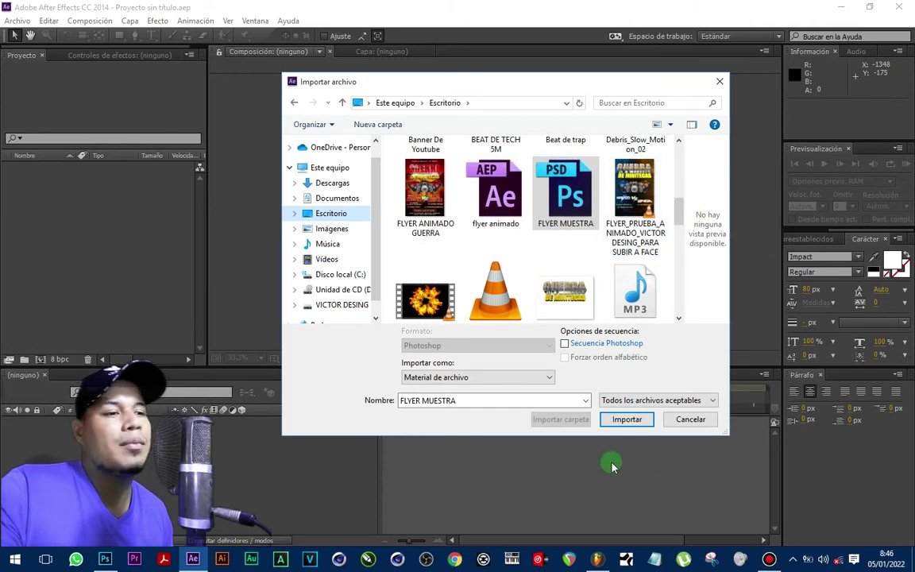
{"action": "left_click", "coordinate": [627, 419]}
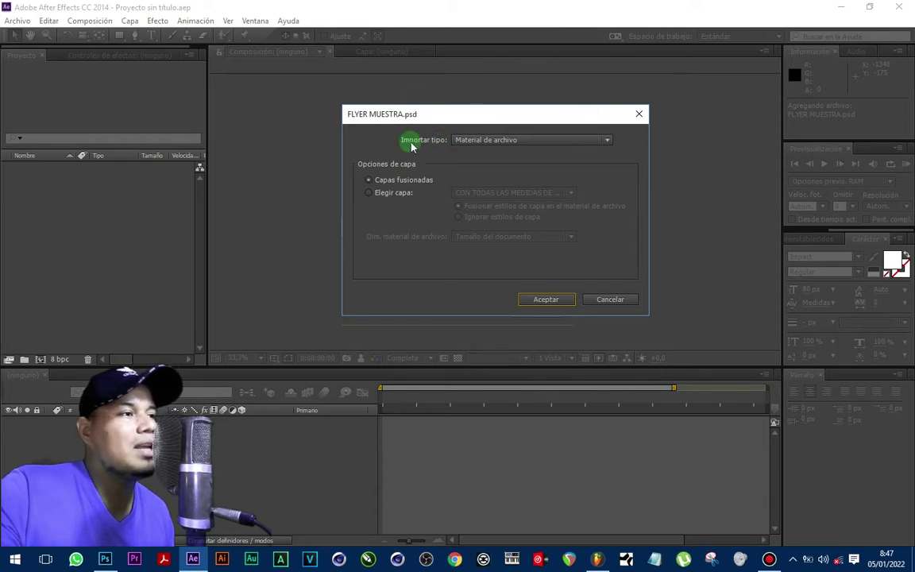
Step: Import the PSD as Composición – Conservar tamaños de capa with Estilo de capa editables
{"action": "left_click", "coordinate": [484, 141]}
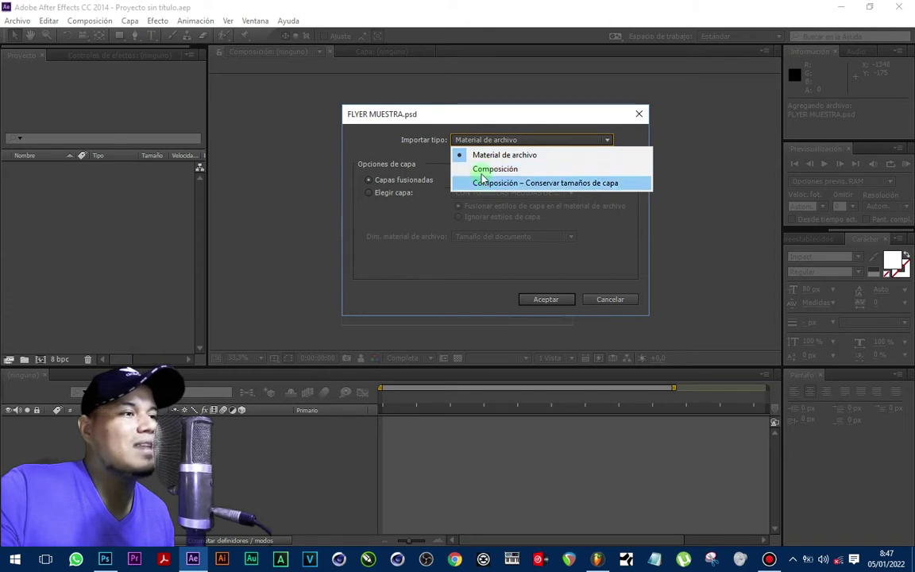
{"action": "left_click", "coordinate": [588, 185]}
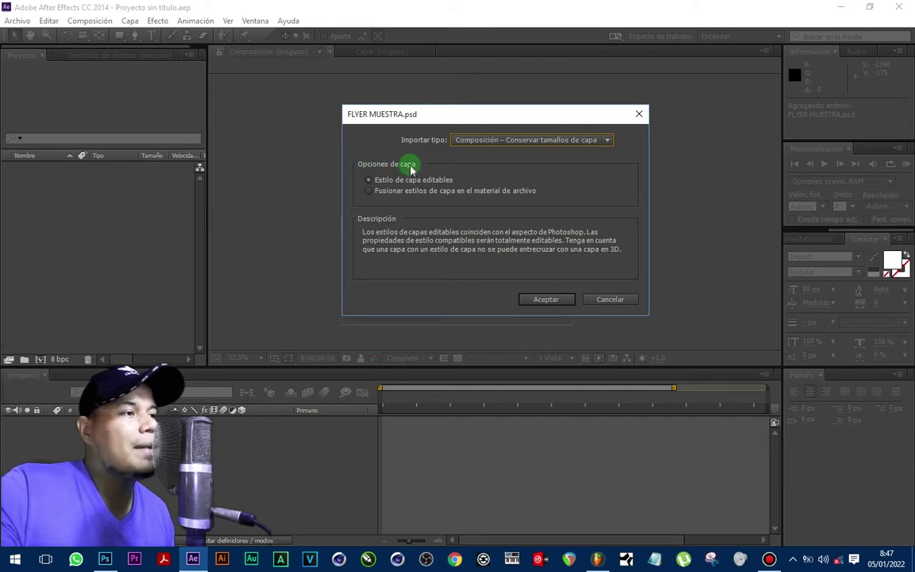
{"action": "left_click", "coordinate": [370, 182]}
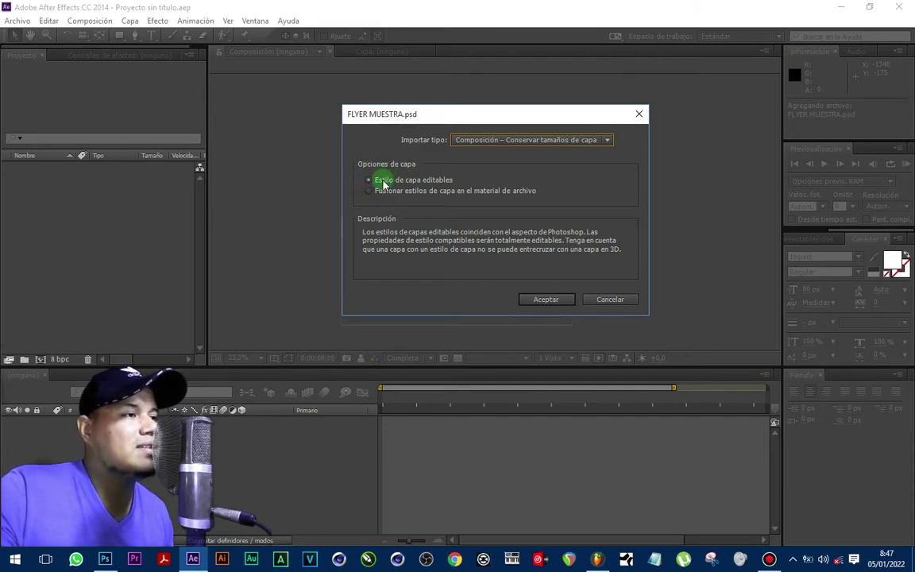
{"action": "left_click", "coordinate": [541, 299]}
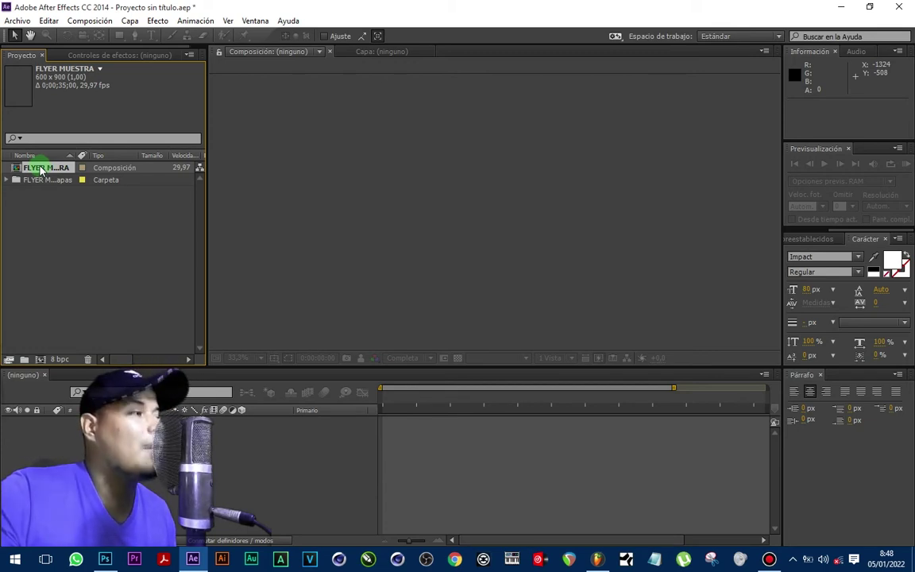
Step: Set the FLYER MUESTRA composition's duration to 10 seconds in Ajustes de composición
{"action": "right_click", "coordinate": [30, 167]}
{"action": "left_click", "coordinate": [131, 174]}
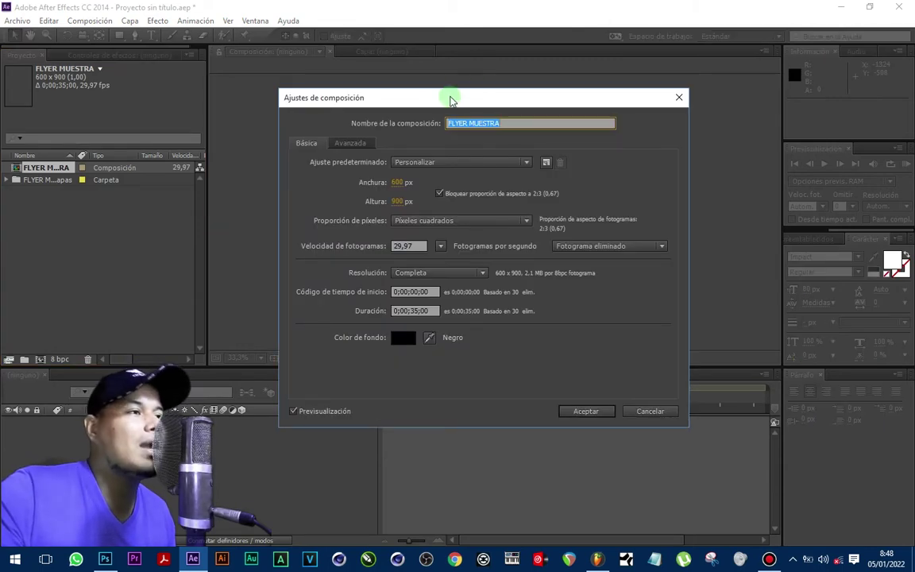
{"action": "left_click_drag", "start_coordinate": [447, 95], "coordinate": [444, 84]}
{"action": "left_click", "coordinate": [413, 299]}
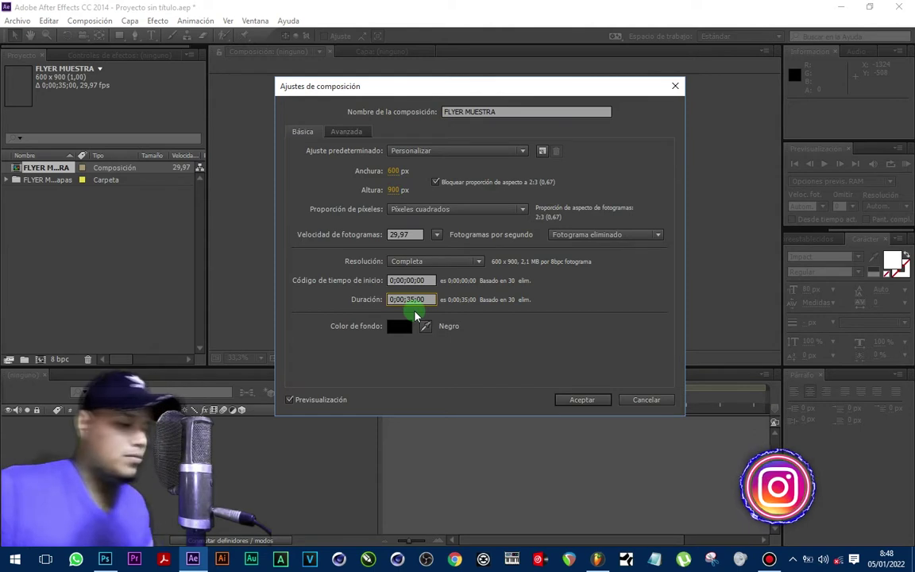
{"action": "type", "text": "1"}
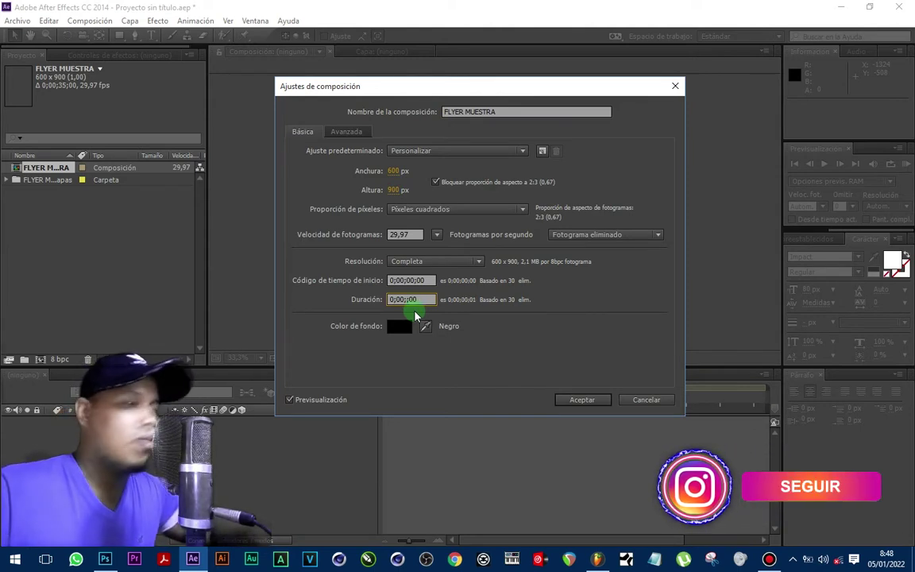
{"action": "type", "text": "0"}
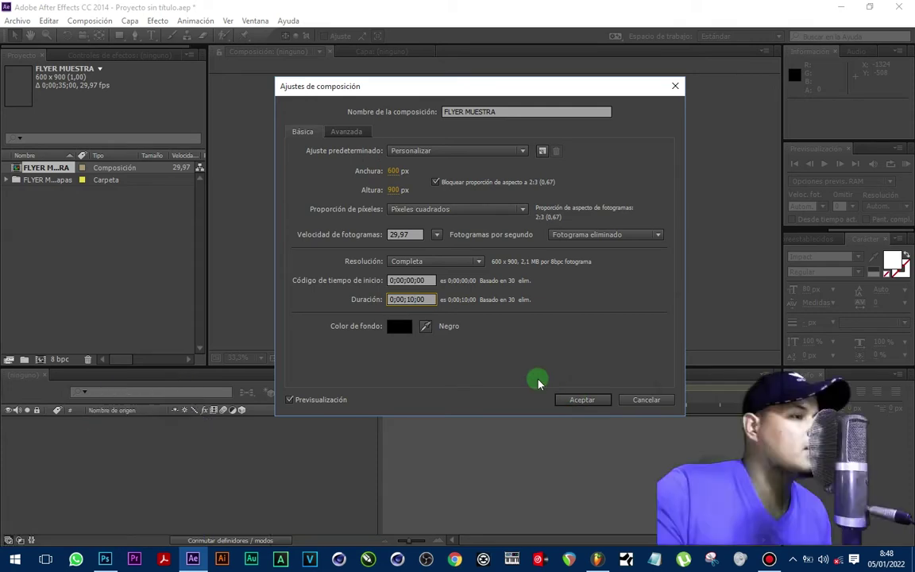
{"action": "key", "text": "Return"}
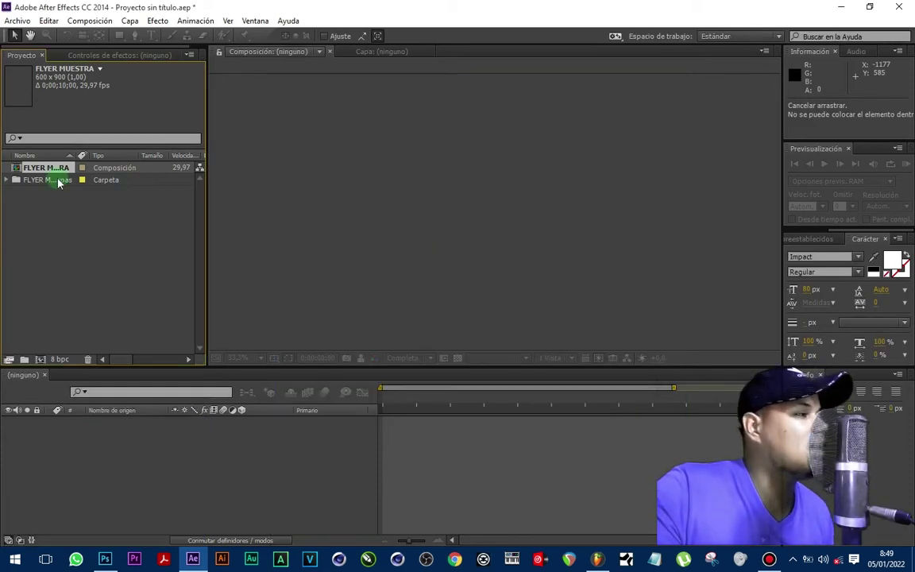
Step: Drop FLYER MUESTRA into the timeline as a new comp, then open the FLYER MUESTRA precomp
{"action": "left_click_drag", "start_coordinate": [44, 171], "coordinate": [125, 420]}
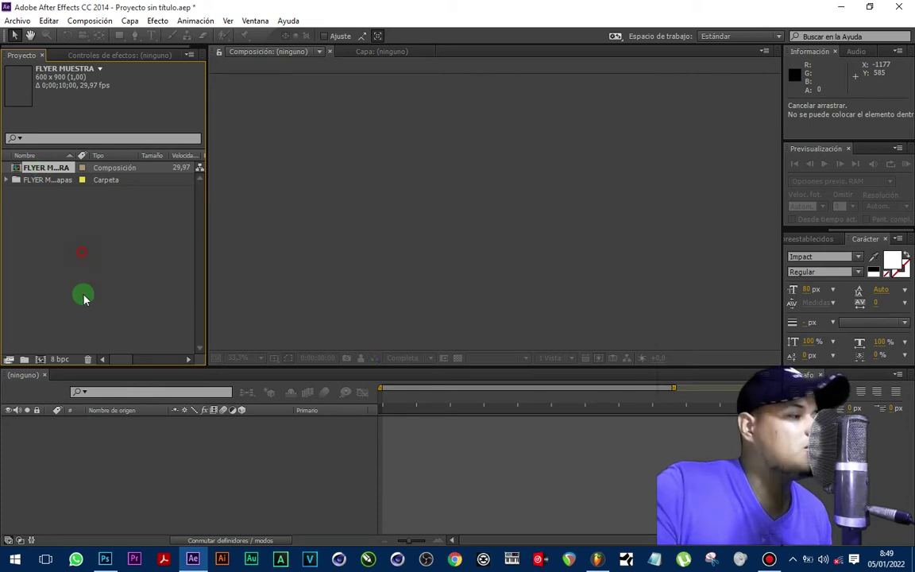
{"action": "left_click_drag", "start_coordinate": [125, 420], "coordinate": [125, 420]}
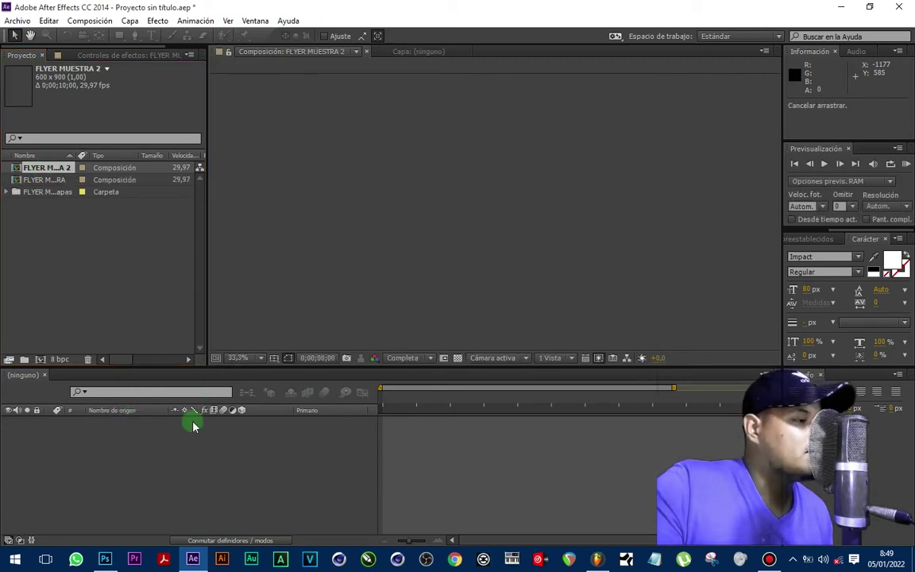
{"action": "left_click", "coordinate": [44, 180]}
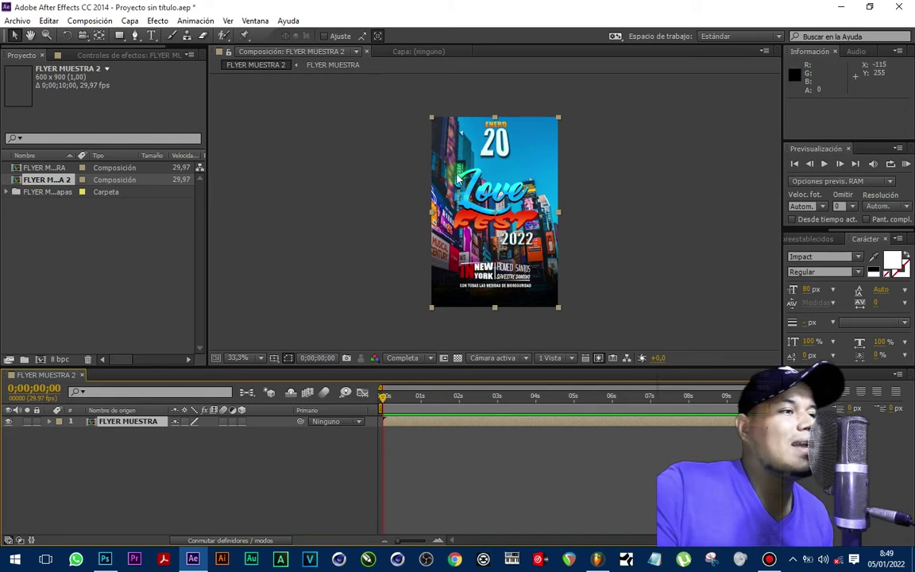
{"action": "double_click", "coordinate": [110, 422]}
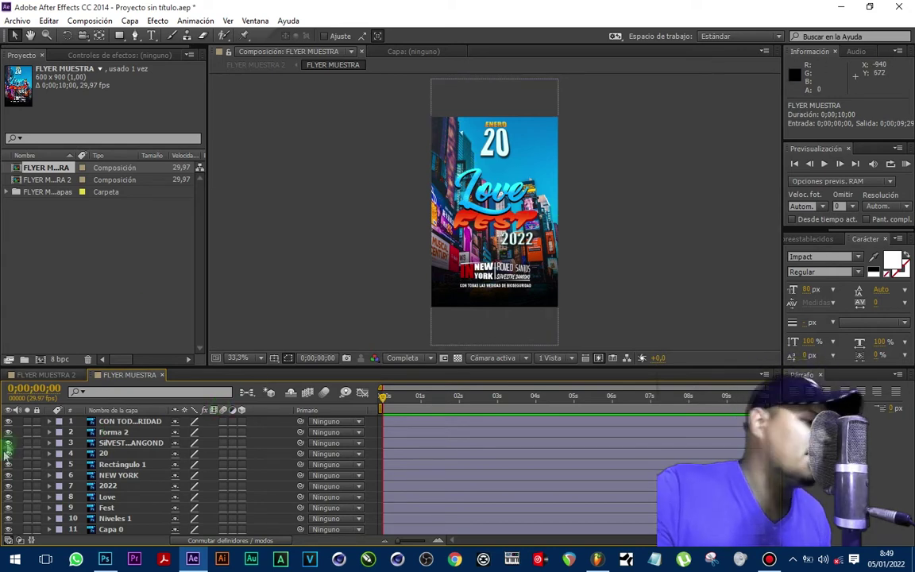
Step: Hide layers 1–9 including Fest, then show only the Love layer and expand it
{"action": "left_click_drag", "start_coordinate": [7, 435], "coordinate": [10, 450]}
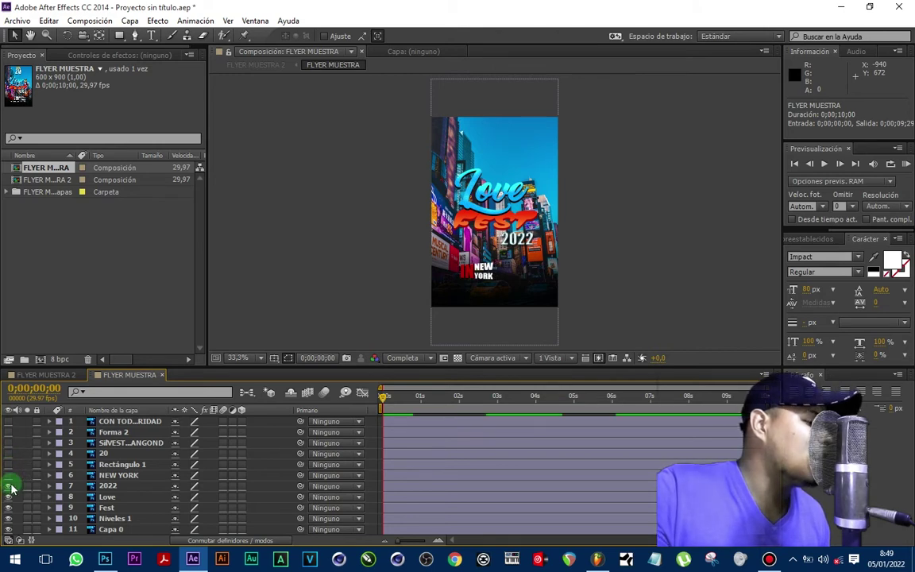
{"action": "left_click_drag", "start_coordinate": [11, 489], "coordinate": [9, 506]}
{"action": "left_click", "coordinate": [9, 509]}
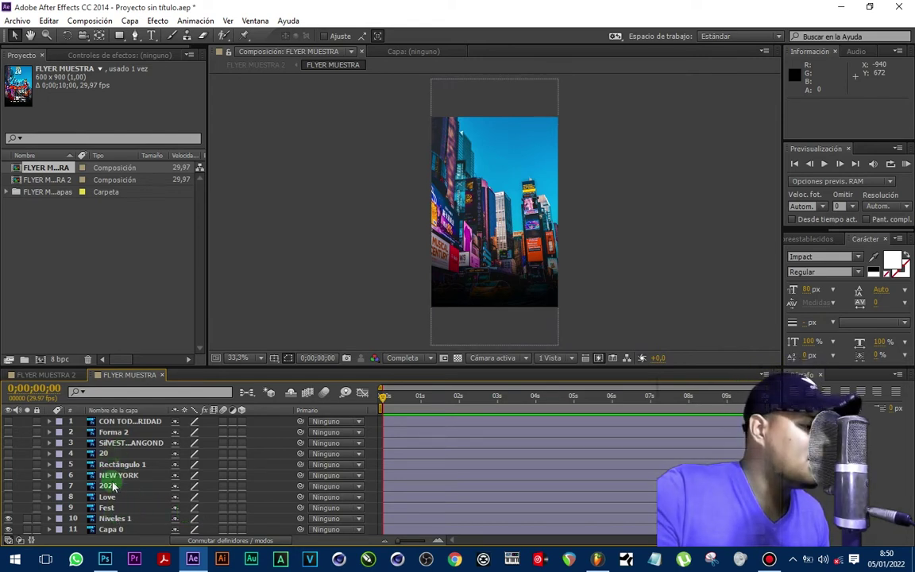
{"action": "left_click", "coordinate": [8, 498]}
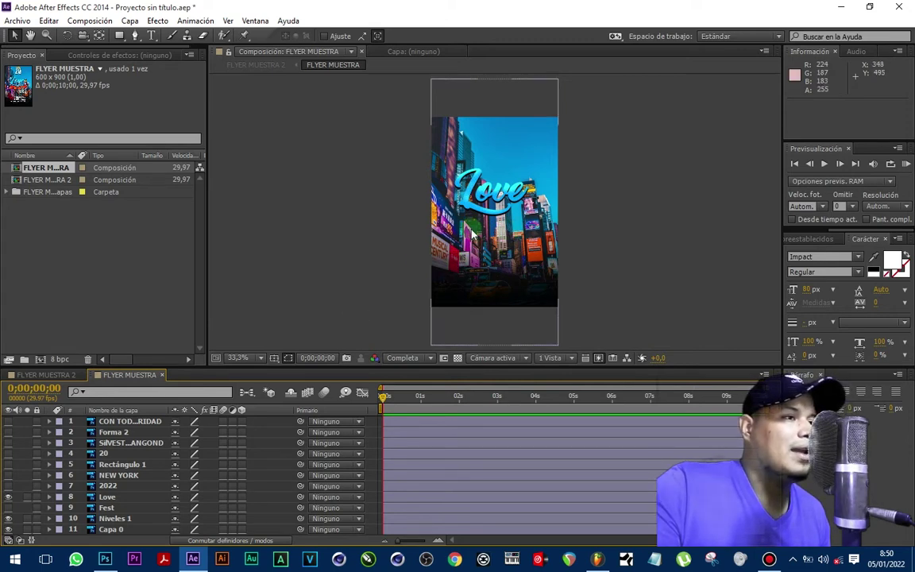
{"action": "left_click", "coordinate": [49, 497]}
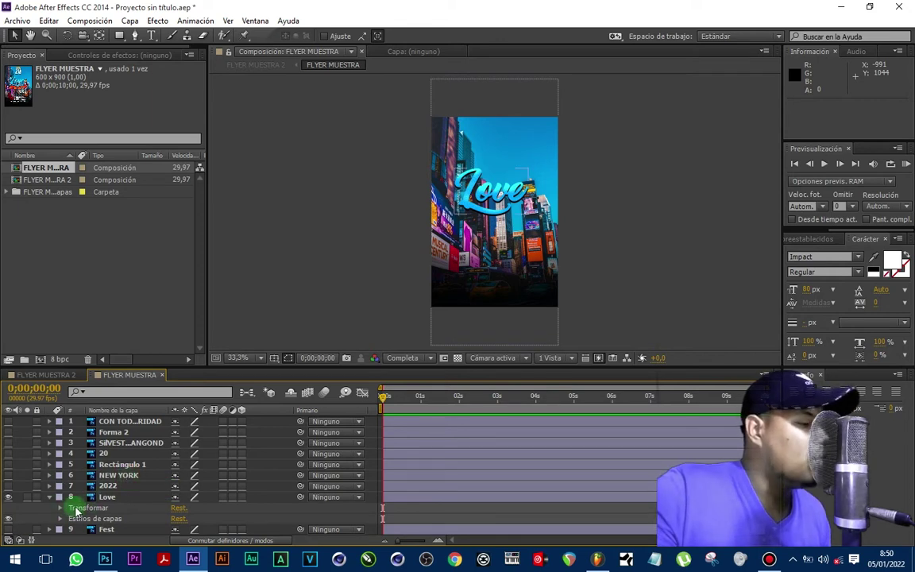
Step: Add a scale keyframe on Love and move it to the one-second mark
{"action": "left_click", "coordinate": [59, 508]}
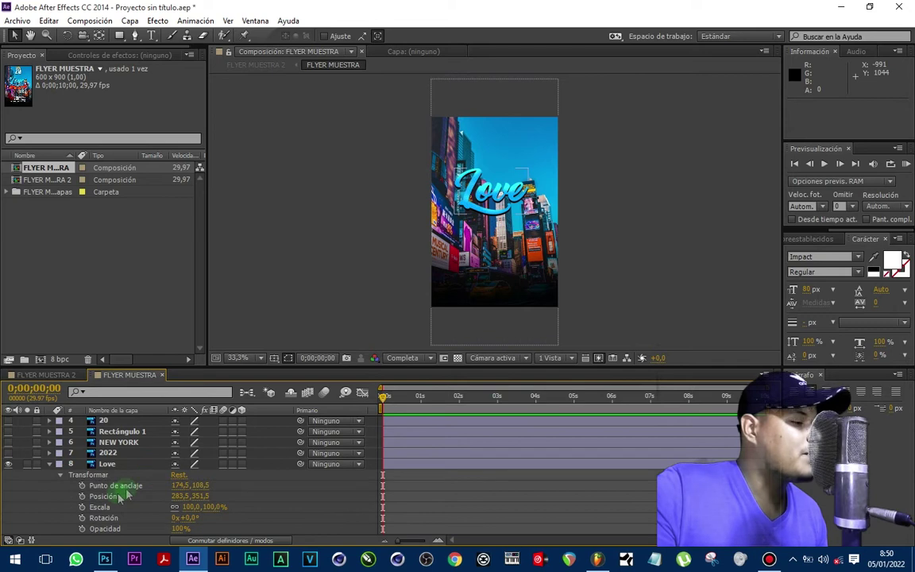
{"action": "scroll", "coordinate": [125, 449], "scroll_direction": "down", "scroll_amount": 2}
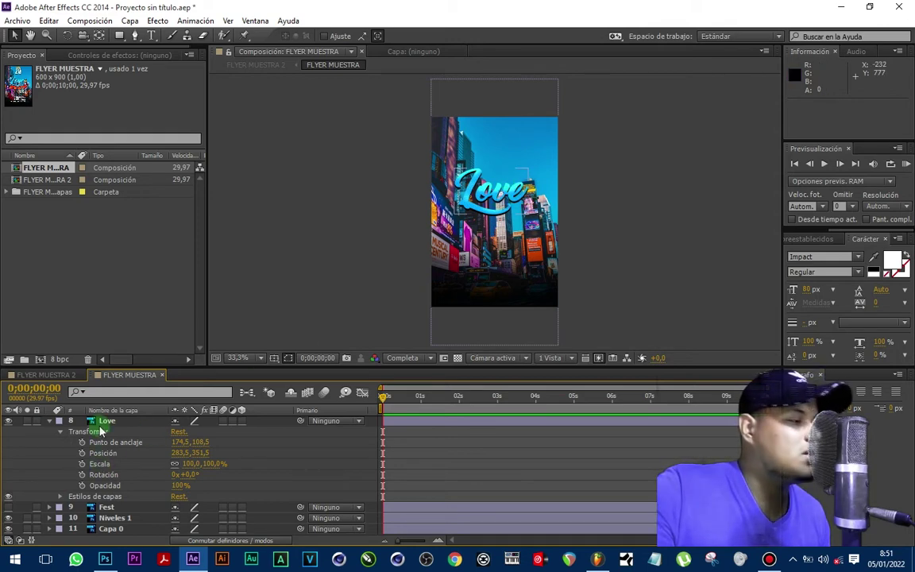
{"action": "left_click", "coordinate": [82, 464]}
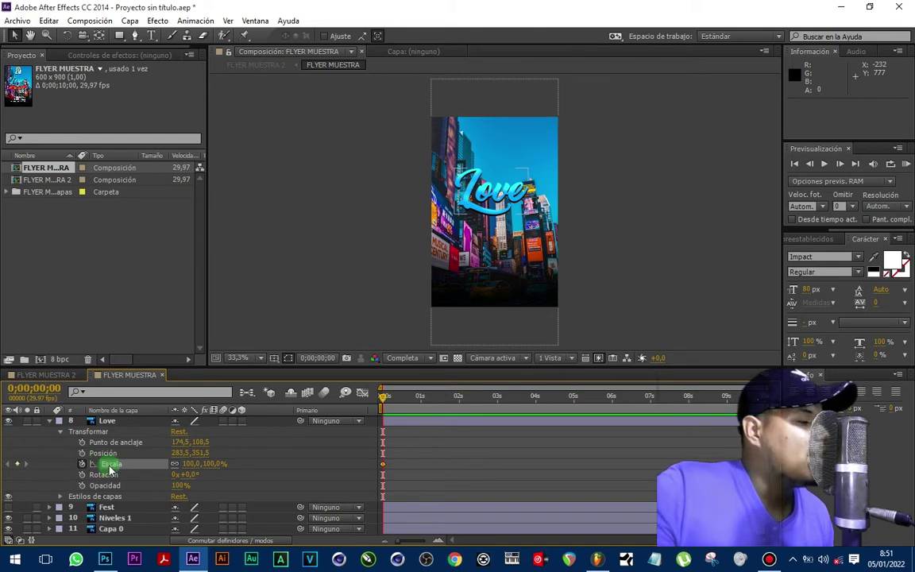
{"action": "left_click", "coordinate": [384, 467]}
{"action": "mouse_move", "coordinate": [417, 465]}
{"action": "left_mouse_down"}
{"action": "mouse_move", "coordinate": [433, 473]}
{"action": "mouse_move", "coordinate": [399, 464]}
{"action": "mouse_move", "coordinate": [423, 470]}
{"action": "left_mouse_up"}
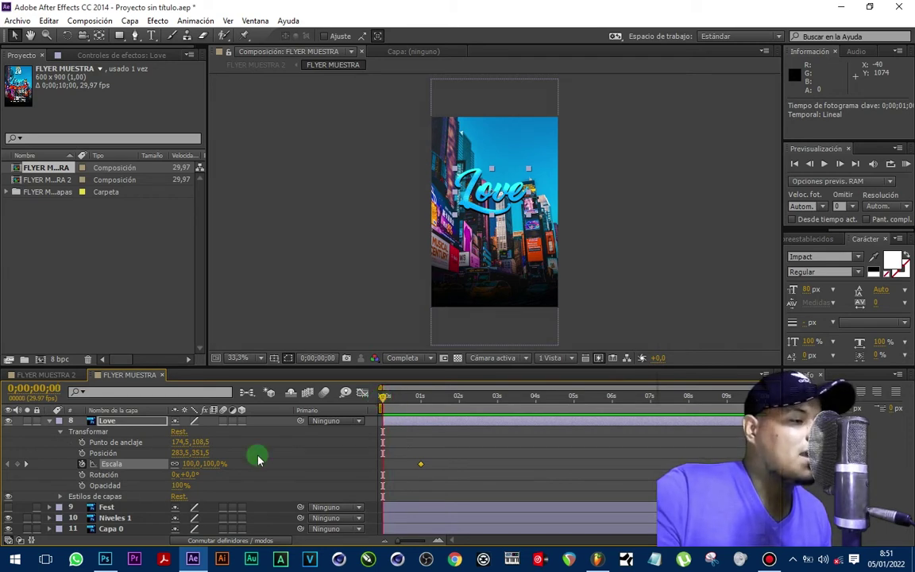
Step: Set Love's starting scale to 0% and limit the work area to the first second
{"action": "left_click_drag", "start_coordinate": [211, 468], "coordinate": [127, 474]}
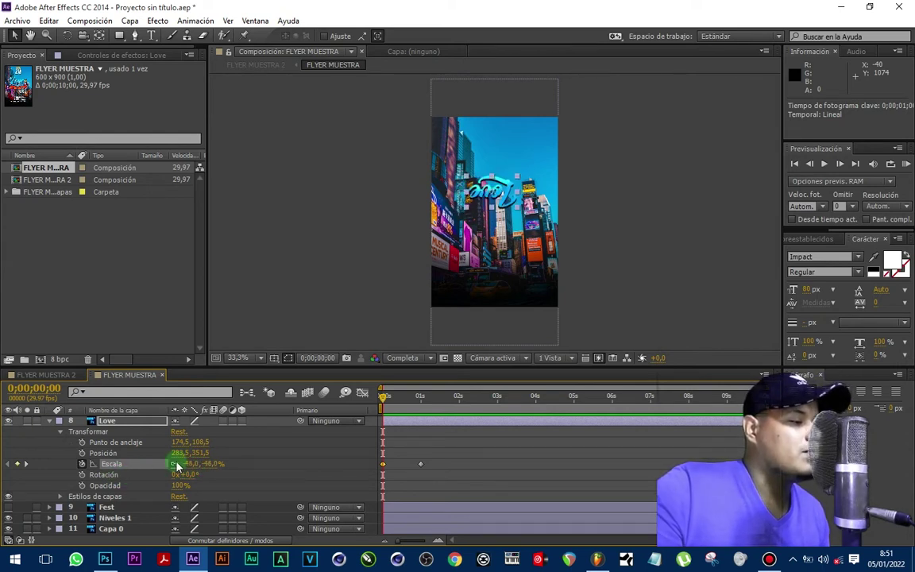
{"action": "left_click_drag", "start_coordinate": [127, 474], "coordinate": [188, 465]}
{"action": "left_click", "coordinate": [189, 463]}
{"action": "type", "text": "0"}
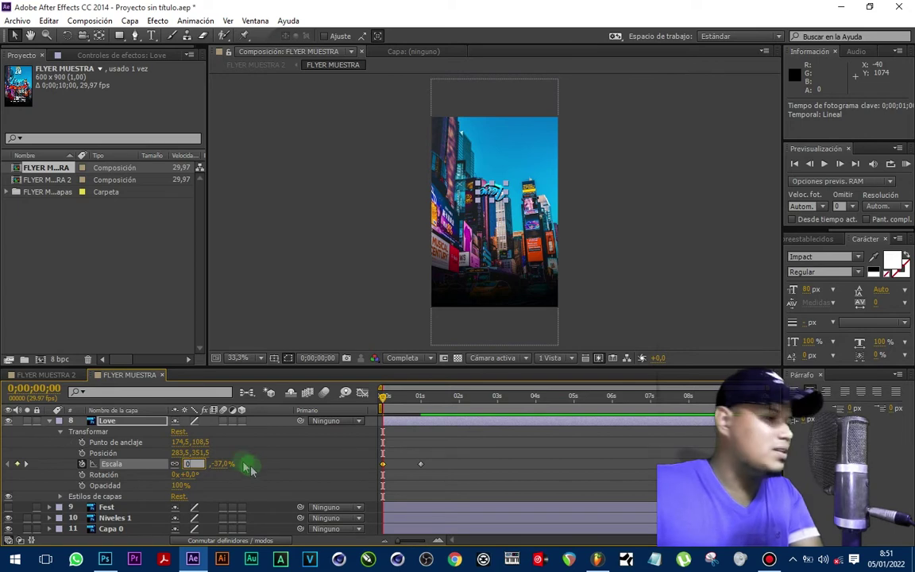
{"action": "key", "text": "Return"}
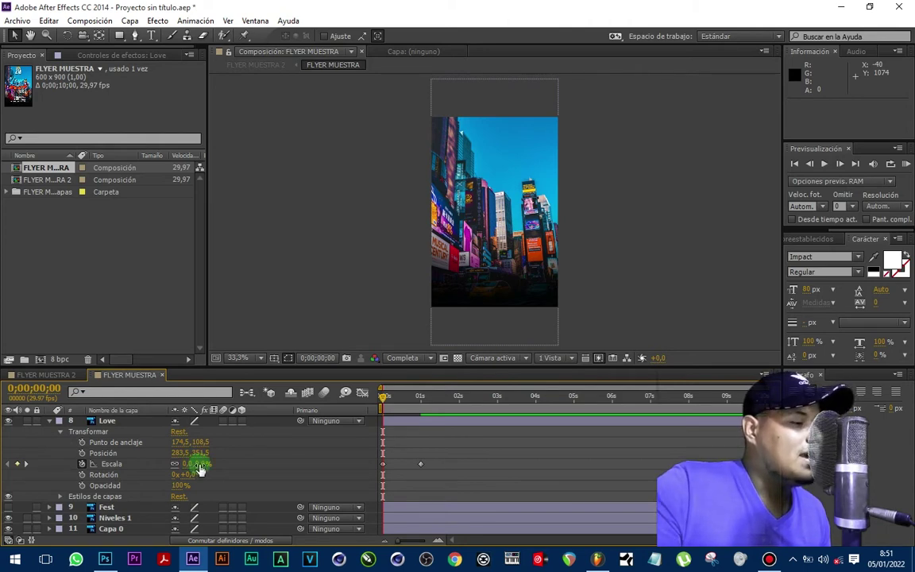
{"action": "left_click_drag", "start_coordinate": [214, 461], "coordinate": [208, 464]}
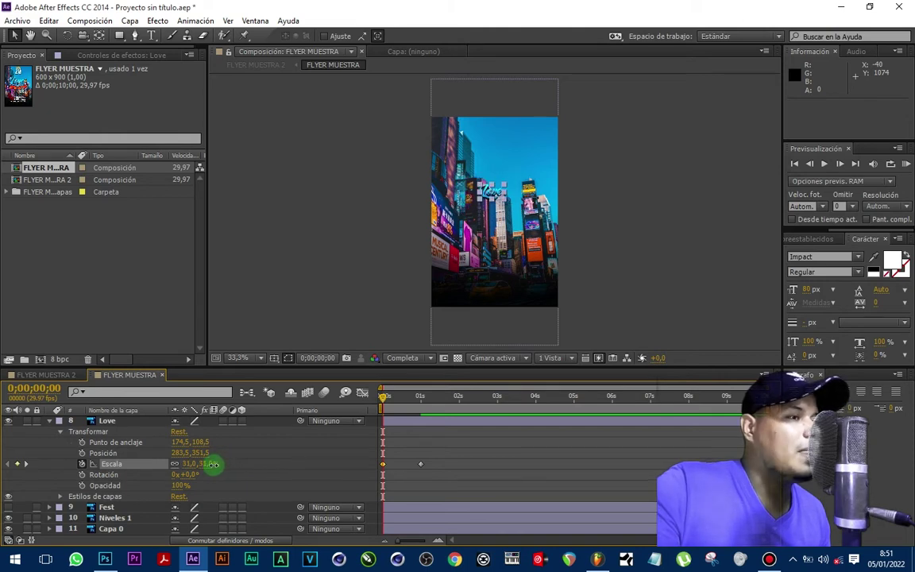
{"action": "mouse_move", "coordinate": [208, 464]}
{"action": "left_mouse_down"}
{"action": "mouse_move", "coordinate": [217, 463]}
{"action": "mouse_move", "coordinate": [207, 462]}
{"action": "left_mouse_up"}
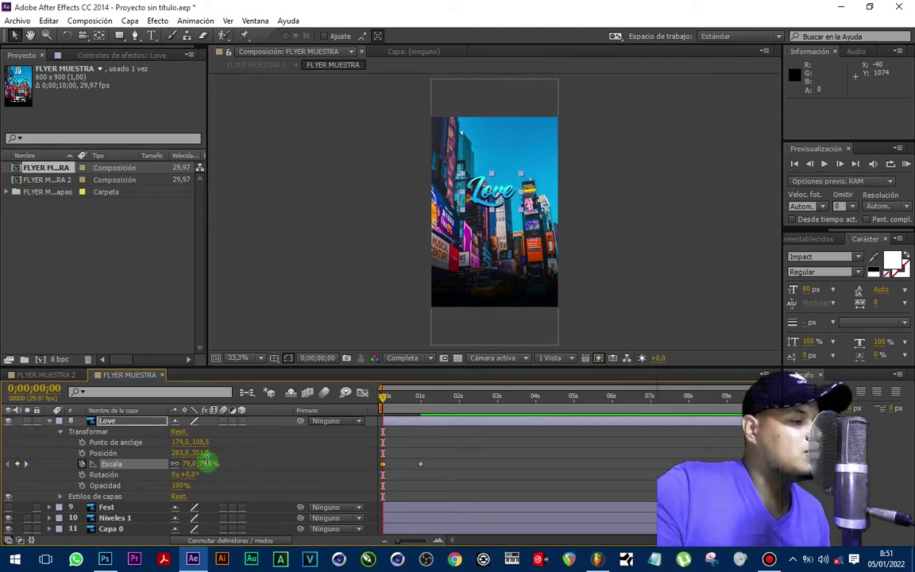
{"action": "left_click_drag", "start_coordinate": [207, 463], "coordinate": [208, 468]}
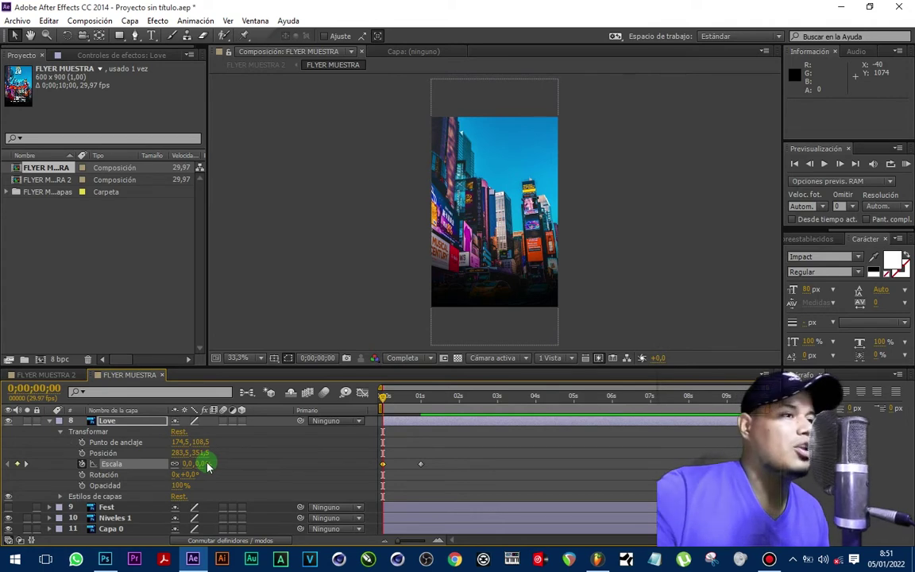
{"action": "left_click_drag", "start_coordinate": [740, 406], "coordinate": [425, 421]}
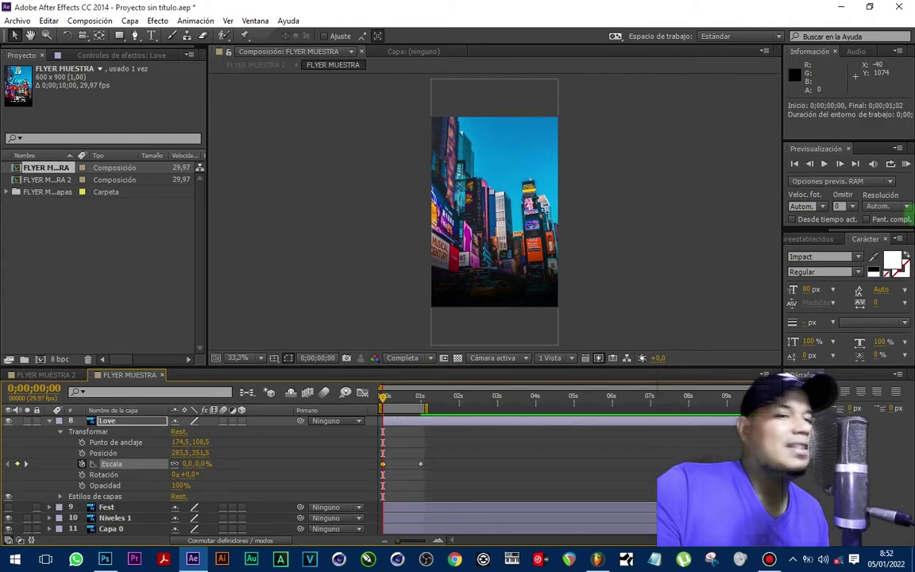
{"action": "left_click", "coordinate": [906, 163]}
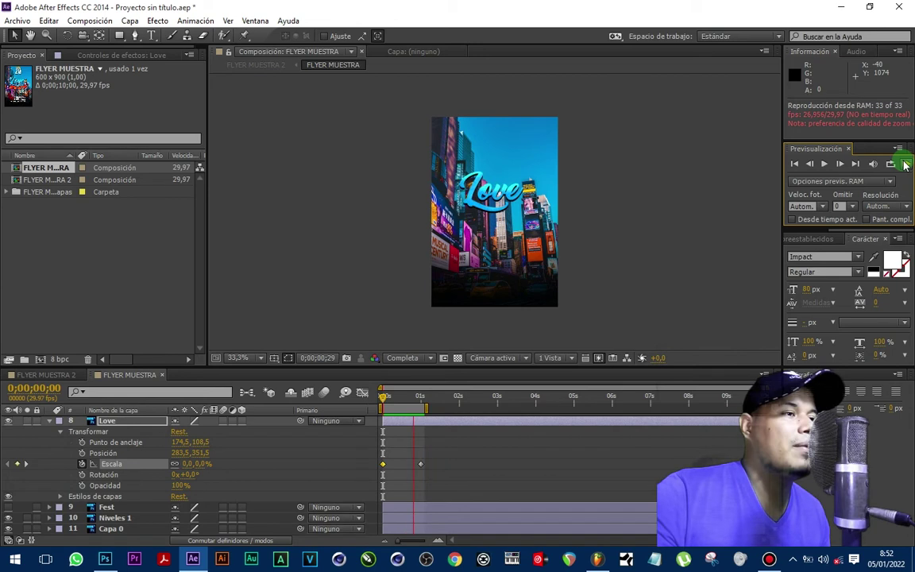
Step: Stop the preview, check Love reaches full scale at one second, and collapse the layer
{"action": "left_click", "coordinate": [397, 398]}
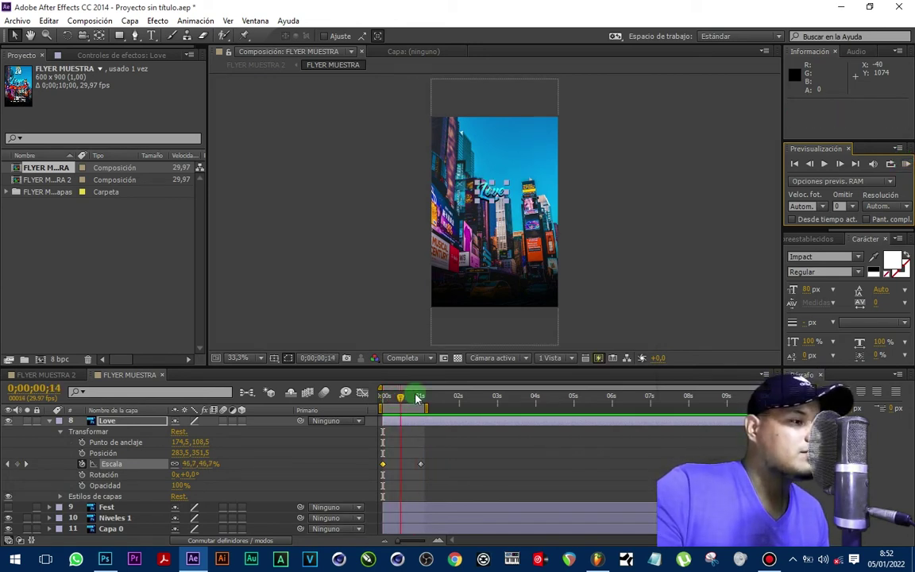
{"action": "left_click", "coordinate": [423, 398]}
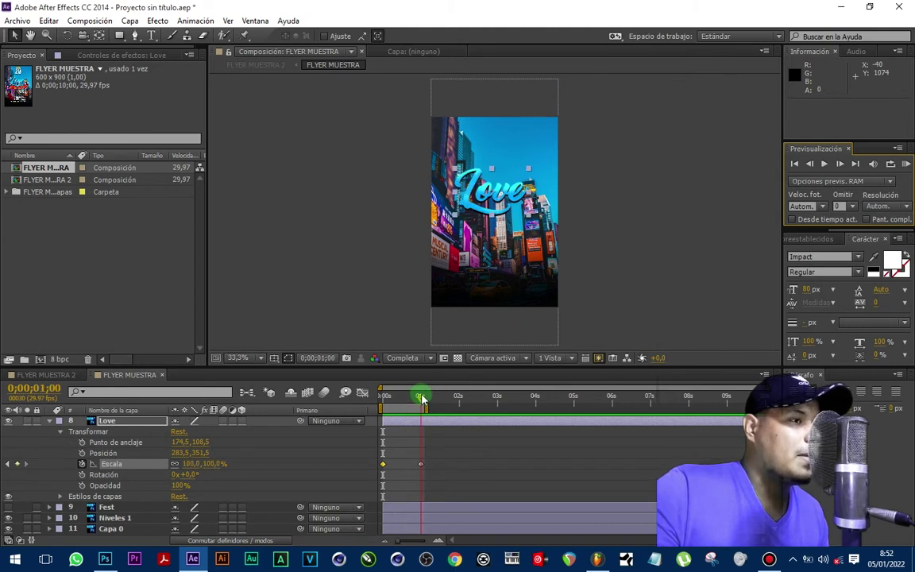
{"action": "left_click", "coordinate": [424, 401]}
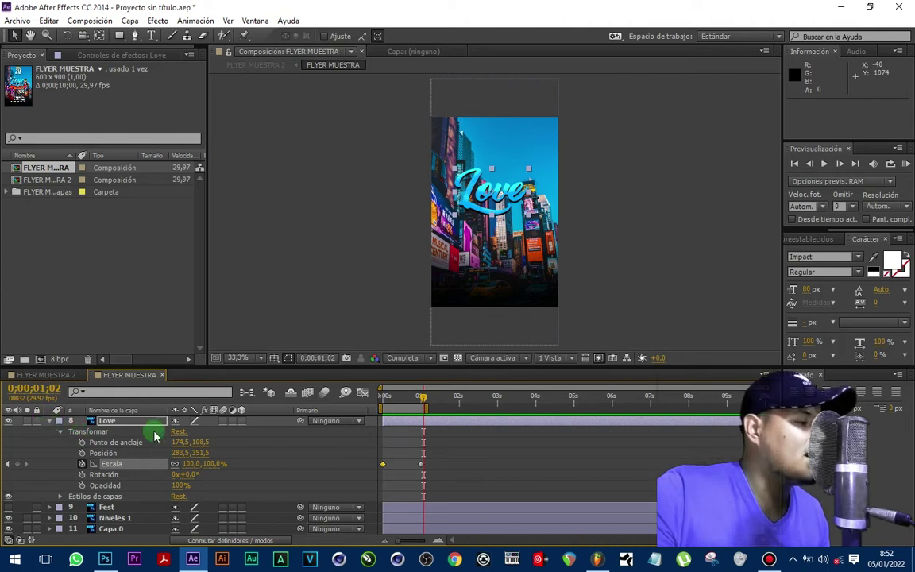
{"action": "left_click", "coordinate": [49, 420]}
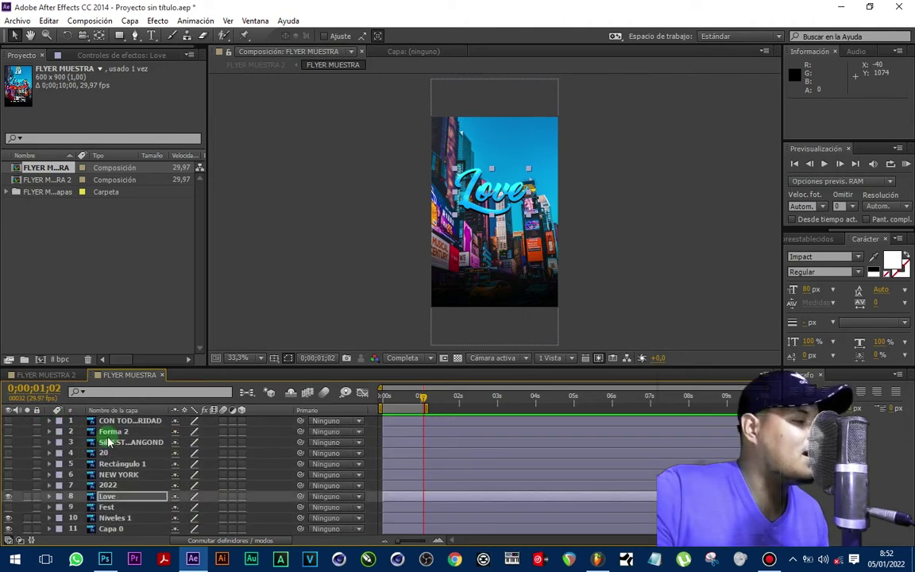
Step: Make the Fest layer visible again and reveal its transform properties
{"action": "left_click", "coordinate": [112, 497]}
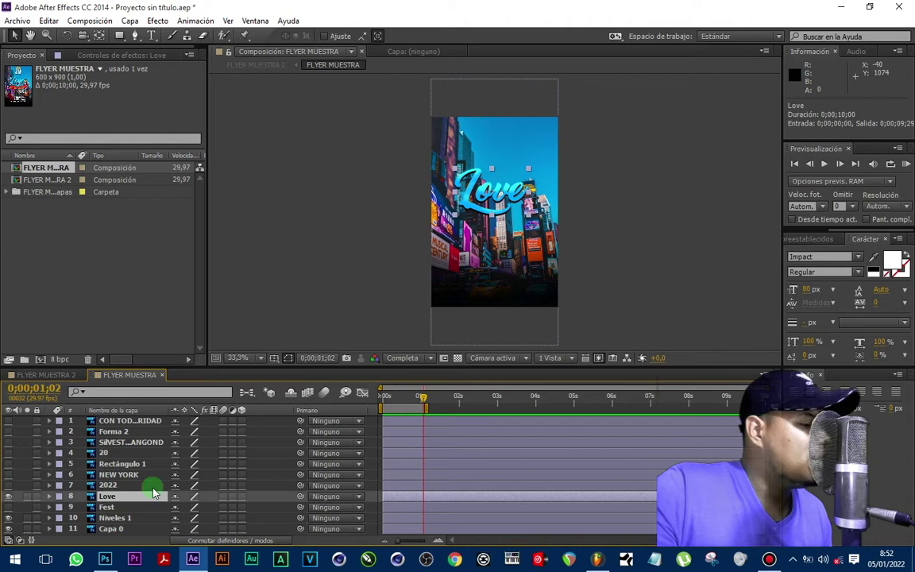
{"action": "left_click", "coordinate": [8, 508]}
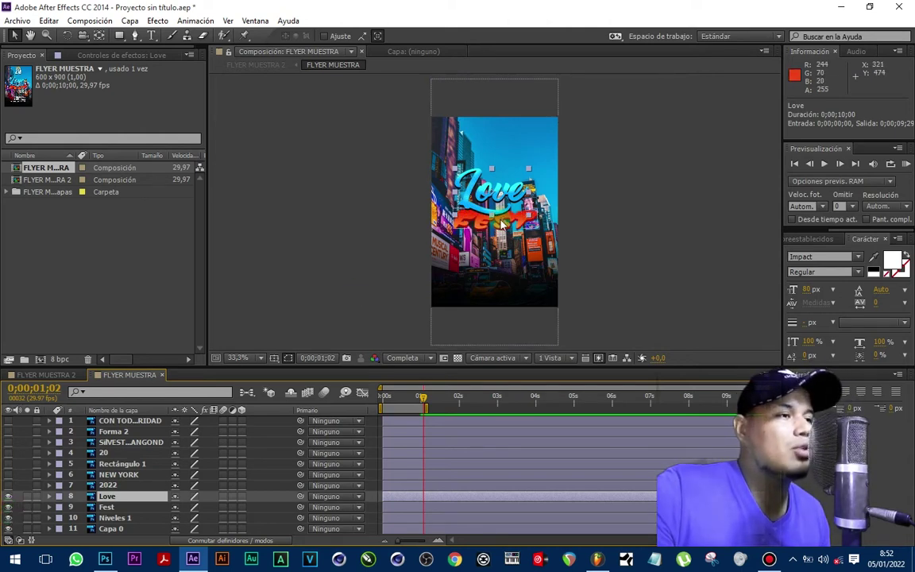
{"action": "left_click", "coordinate": [48, 498]}
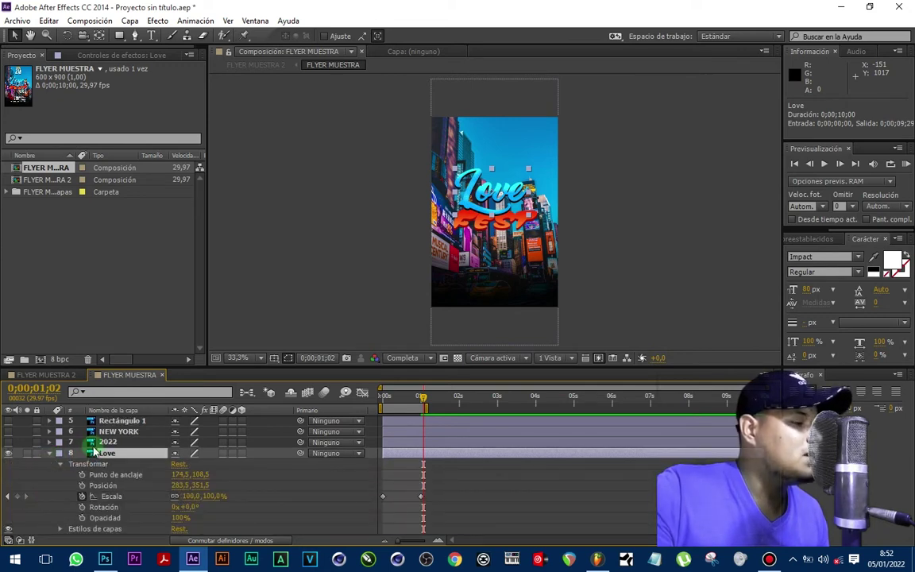
{"action": "left_click", "coordinate": [48, 453]}
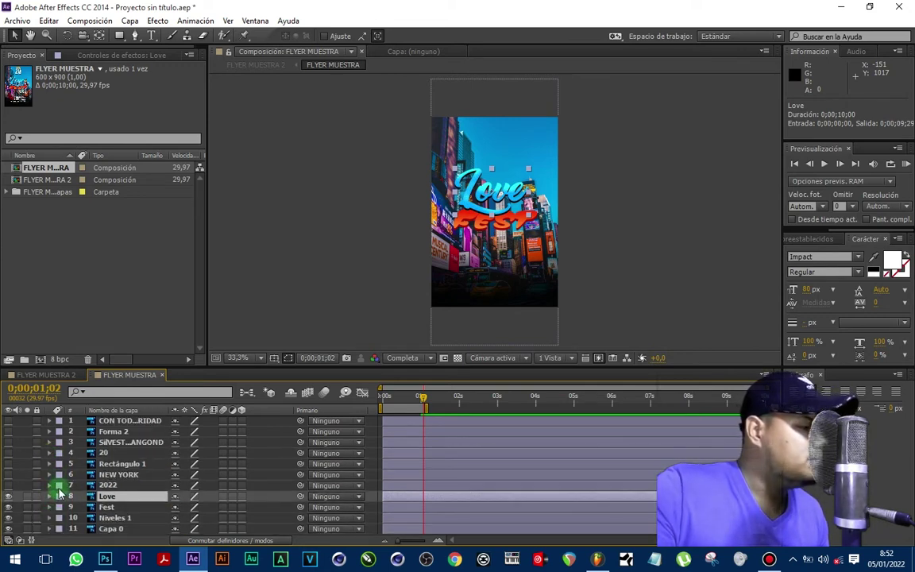
{"action": "left_click", "coordinate": [48, 508]}
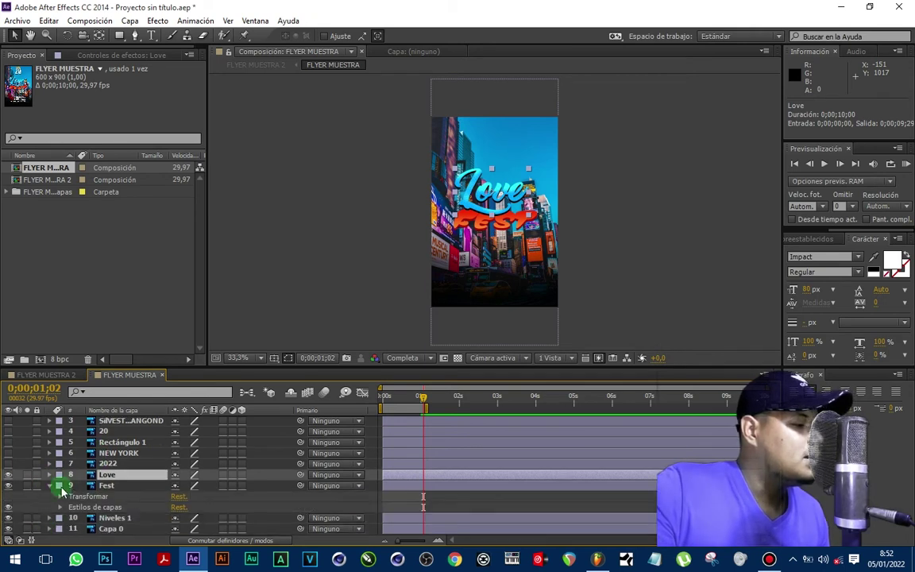
{"action": "left_click", "coordinate": [60, 497]}
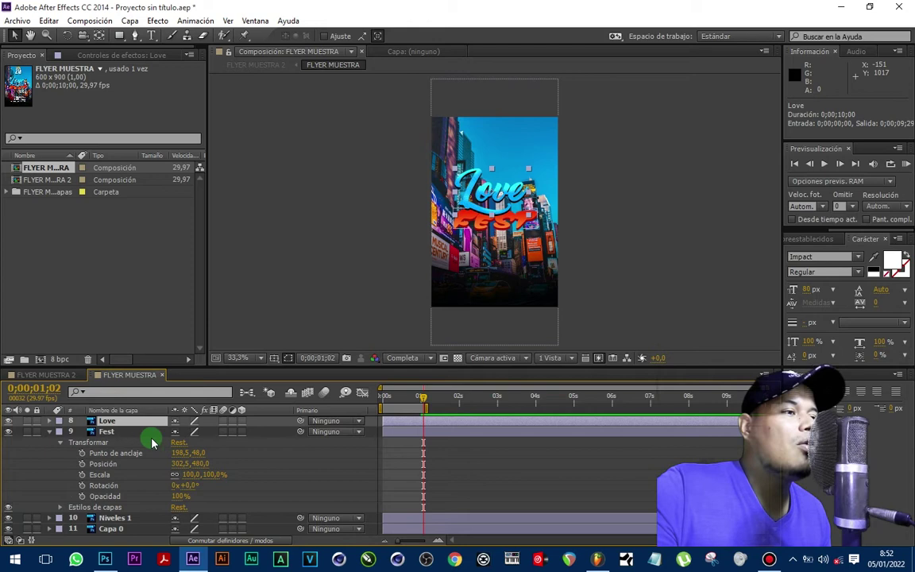
Step: Keyframe Fest's scale from 0% at 1;01 to 100% at two seconds, ending the work area there
{"action": "left_click", "coordinate": [82, 475]}
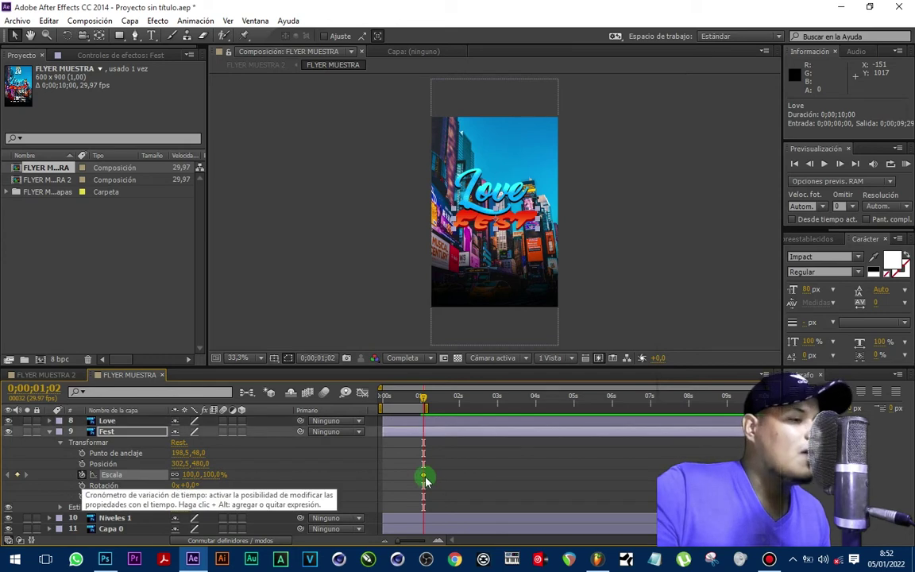
{"action": "left_click_drag", "start_coordinate": [425, 479], "coordinate": [458, 475]}
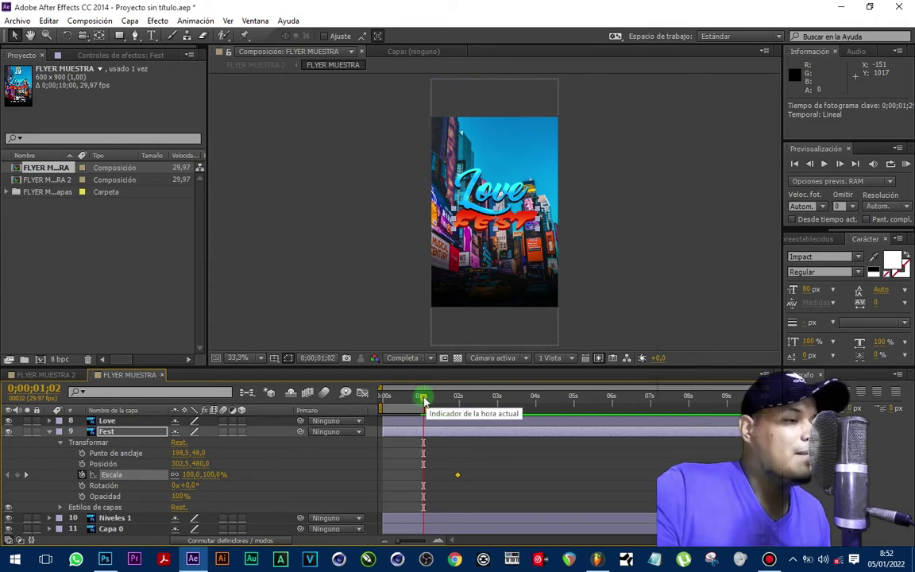
{"action": "left_click_drag", "start_coordinate": [425, 400], "coordinate": [424, 401]}
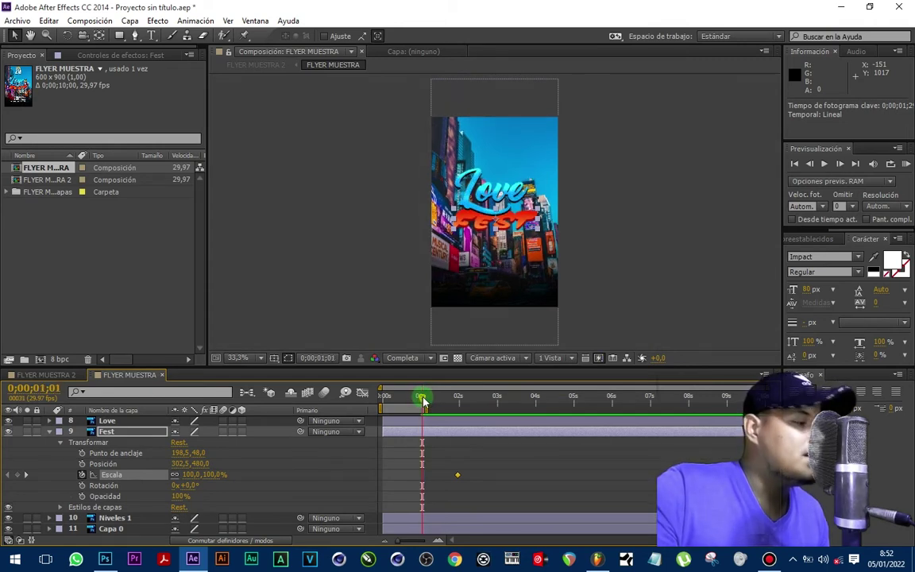
{"action": "left_click", "coordinate": [210, 474]}
{"action": "type", "text": "0"}
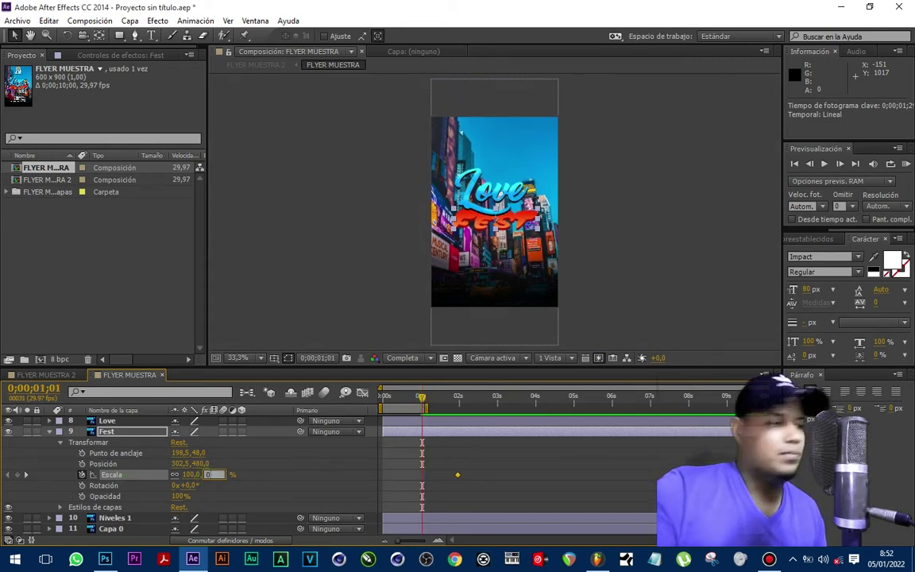
{"action": "key", "text": "Return"}
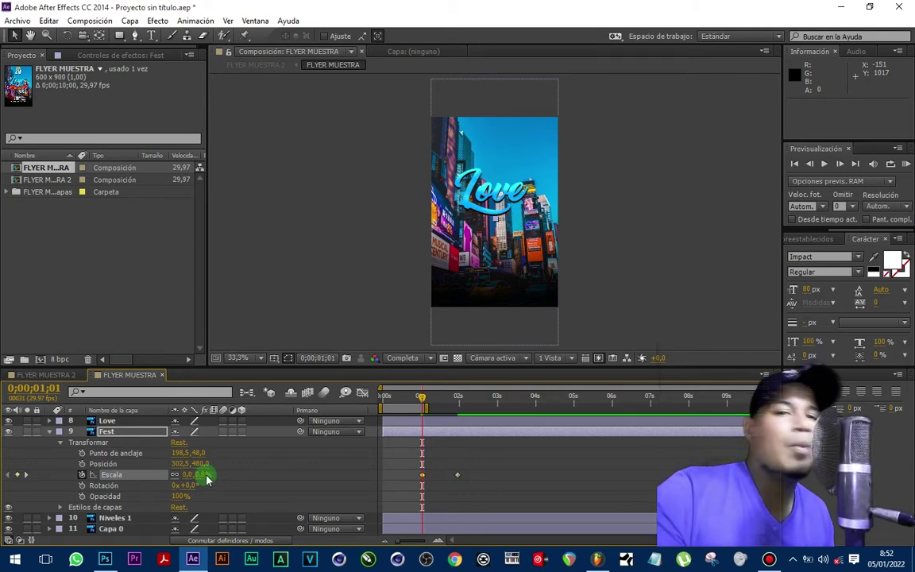
{"action": "left_click_drag", "start_coordinate": [427, 408], "coordinate": [464, 408]}
{"action": "left_click", "coordinate": [412, 397]}
{"action": "key", "text": "Home"}
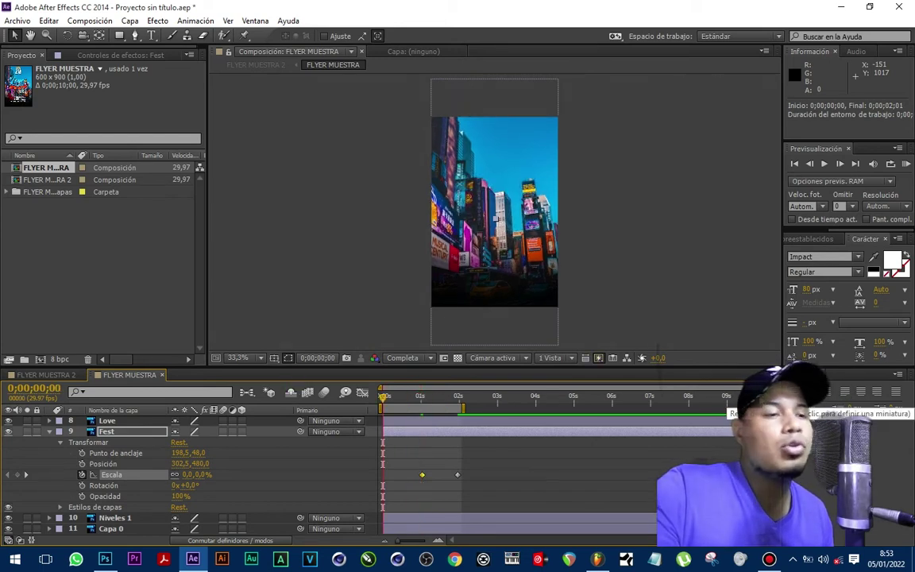
{"action": "left_click", "coordinate": [906, 164]}
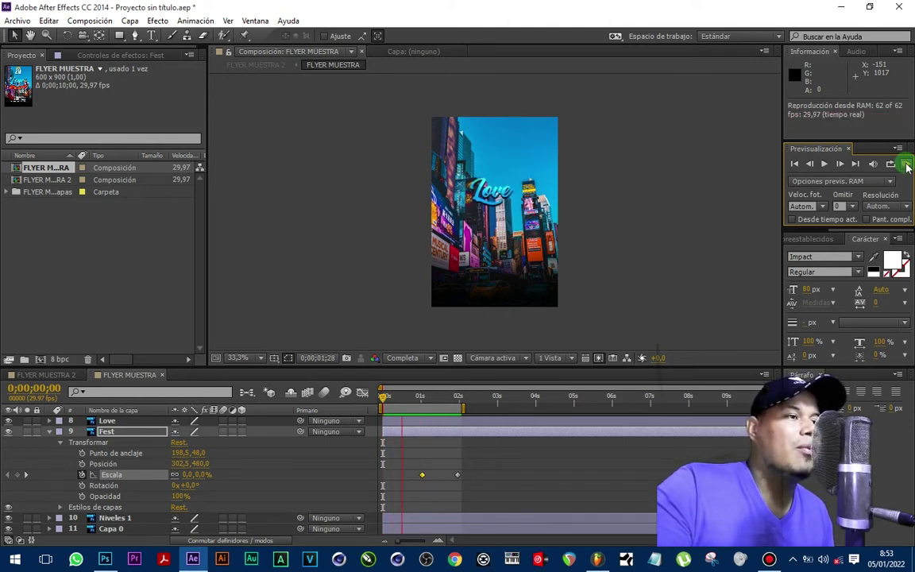
{"action": "left_click", "coordinate": [422, 270]}
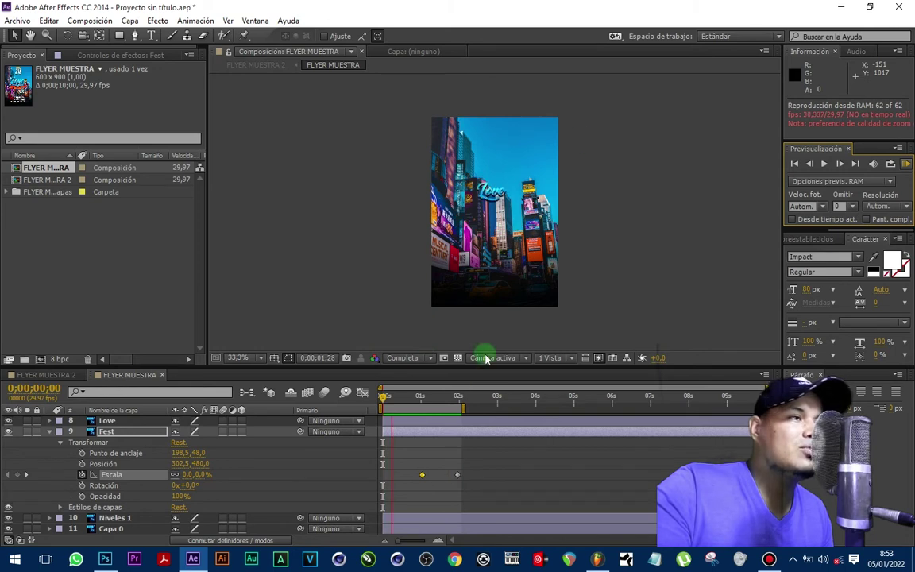
{"action": "left_click", "coordinate": [48, 455]}
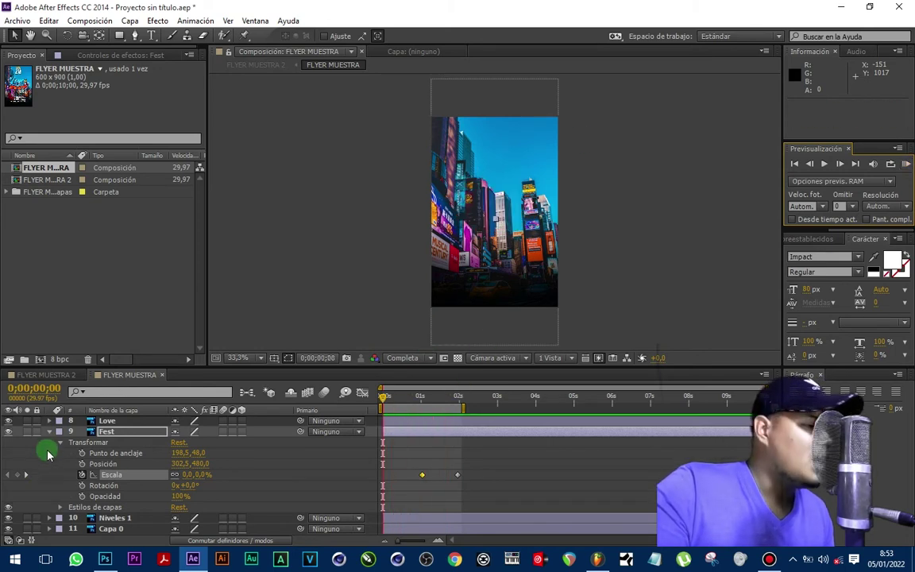
{"action": "left_click", "coordinate": [103, 432]}
{"action": "left_click", "coordinate": [51, 436]}
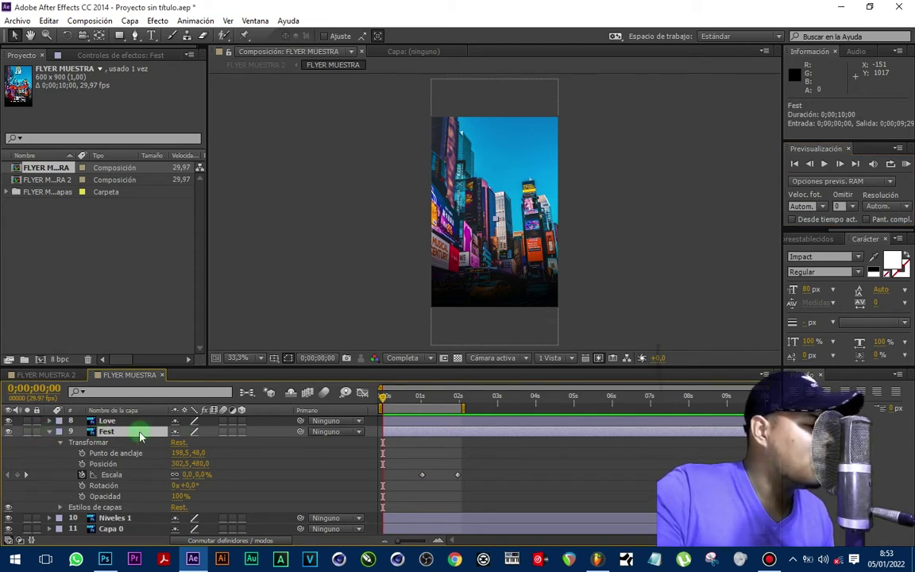
Step: Collapse Fest, make 2022 visible, go to 2;00, and reveal 2022's transform properties
{"action": "left_click", "coordinate": [54, 434]}
{"action": "mouse_move", "coordinate": [54, 436]}
{"action": "left_mouse_down"}
{"action": "mouse_move", "coordinate": [144, 496]}
{"action": "mouse_move", "coordinate": [57, 479]}
{"action": "left_mouse_up"}
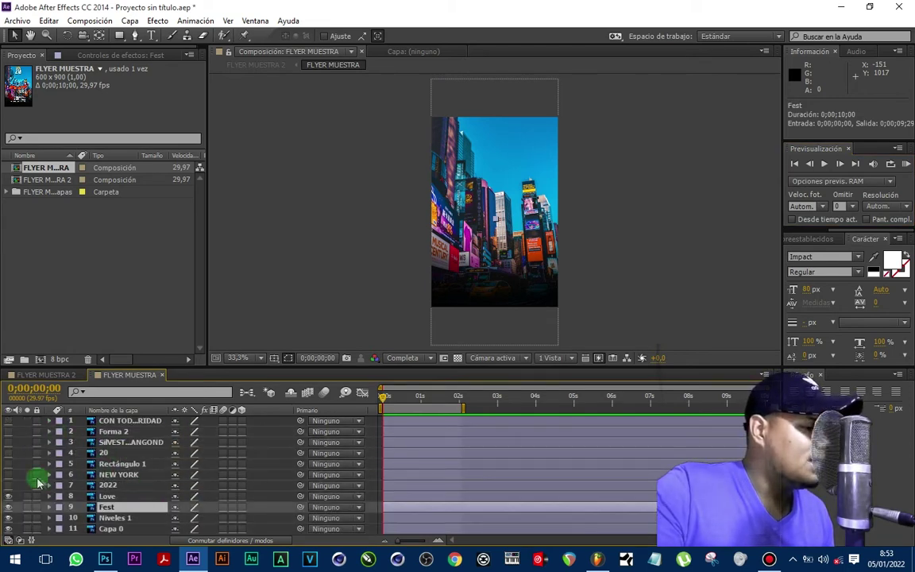
{"action": "left_click", "coordinate": [384, 396]}
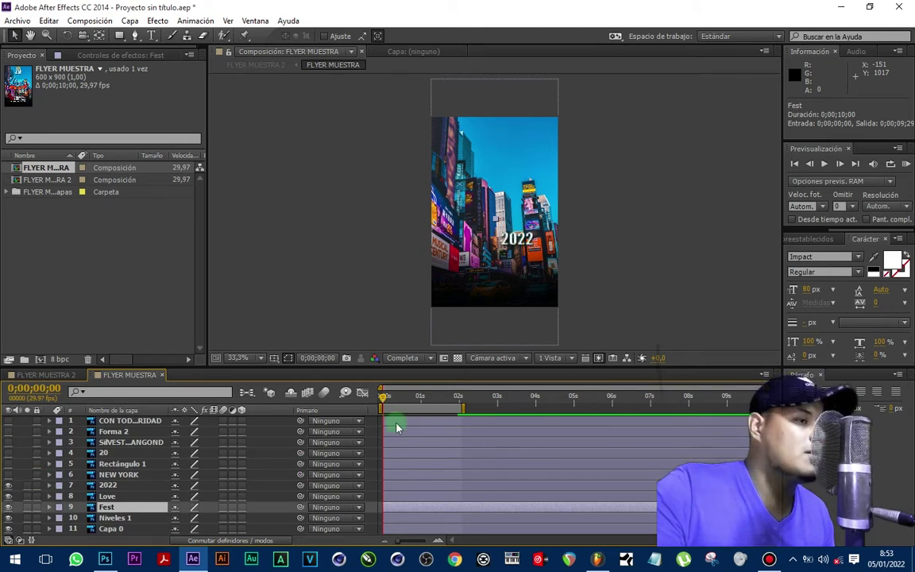
{"action": "left_click_drag", "start_coordinate": [448, 404], "coordinate": [463, 406]}
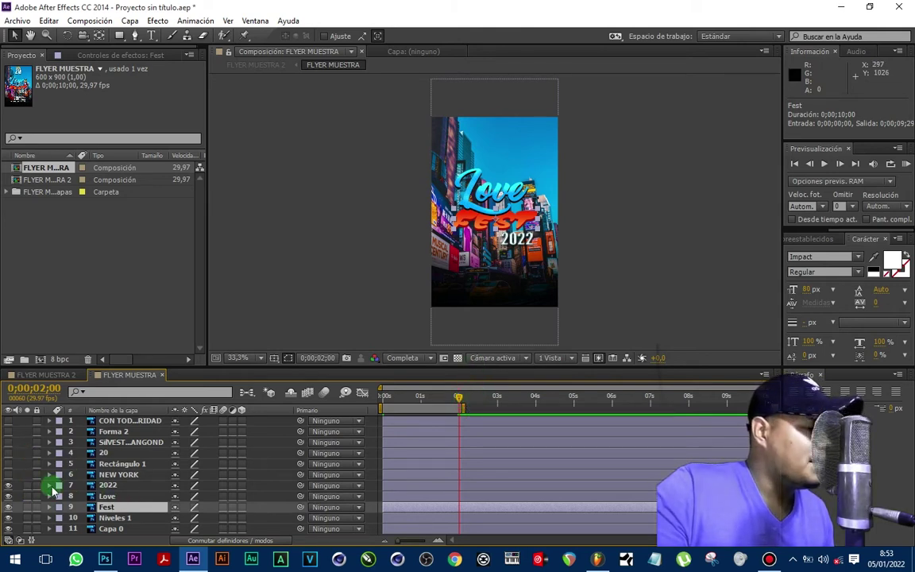
{"action": "left_click", "coordinate": [50, 485]}
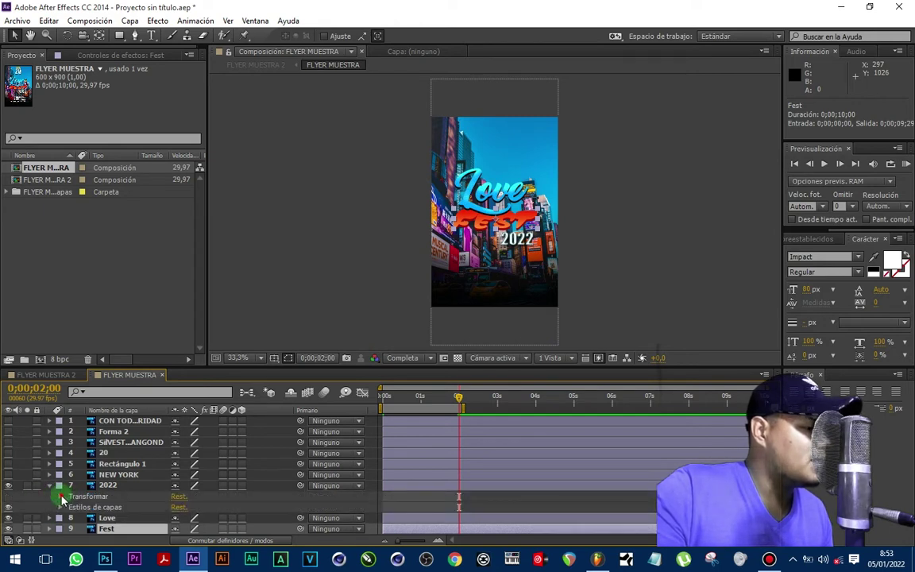
{"action": "left_click", "coordinate": [61, 497]}
{"action": "scroll", "coordinate": [207, 445], "scroll_direction": "down", "scroll_amount": 1}
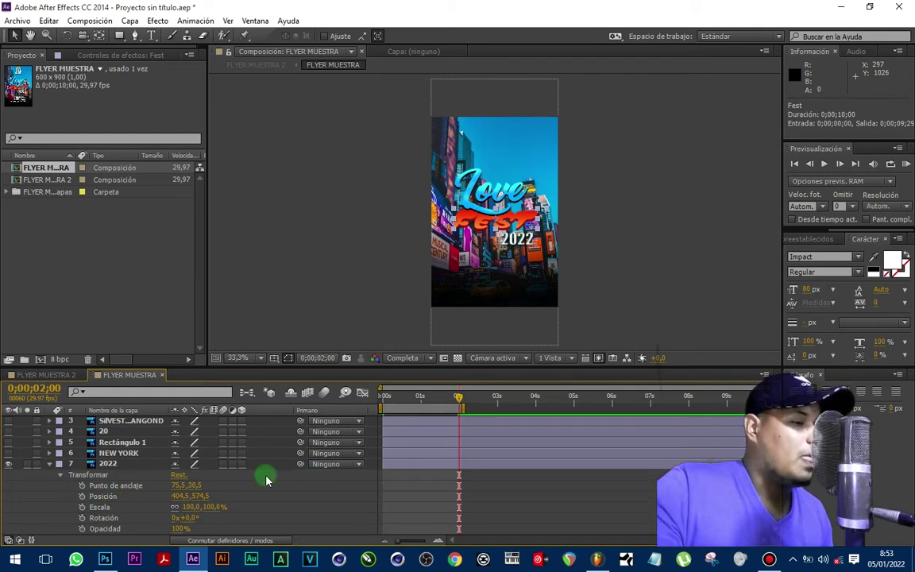
Step: Keyframe 2022's position to slide in from off-frame right (X 678.5) between 2;00 and about 3s
{"action": "left_click", "coordinate": [82, 496]}
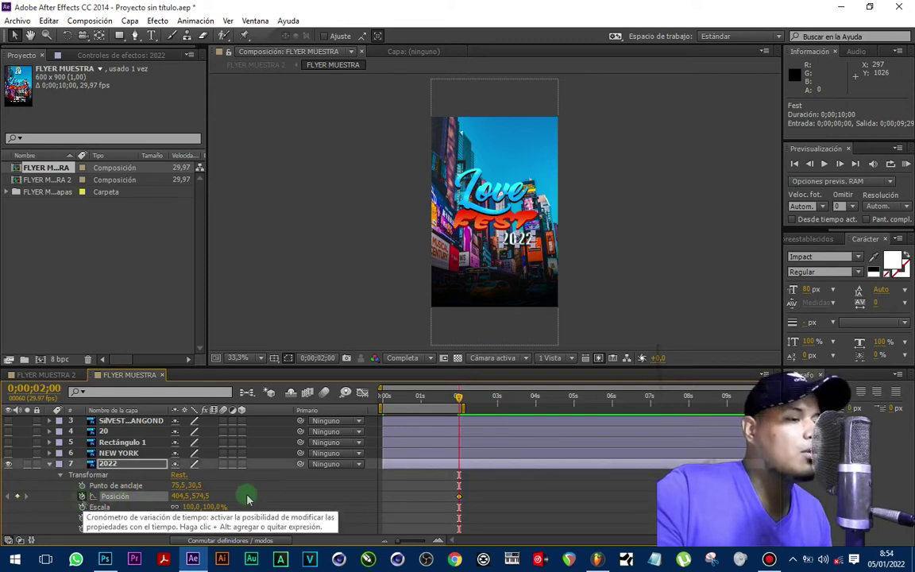
{"action": "left_click", "coordinate": [459, 497]}
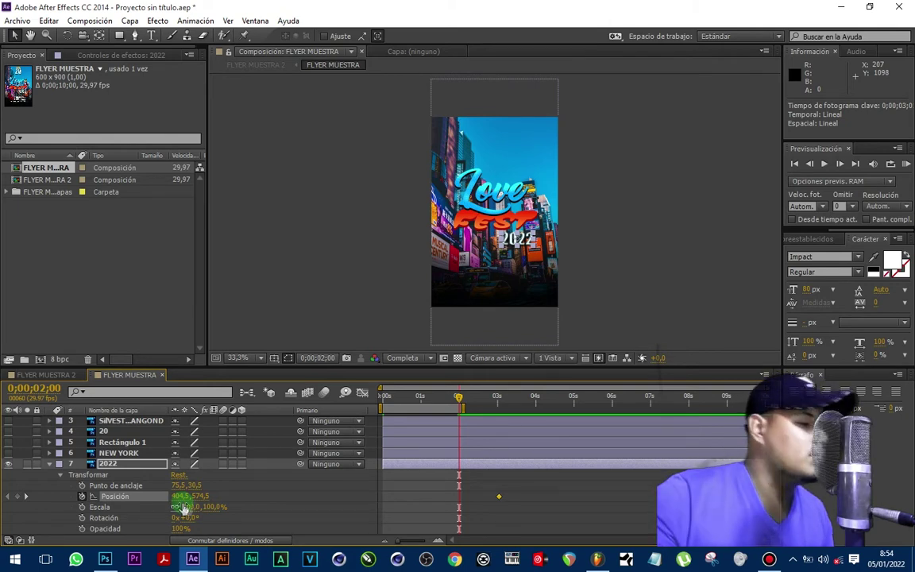
{"action": "left_click_drag", "start_coordinate": [183, 496], "coordinate": [357, 496]}
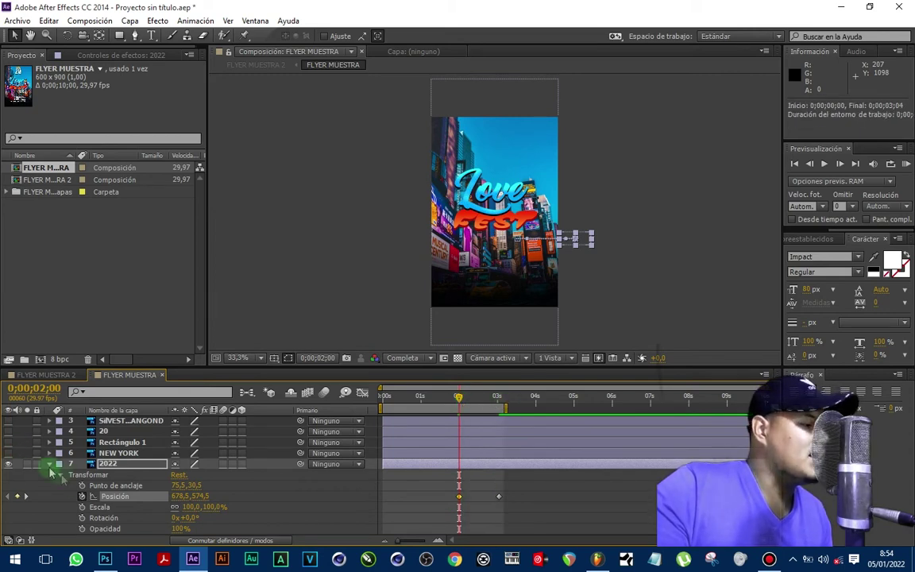
{"action": "left_click", "coordinate": [564, 442]}
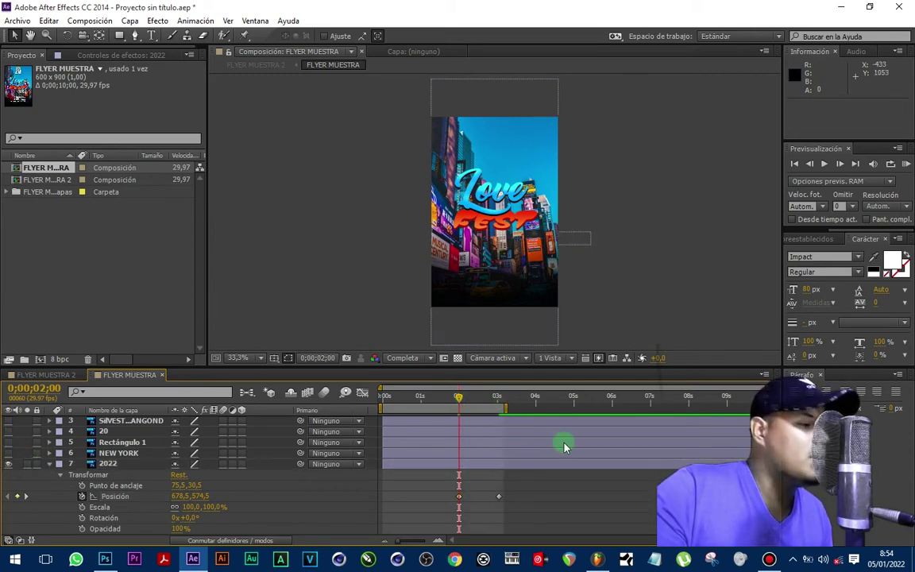
{"action": "left_click", "coordinate": [49, 463]}
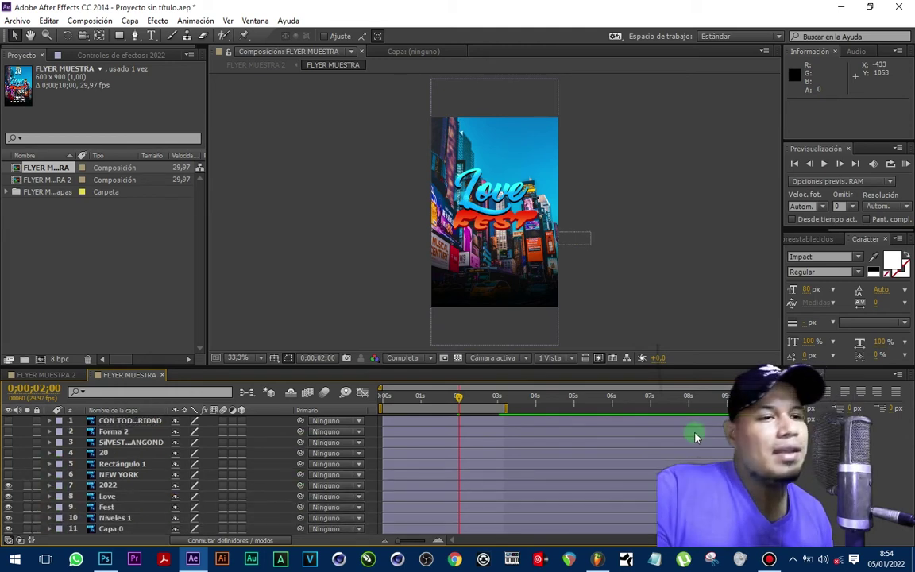
{"action": "left_click", "coordinate": [906, 164]}
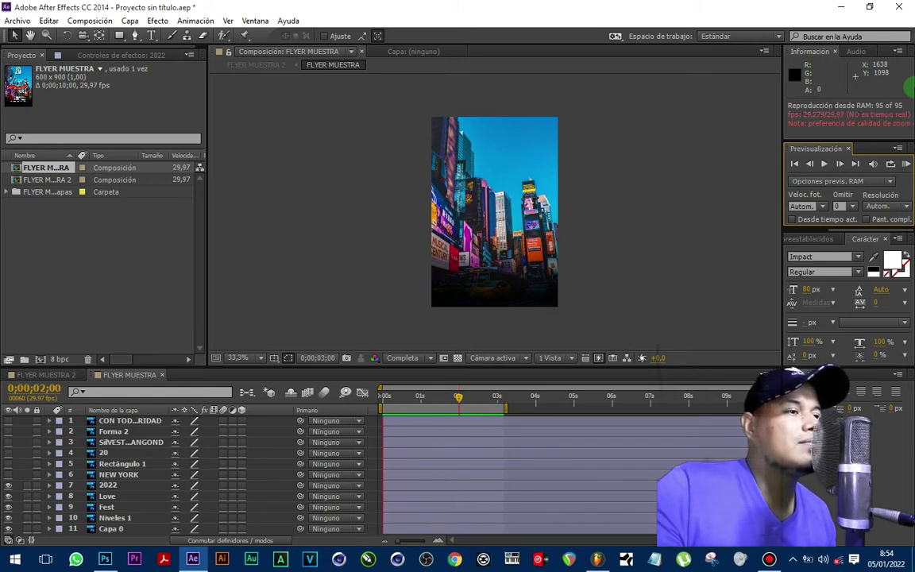
{"action": "left_click", "coordinate": [421, 400]}
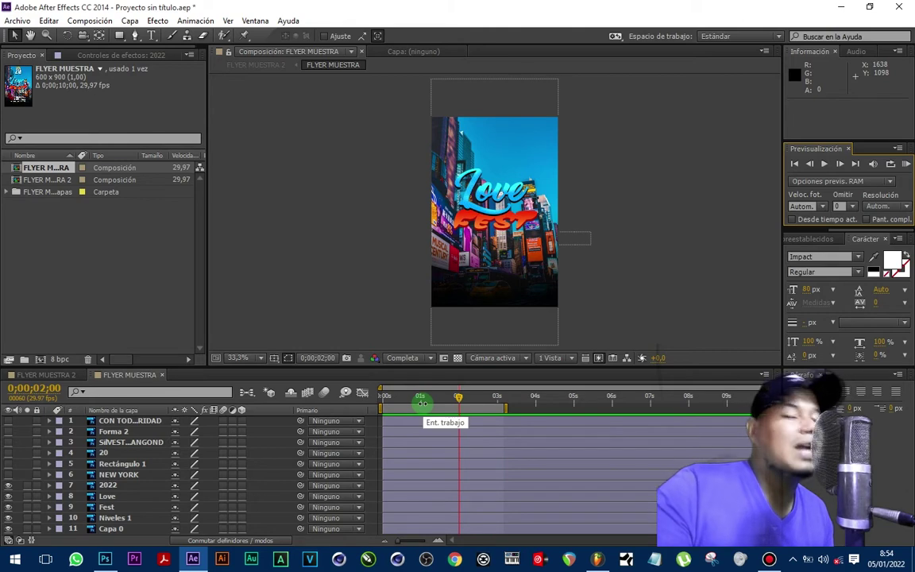
{"action": "left_click_drag", "start_coordinate": [458, 397], "coordinate": [487, 399]}
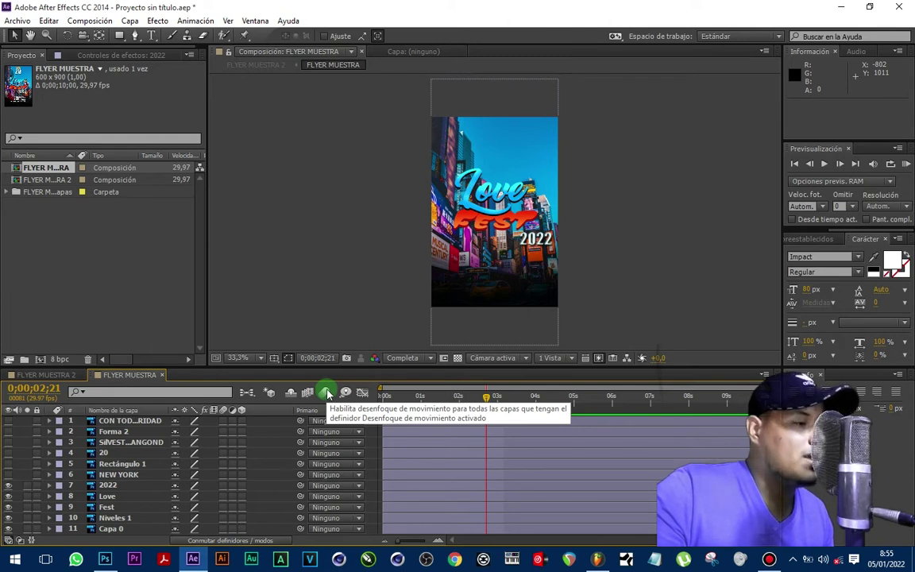
Step: Enable motion blur for the composition and for the 2022, Love and Fest layers
{"action": "left_click", "coordinate": [326, 393]}
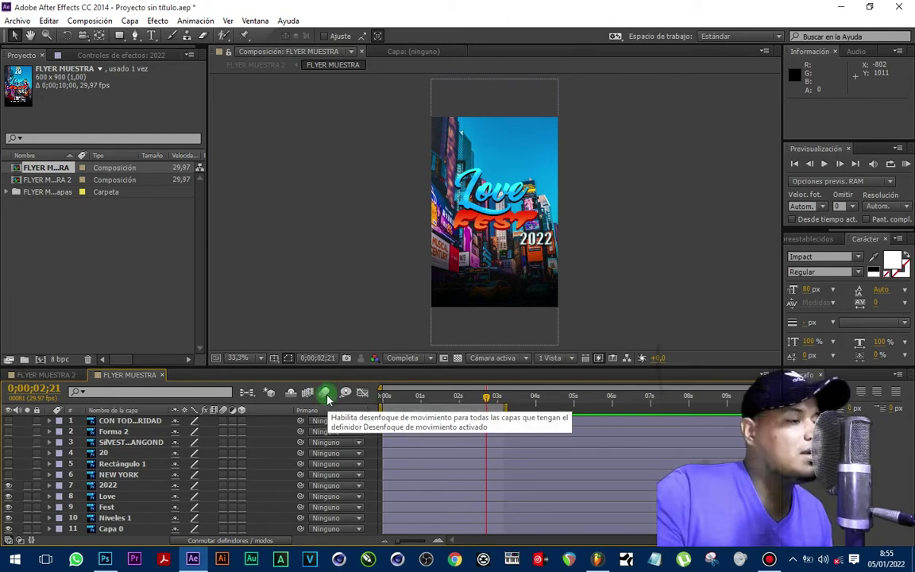
{"action": "left_click", "coordinate": [325, 395]}
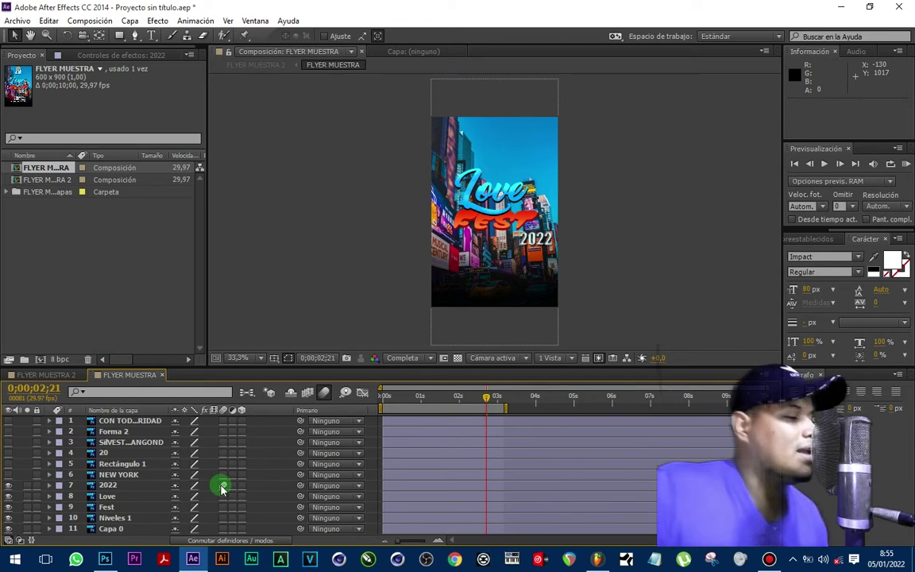
{"action": "left_click", "coordinate": [223, 486]}
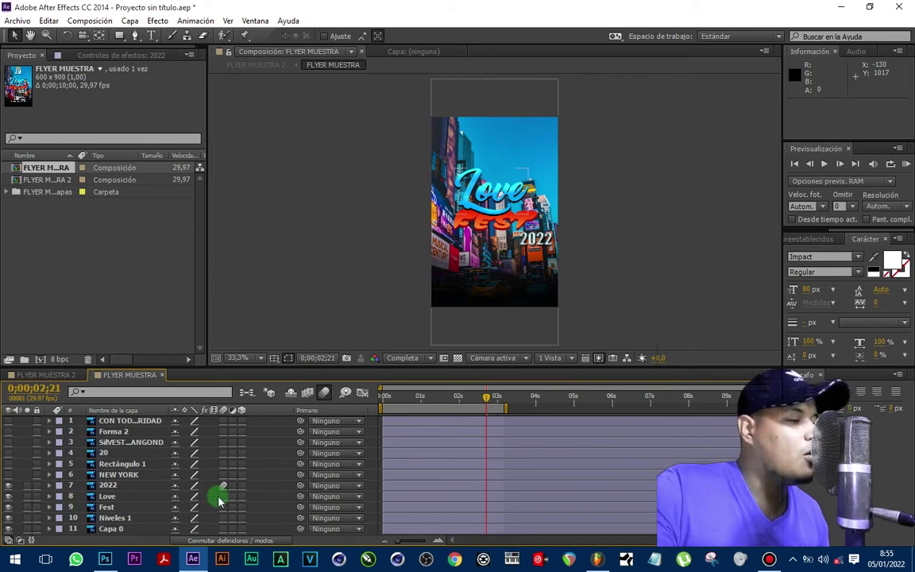
{"action": "left_click", "coordinate": [222, 496]}
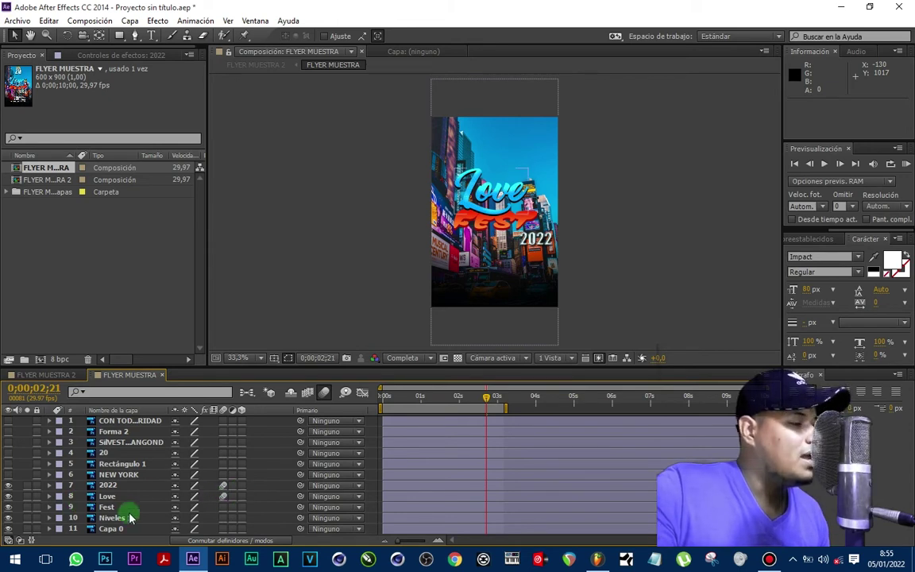
{"action": "left_click", "coordinate": [223, 508]}
Step: Extend the work area to 0;00;03;29 and preview the motion-blurred titles, then stop
{"action": "left_click", "coordinate": [524, 405]}
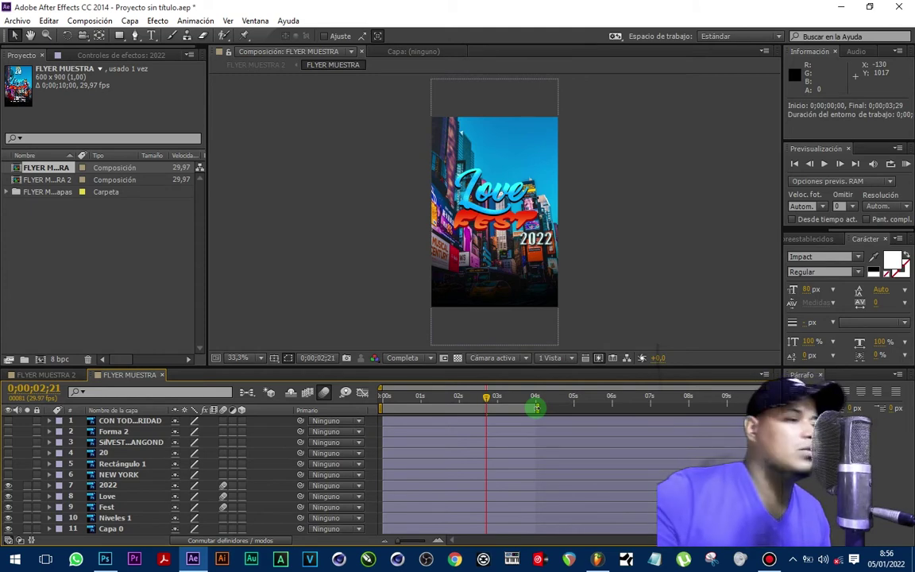
{"action": "key", "text": "KP_0"}
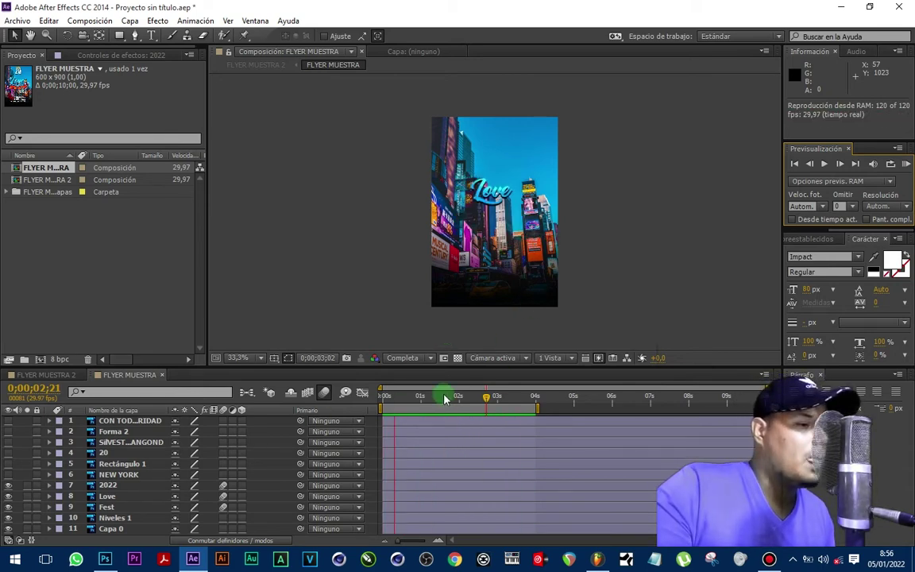
{"action": "key", "text": "space"}
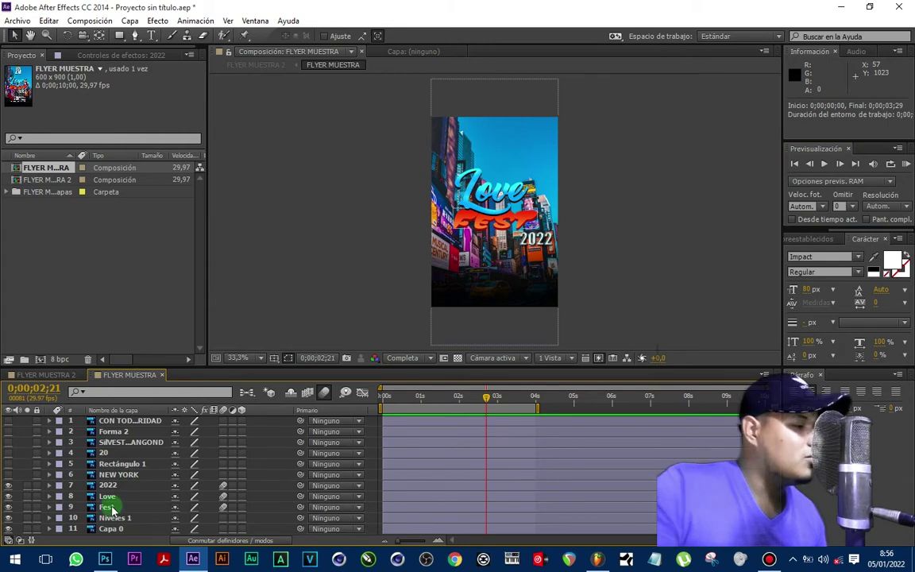
Step: Drag the Love and Fest Escala keyframes earlier in time
{"action": "left_click", "coordinate": [112, 508]}
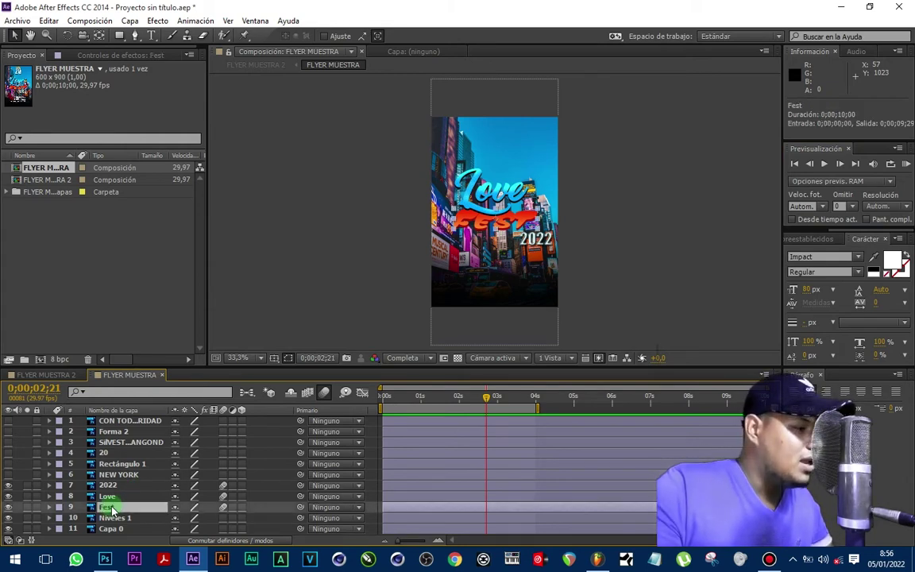
{"action": "left_click", "coordinate": [108, 496], "text": "ctrl"}
{"action": "key", "text": "s"}
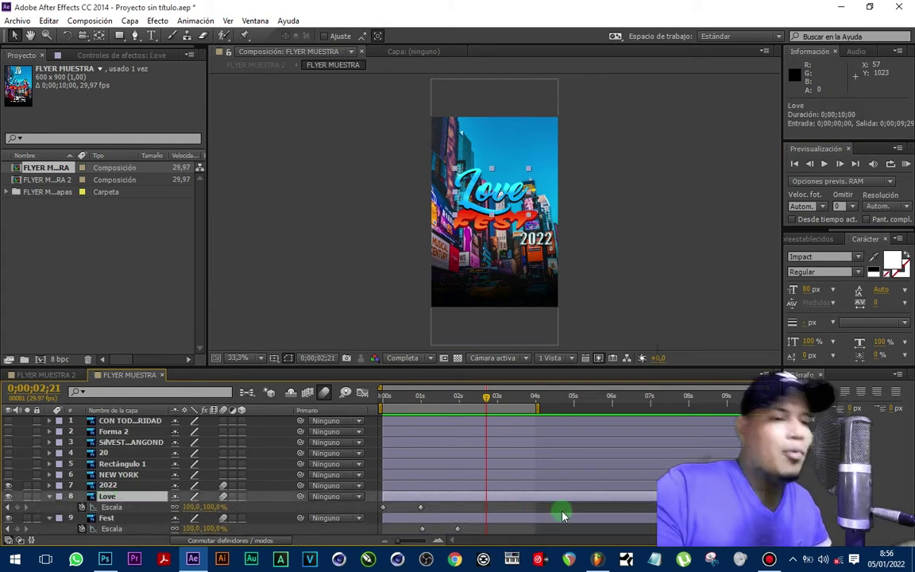
{"action": "scroll", "coordinate": [493, 487], "scroll_direction": "down", "scroll_amount": 2}
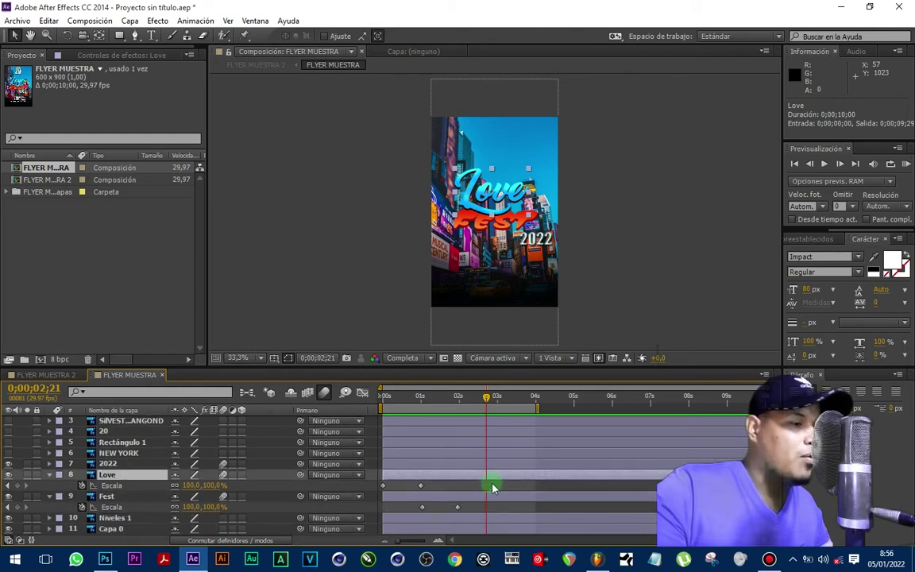
{"action": "left_click_drag", "start_coordinate": [411, 487], "coordinate": [405, 486]}
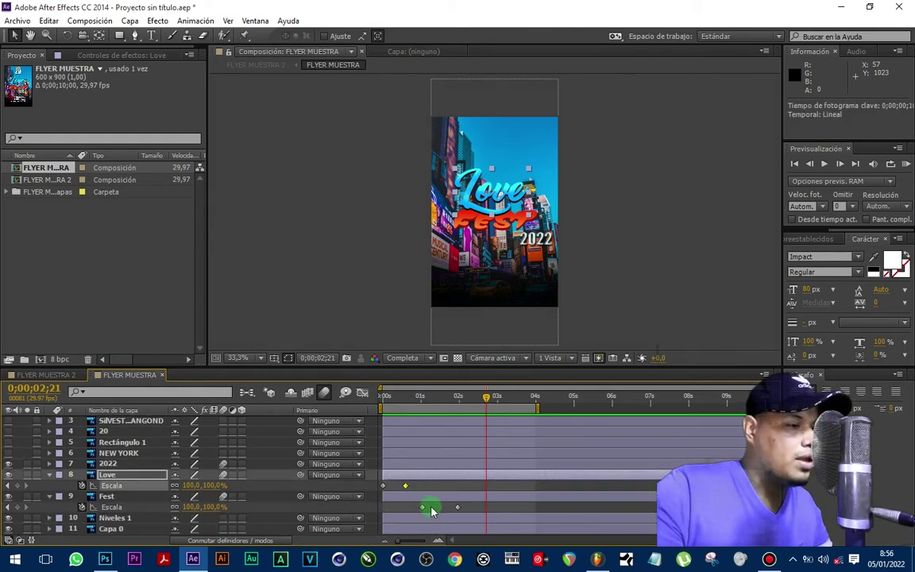
{"action": "left_click_drag", "start_coordinate": [458, 507], "coordinate": [405, 507]}
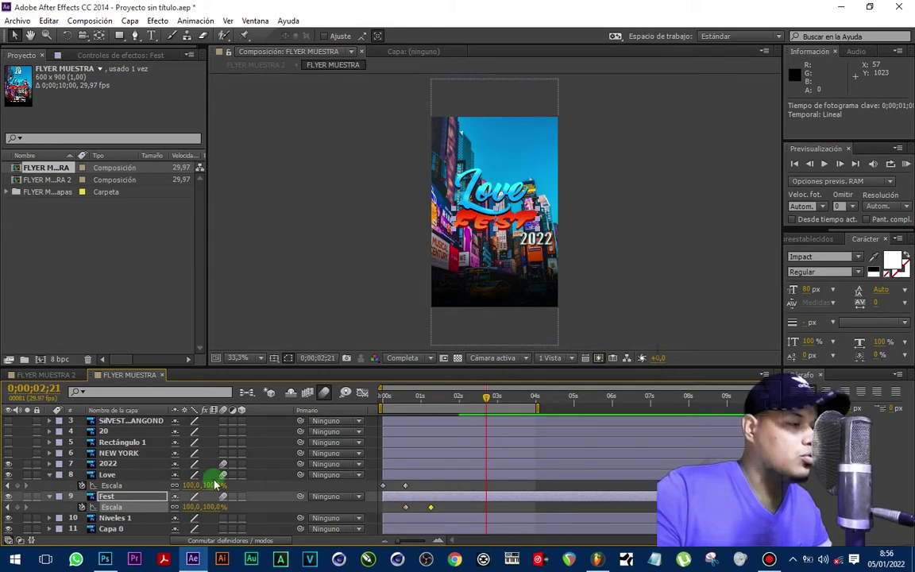
Step: Move 2022's Posición keyframes earlier, trim the work area to 0;00;03;06, and preview
{"action": "left_click", "coordinate": [111, 464]}
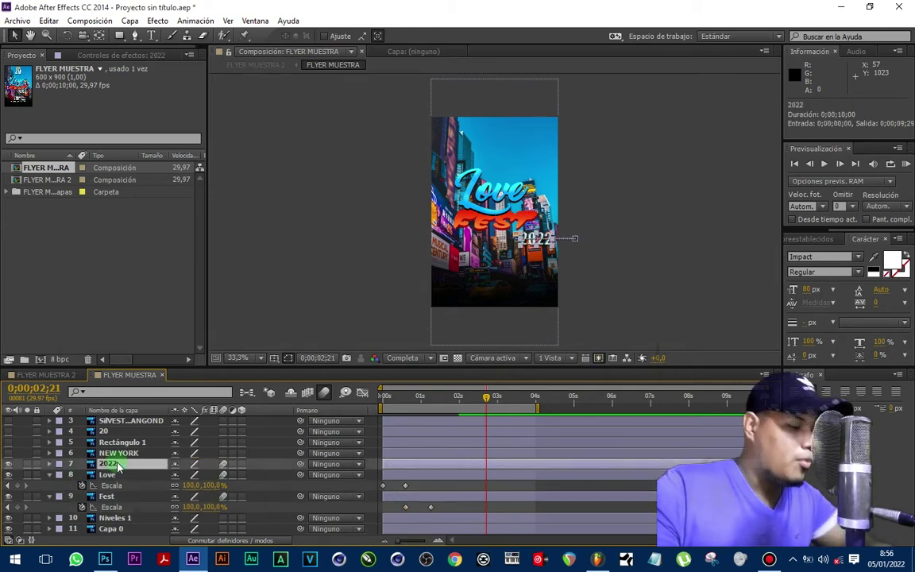
{"action": "key", "text": "p"}
{"action": "left_click_drag", "start_coordinate": [459, 475], "coordinate": [426, 475]}
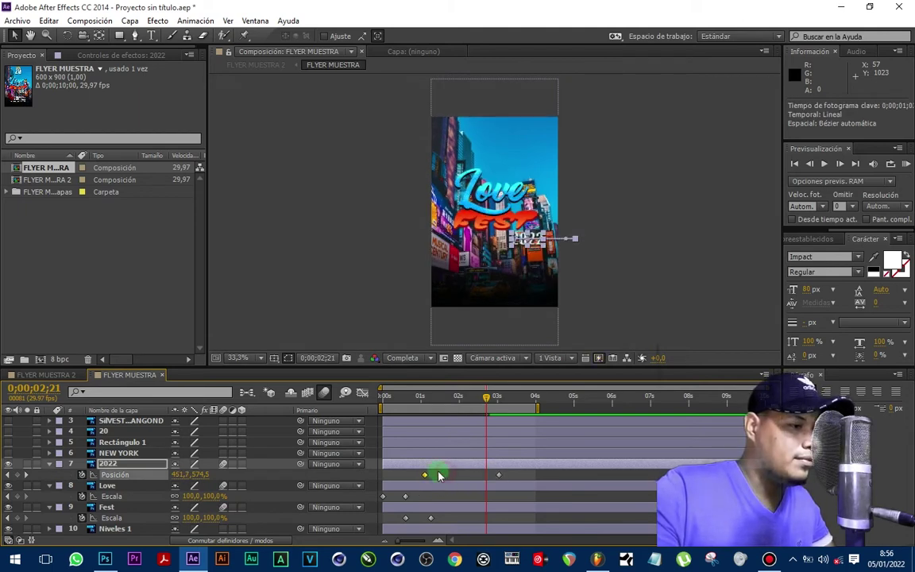
{"action": "mouse_move", "coordinate": [435, 474]}
{"action": "left_mouse_down"}
{"action": "mouse_move", "coordinate": [499, 478]}
{"action": "mouse_move", "coordinate": [456, 475]}
{"action": "left_mouse_up"}
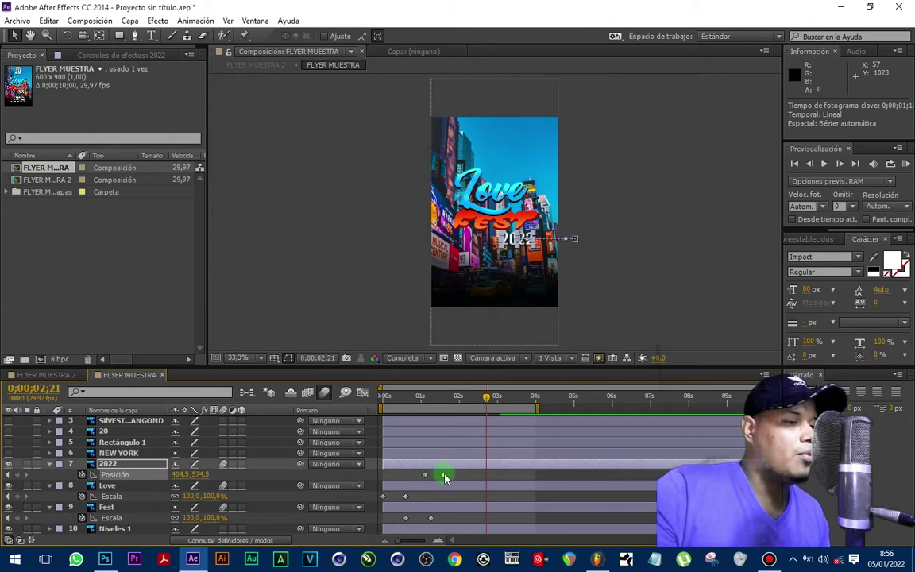
{"action": "left_click_drag", "start_coordinate": [538, 406], "coordinate": [509, 389]}
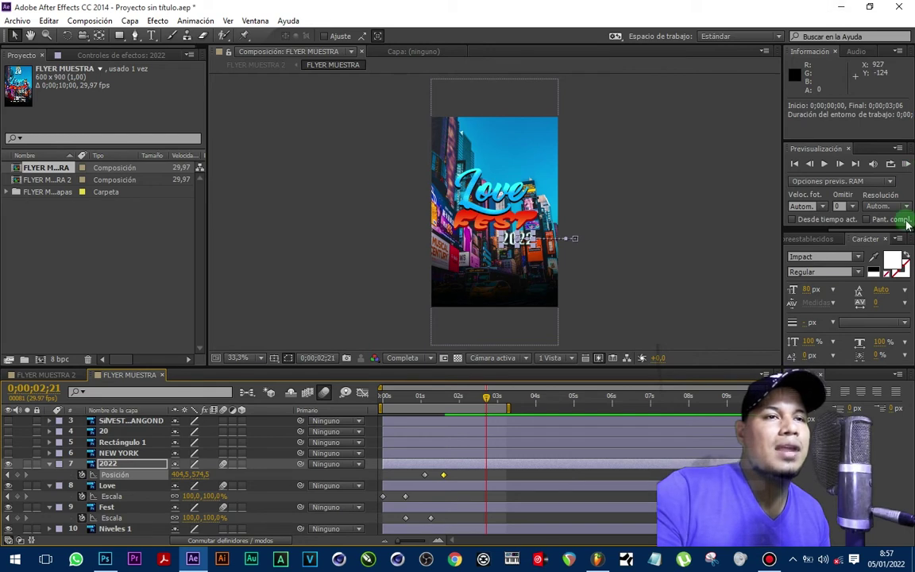
{"action": "left_click", "coordinate": [905, 164]}
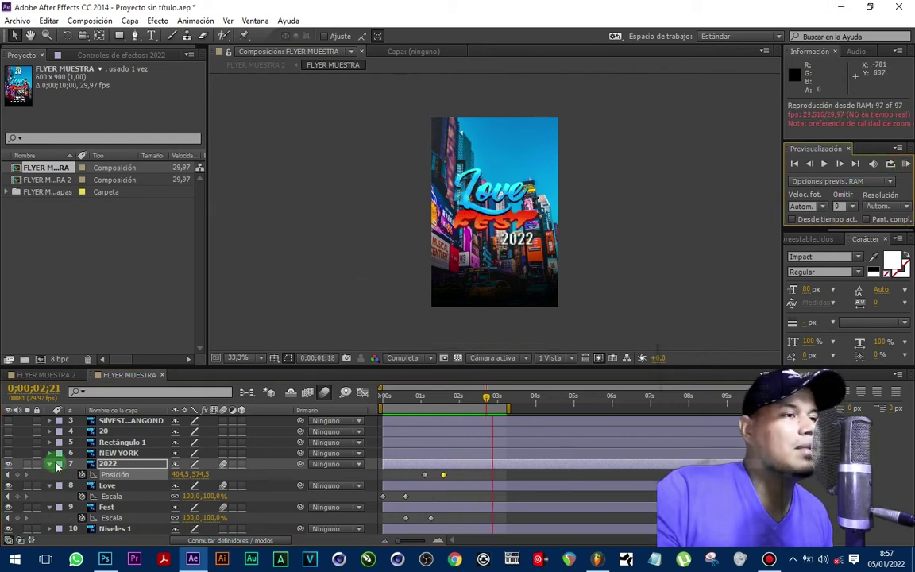
Step: Stop the preview and collapse the 2022, Love and Fest property rows
{"action": "left_click", "coordinate": [50, 470]}
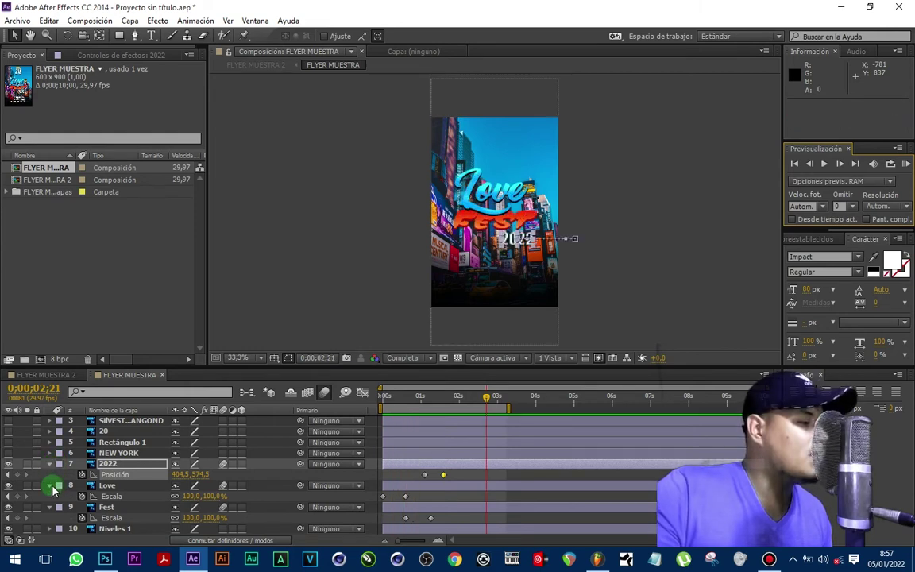
{"action": "left_click", "coordinate": [49, 486]}
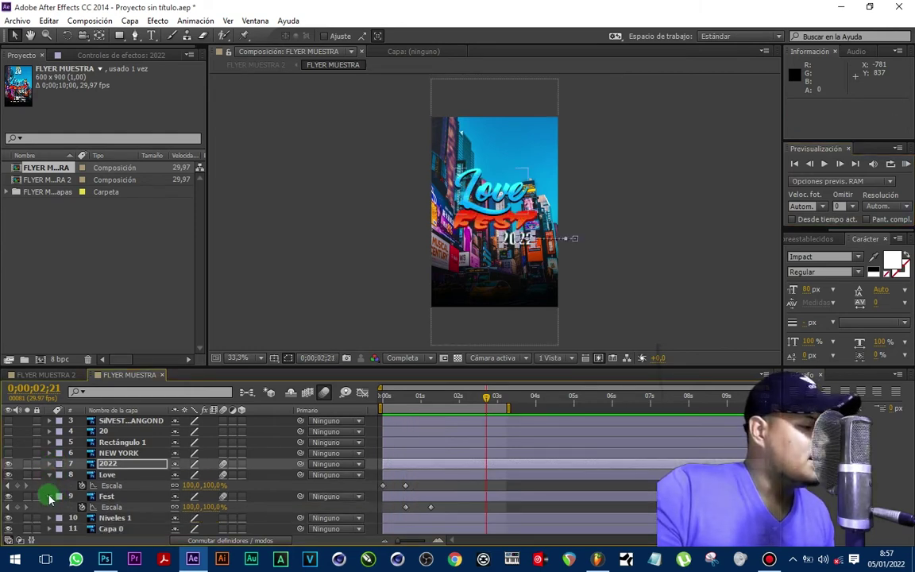
{"action": "left_click", "coordinate": [50, 476]}
{"action": "left_click", "coordinate": [49, 496]}
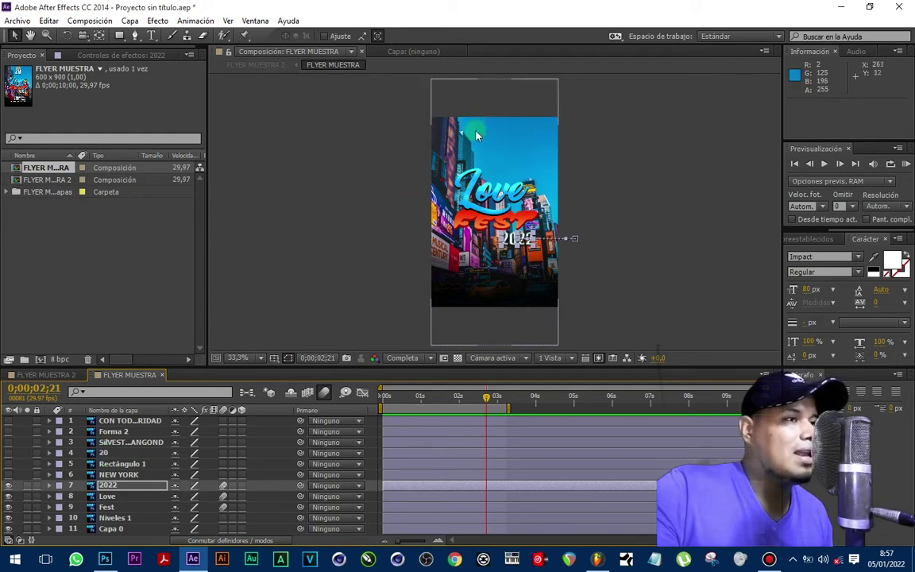
Step: Unhide the ENERO 20 layer, move its anchor point onto the number, and reveal its Scale
{"action": "left_click", "coordinate": [8, 453]}
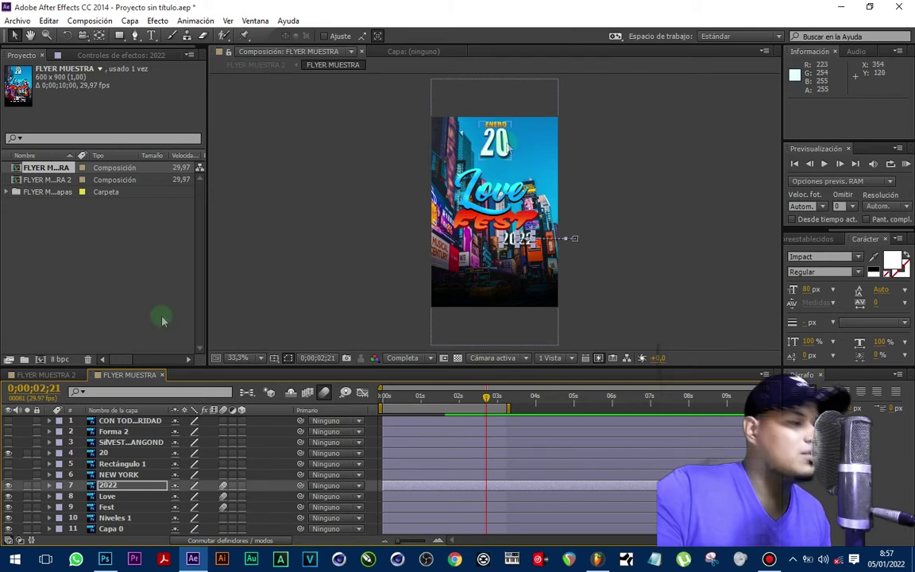
{"action": "left_click", "coordinate": [105, 454]}
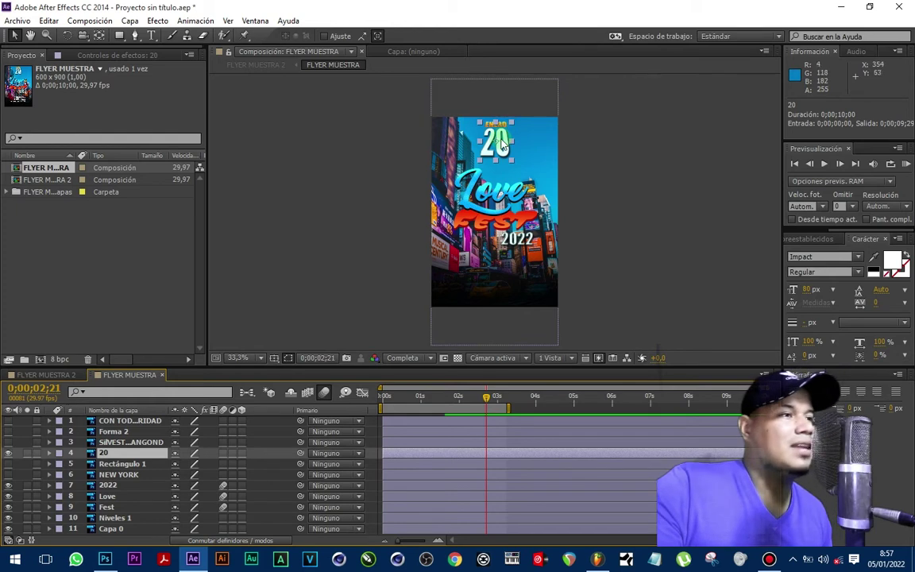
{"action": "left_click", "coordinate": [96, 37]}
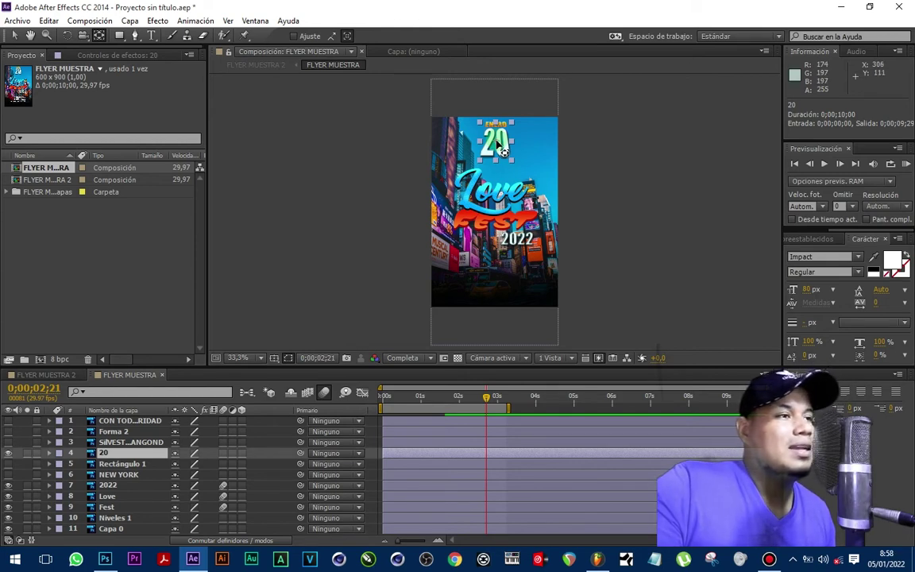
{"action": "left_click_drag", "start_coordinate": [502, 151], "coordinate": [495, 184]}
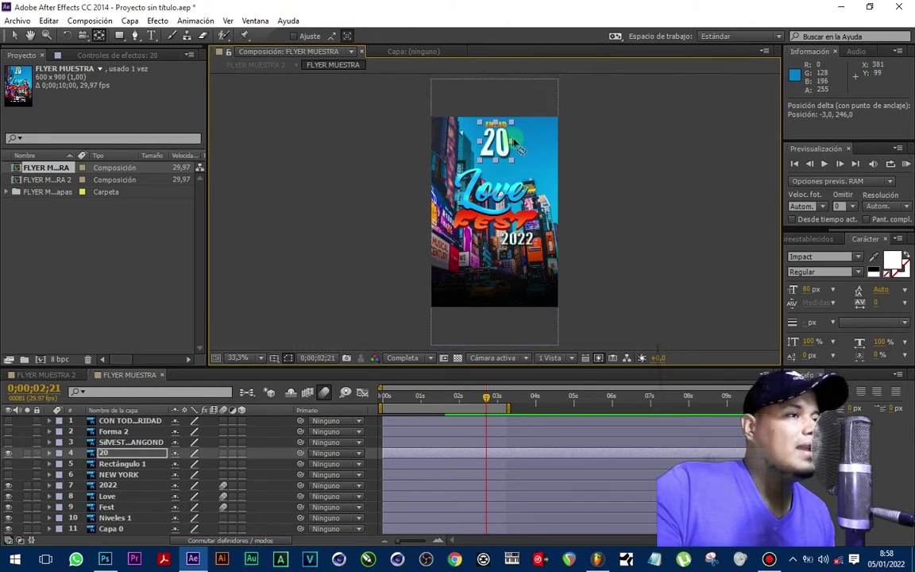
{"action": "left_click", "coordinate": [118, 451]}
{"action": "key", "text": "s"}
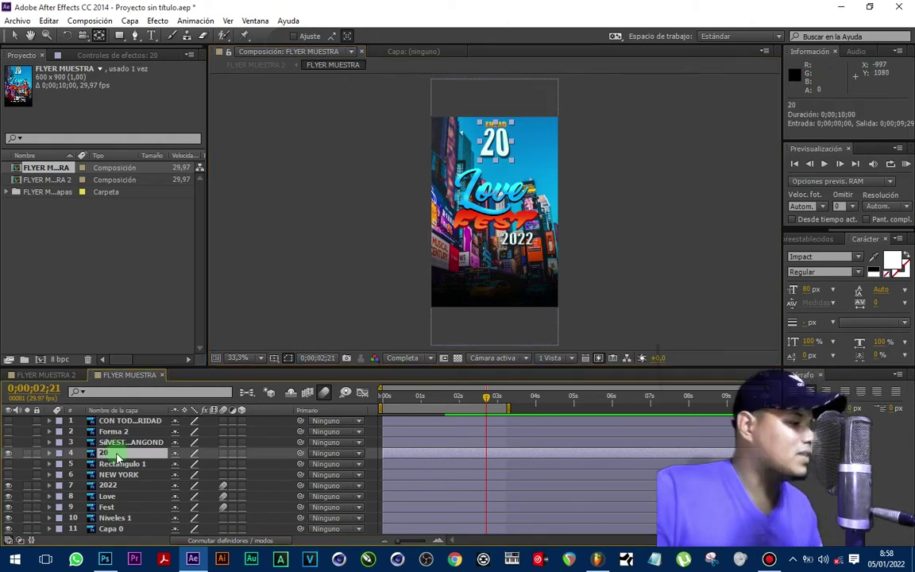
Step: Keyframe layer 20's scale from 0% at 0;00;01;16 up to 100% shortly after
{"action": "left_click_drag", "start_coordinate": [487, 396], "coordinate": [437, 399]}
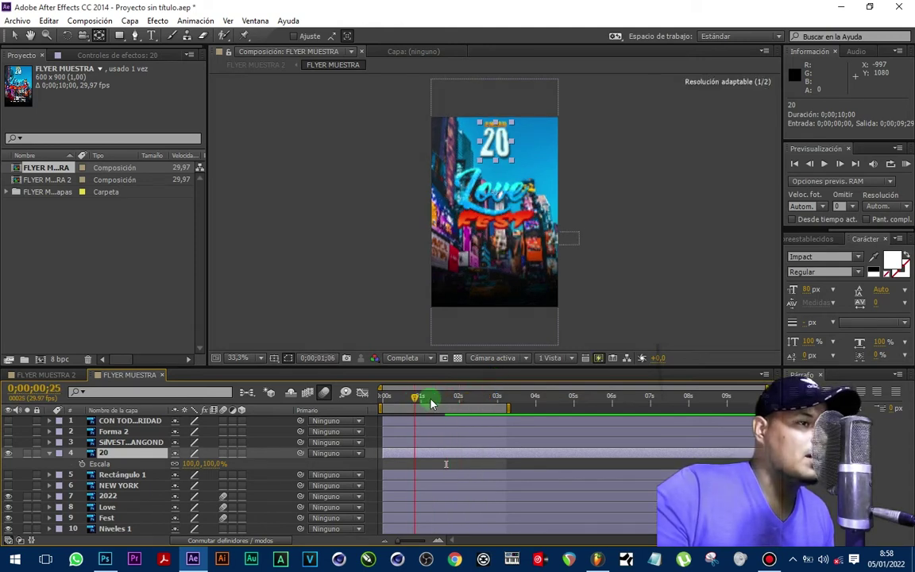
{"action": "left_click_drag", "start_coordinate": [437, 401], "coordinate": [443, 403]}
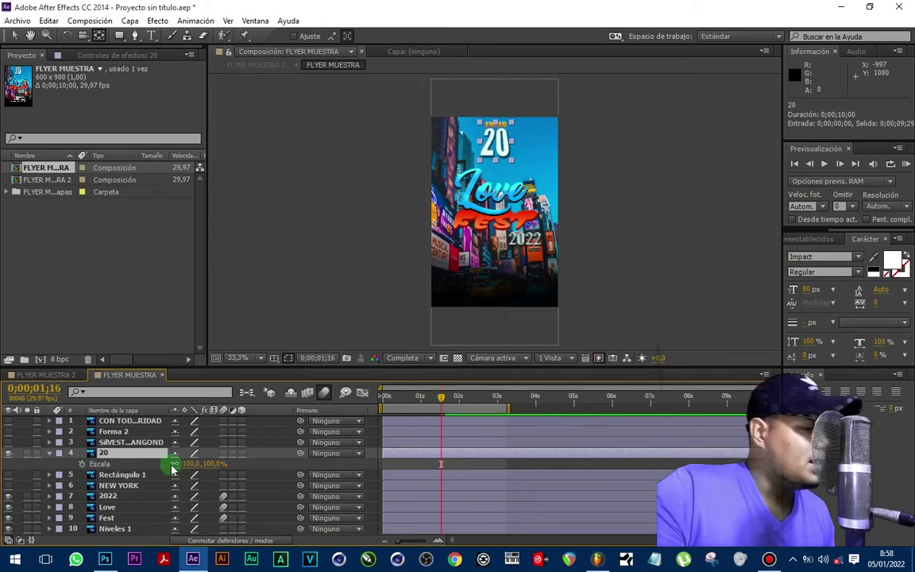
{"action": "left_click", "coordinate": [83, 464]}
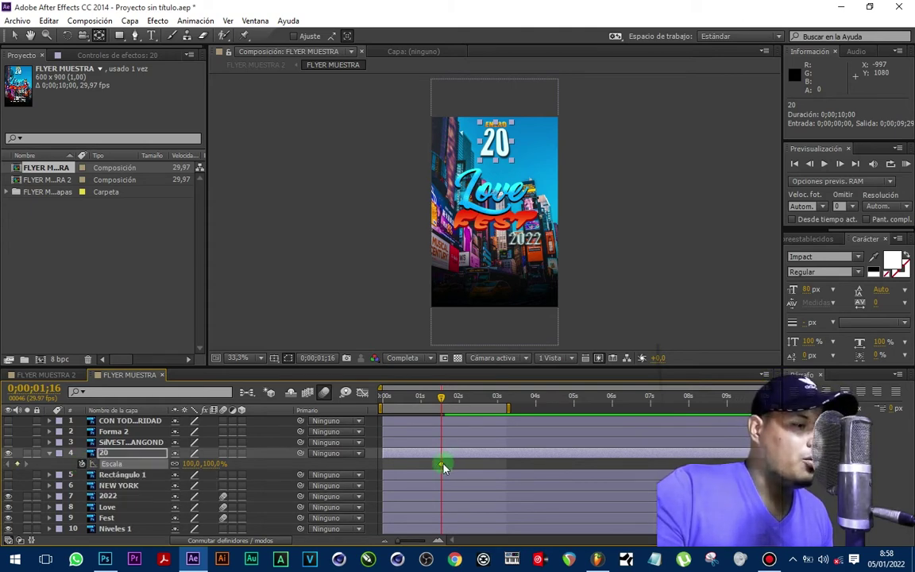
{"action": "left_click_drag", "start_coordinate": [442, 464], "coordinate": [457, 466]}
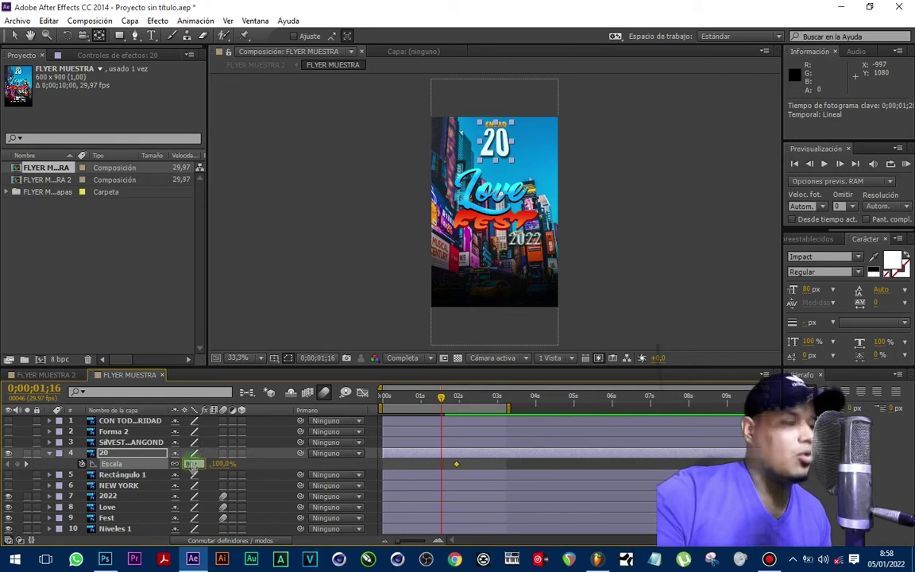
{"action": "left_click_drag", "start_coordinate": [223, 463], "coordinate": [189, 463]}
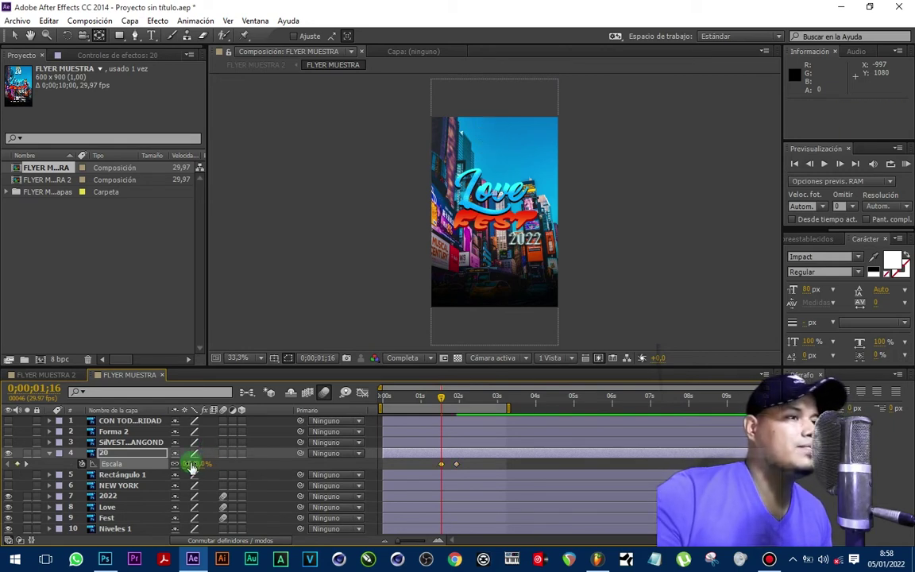
Step: Collapse layer 20 and move it below Love in the layer stack, then preview
{"action": "left_click", "coordinate": [50, 453]}
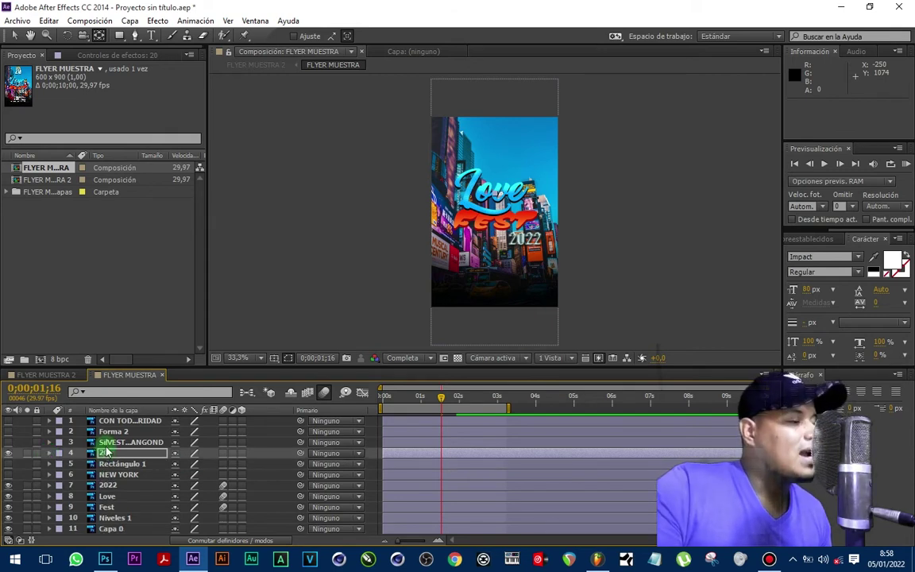
{"action": "left_click_drag", "start_coordinate": [109, 456], "coordinate": [116, 506]}
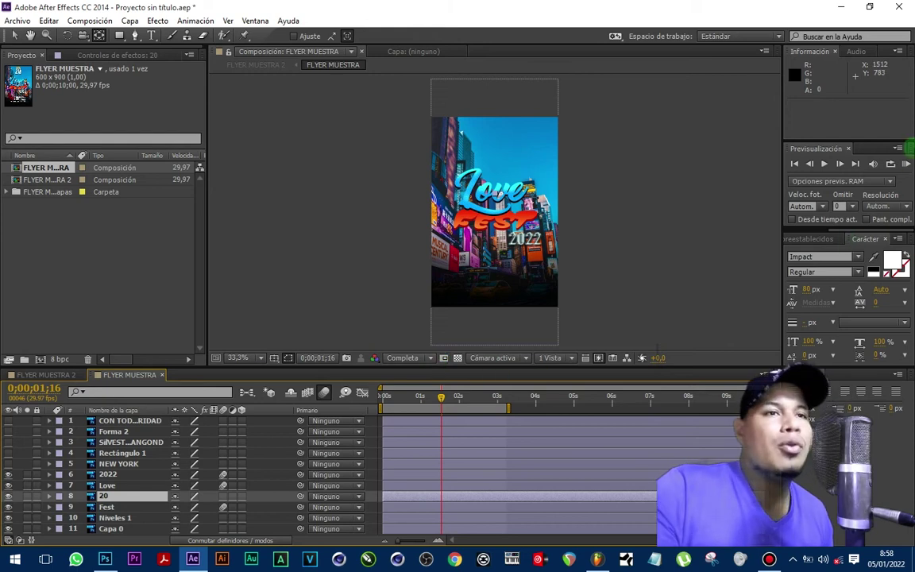
{"action": "left_click", "coordinate": [905, 164]}
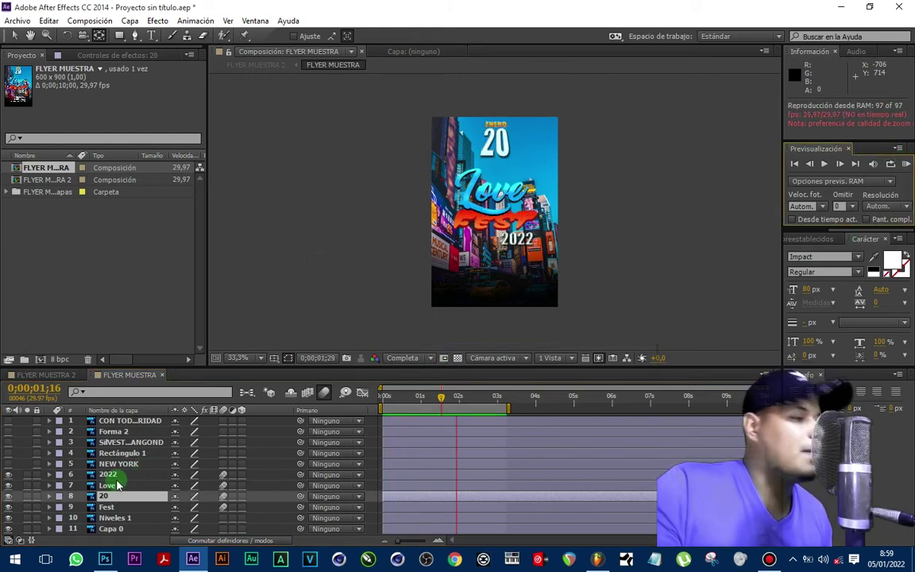
Step: Replay the flyer preview to about 0;00;02;02 and make the Rectángulo 1 layer visible
{"action": "key", "text": "space"}
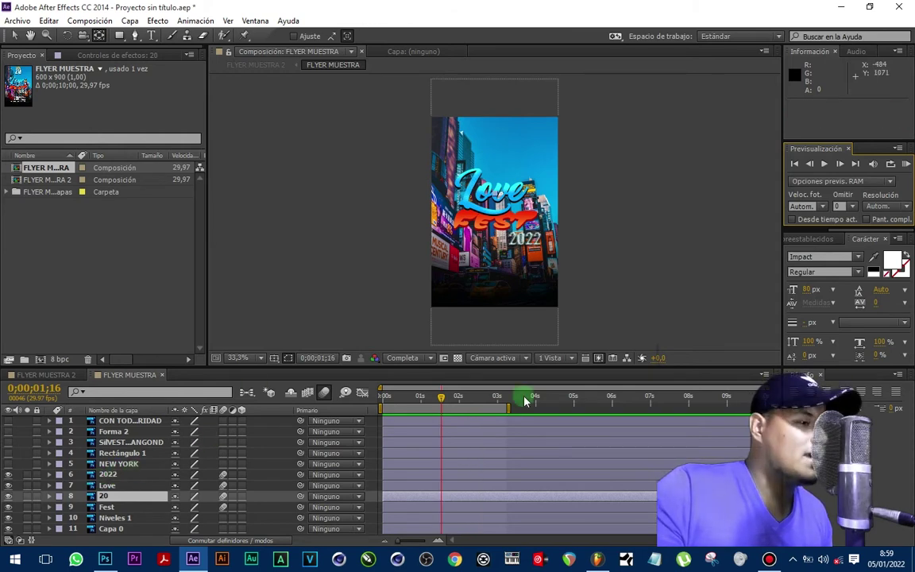
{"action": "key", "text": "space"}
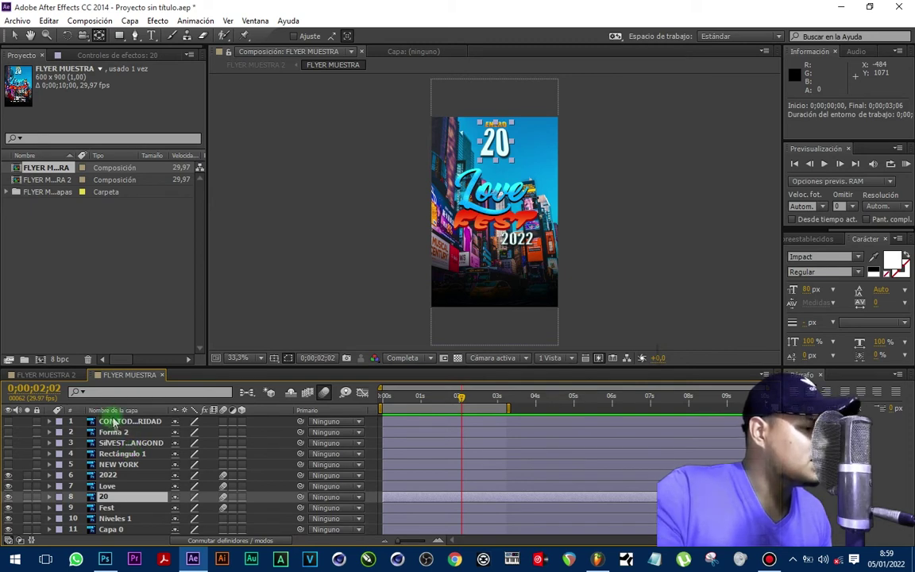
{"action": "left_click", "coordinate": [8, 464]}
Step: Hide NEW YORK again, move to just before two seconds, and expand Rectángulo 1's Transformar properties
{"action": "left_click", "coordinate": [8, 455]}
{"action": "left_click_drag", "start_coordinate": [492, 397], "coordinate": [448, 397]}
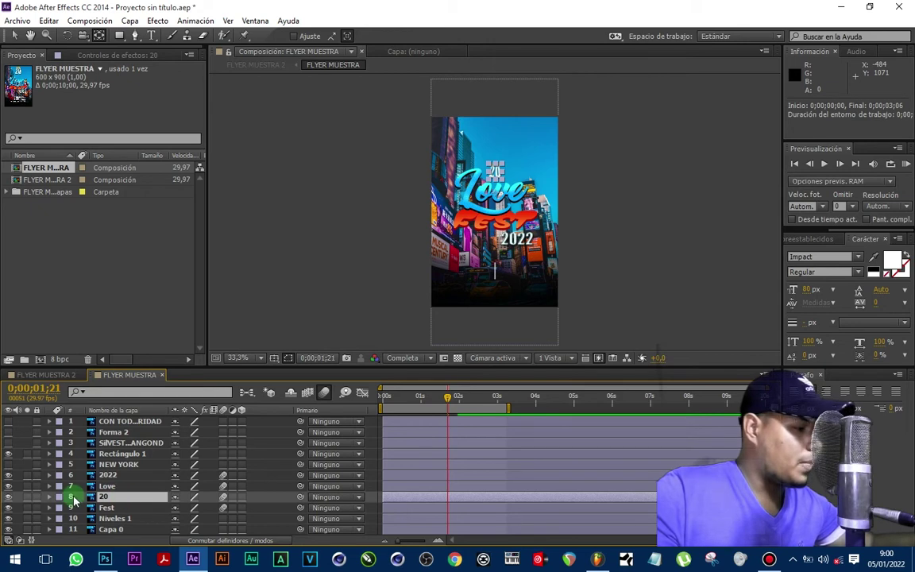
{"action": "left_click", "coordinate": [123, 453]}
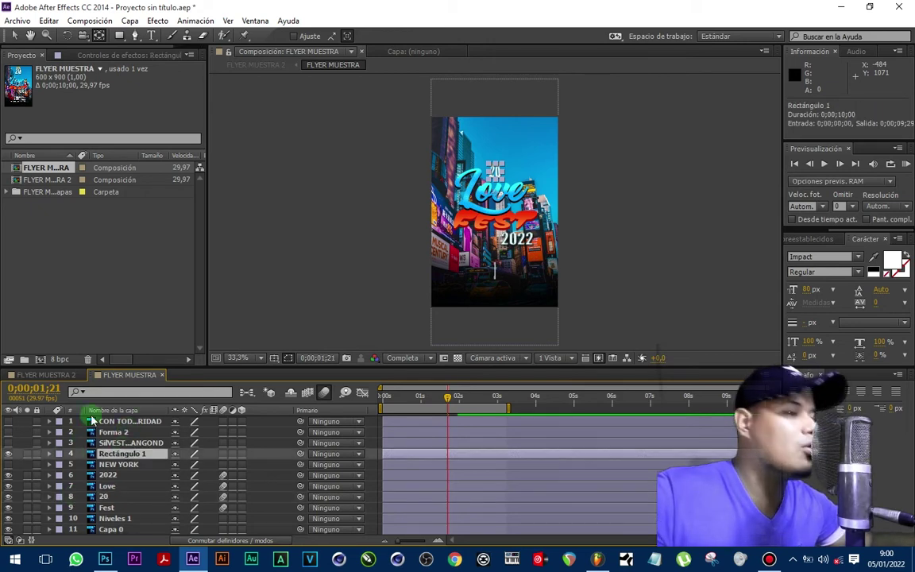
{"action": "left_click", "coordinate": [58, 453]}
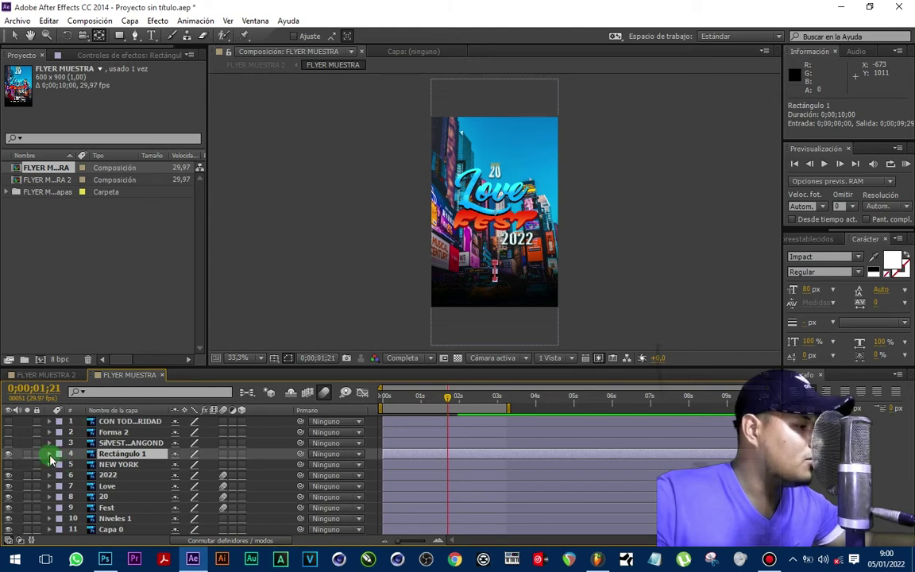
{"action": "left_click", "coordinate": [50, 454]}
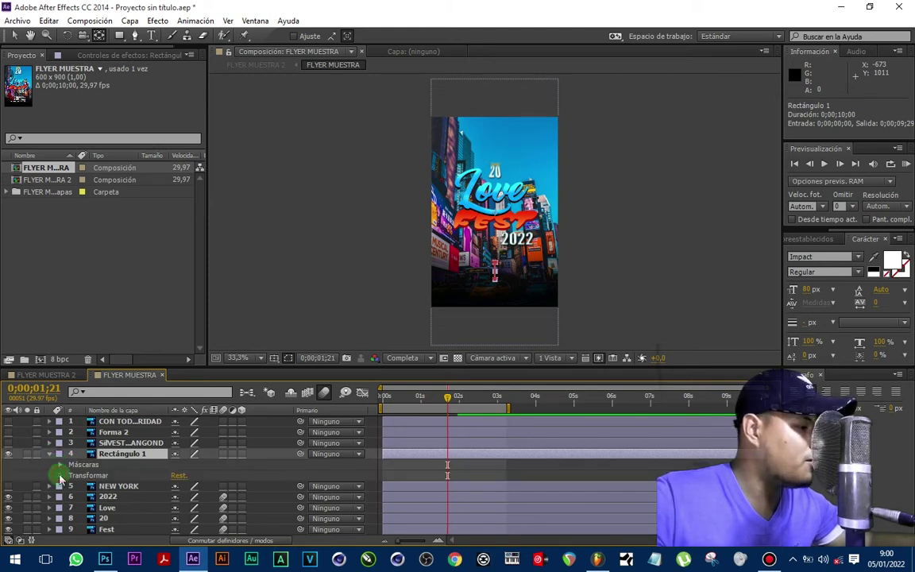
{"action": "left_click", "coordinate": [59, 476]}
{"action": "scroll", "coordinate": [116, 468], "scroll_direction": "down", "scroll_amount": 2}
{"action": "left_click", "coordinate": [104, 498]}
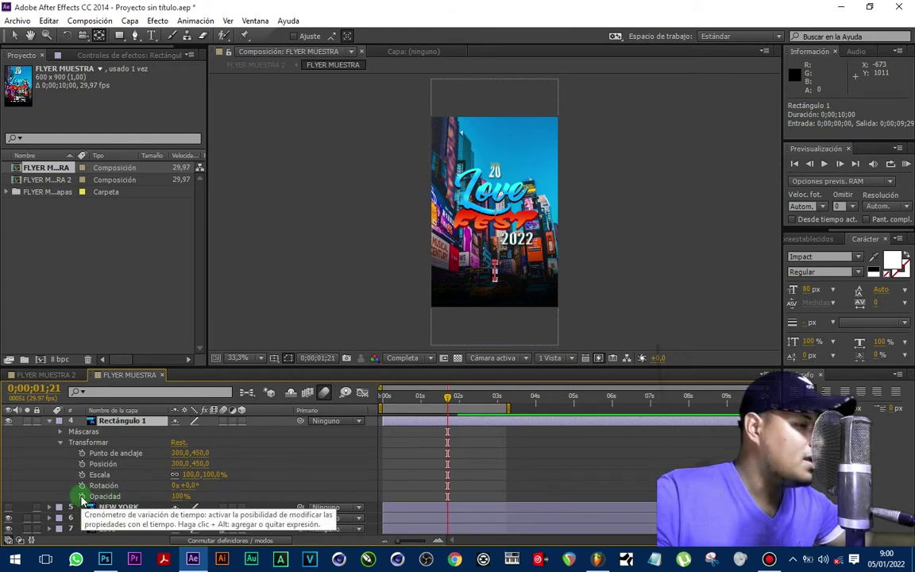
Step: Keyframe Rectángulo 1's opacity from 0% at 0;00;01;21 to 100% a few frames later
{"action": "left_click", "coordinate": [456, 410]}
{"action": "left_click", "coordinate": [448, 398]}
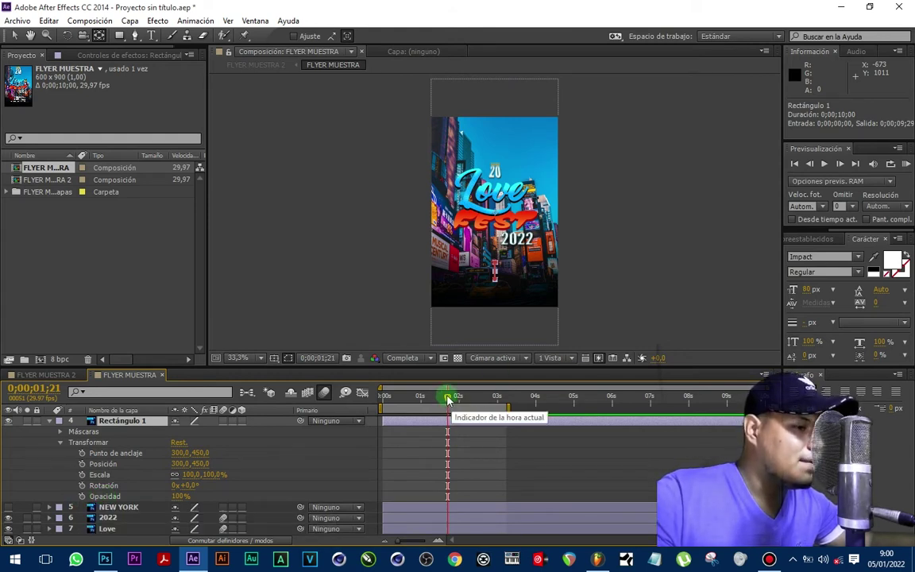
{"action": "left_click", "coordinate": [82, 496]}
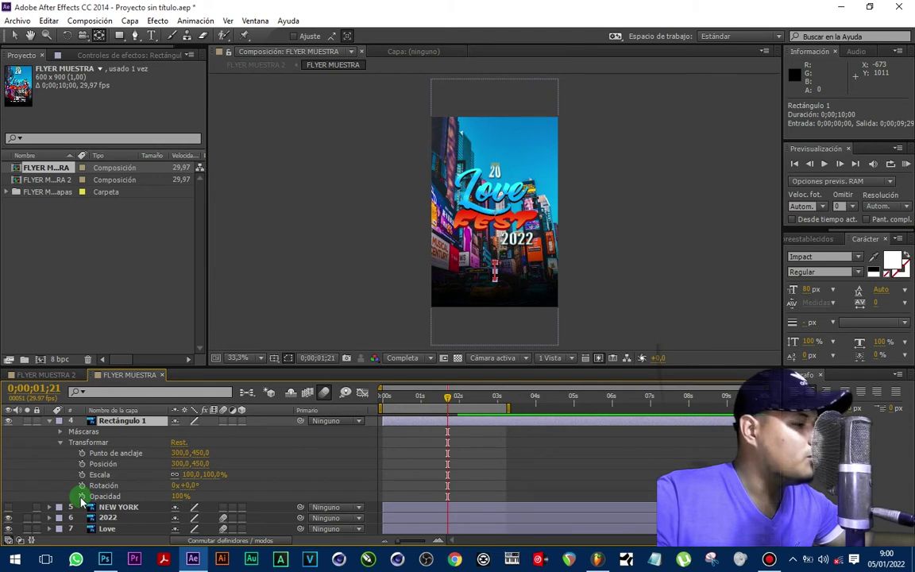
{"action": "left_click", "coordinate": [82, 496]}
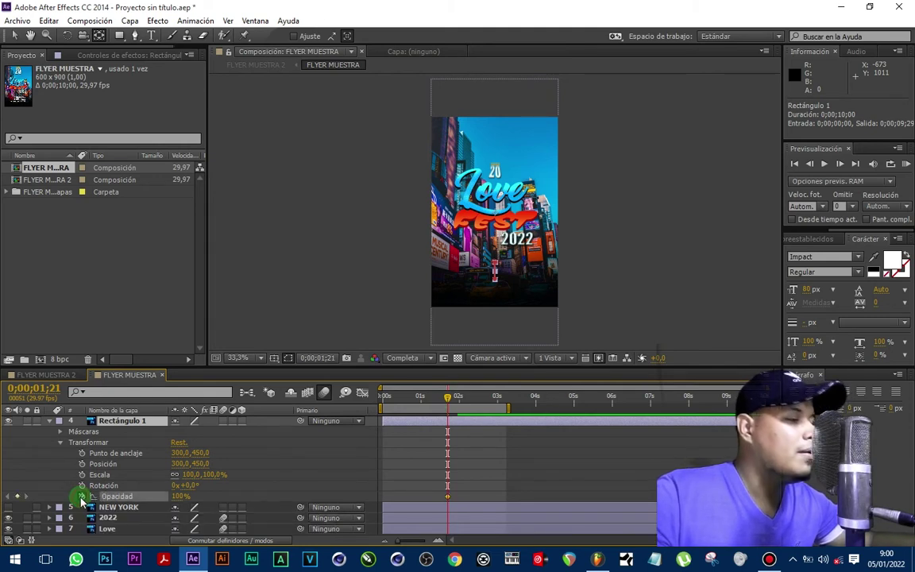
{"action": "left_click", "coordinate": [450, 497]}
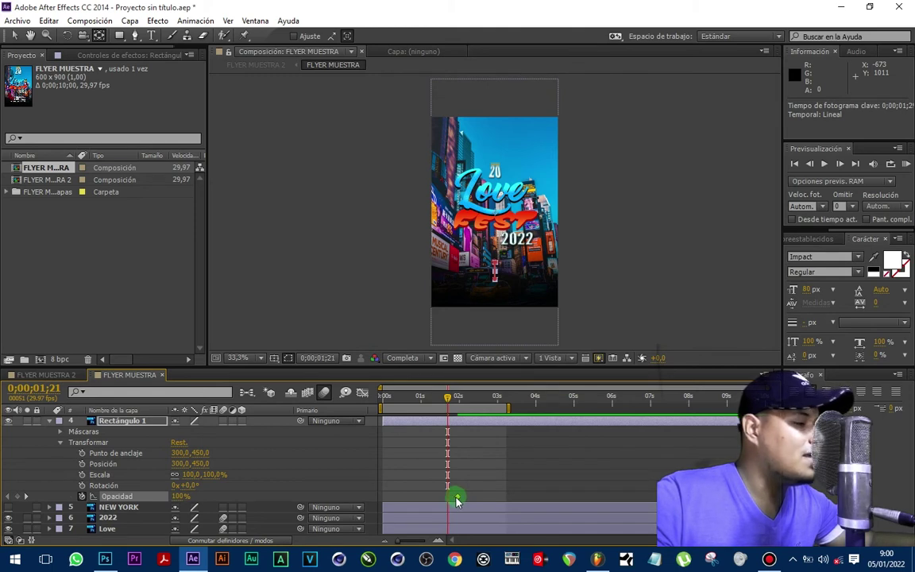
{"action": "left_click", "coordinate": [178, 496]}
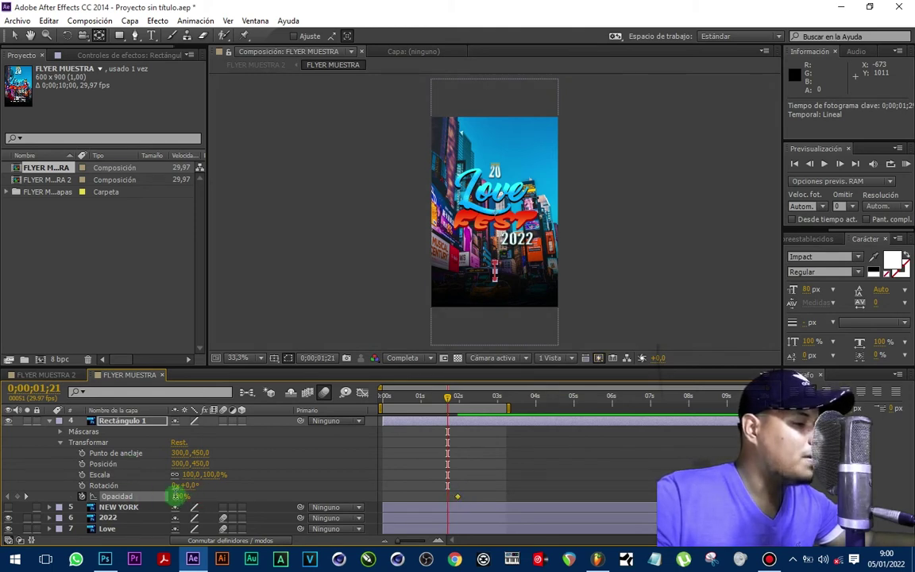
{"action": "type", "text": "0"}
{"action": "key", "text": "Return"}
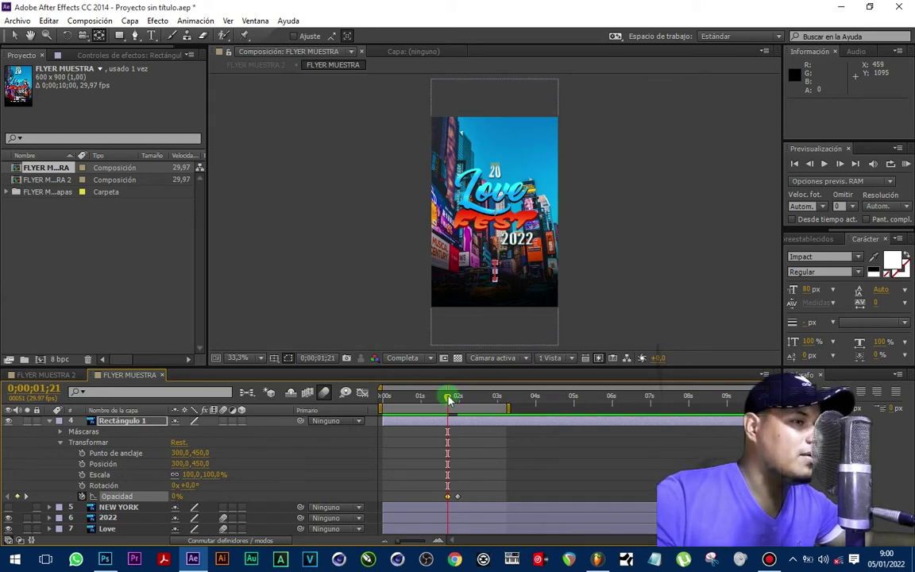
{"action": "left_click", "coordinate": [48, 421]}
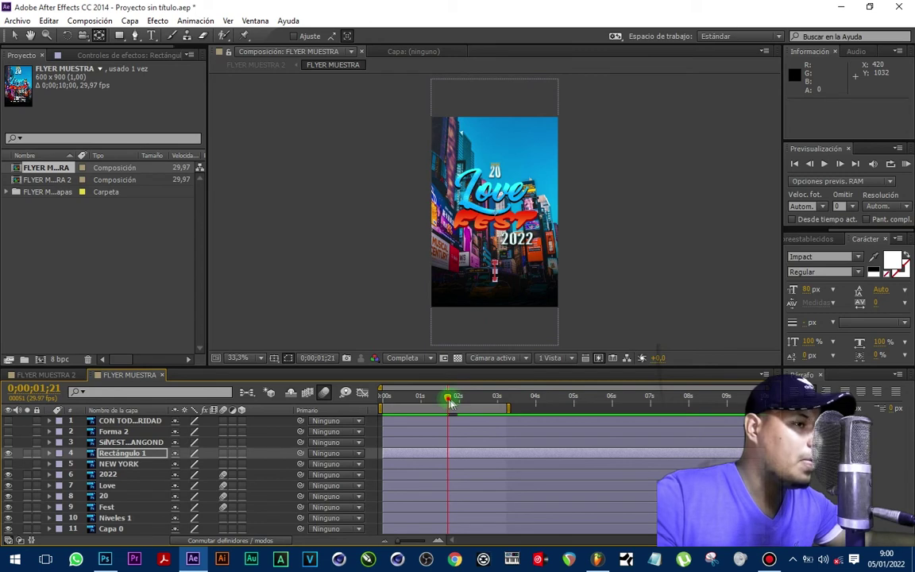
Step: At 0;00;02;00, show NEW YORK and set a Posición keyframe at 215,0, 726,5
{"action": "left_click_drag", "start_coordinate": [450, 403], "coordinate": [453, 401]}
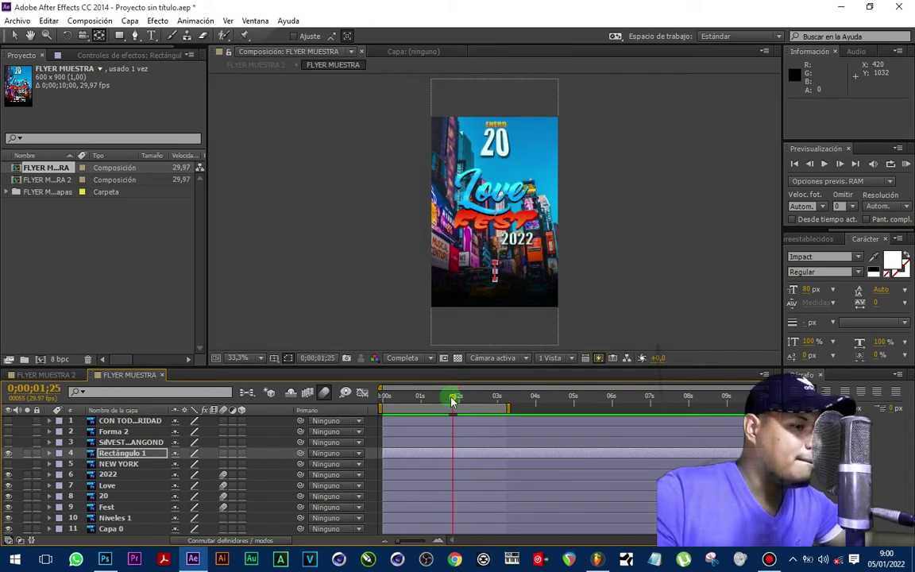
{"action": "left_click_drag", "start_coordinate": [453, 402], "coordinate": [459, 399]}
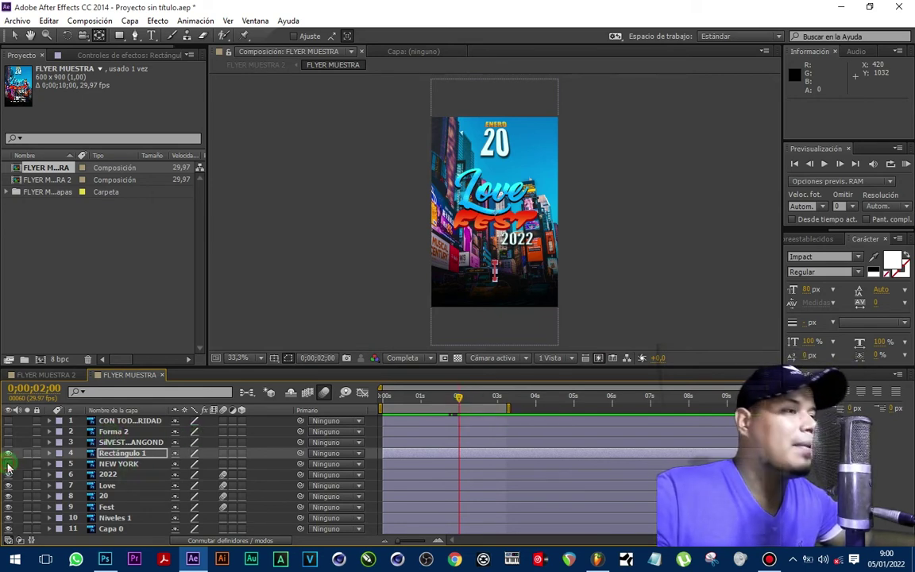
{"action": "left_click", "coordinate": [8, 464]}
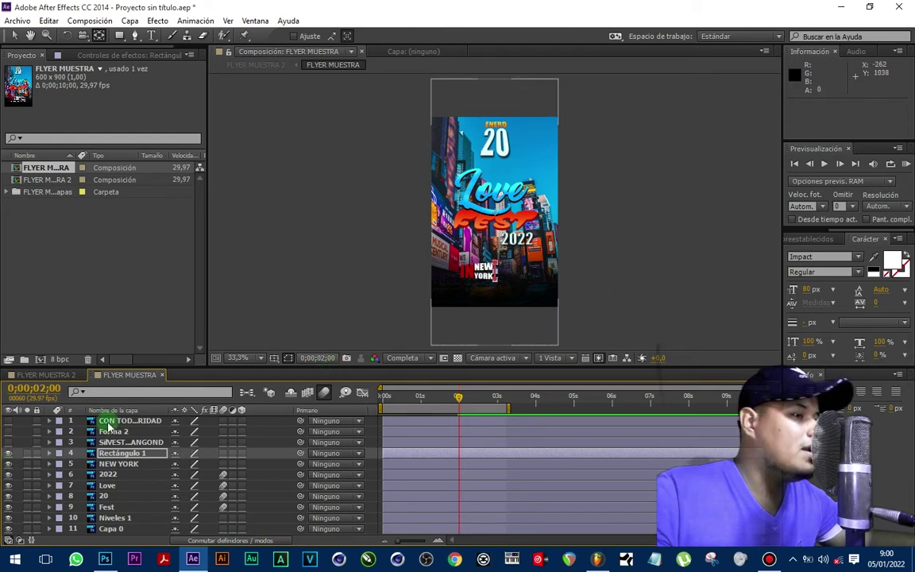
{"action": "left_click", "coordinate": [118, 464]}
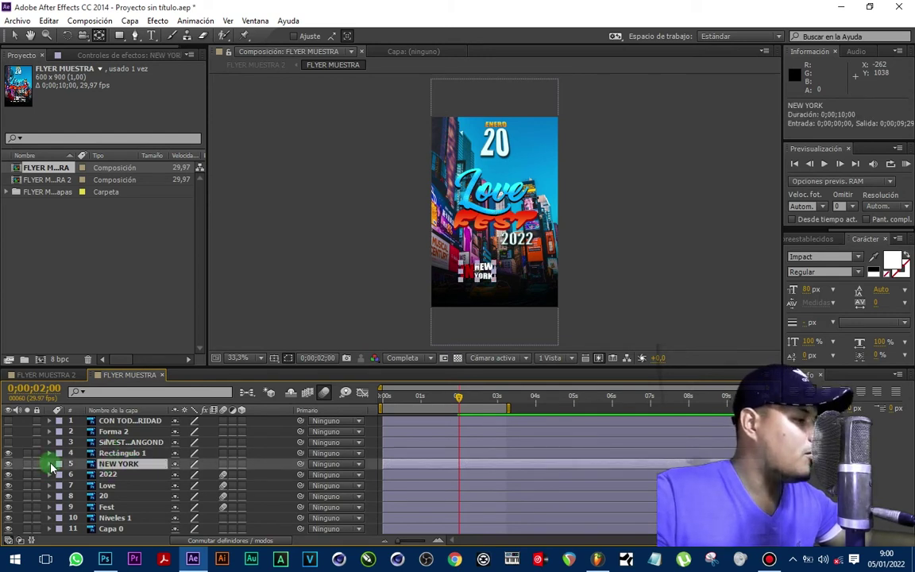
{"action": "left_click", "coordinate": [49, 463]}
{"action": "left_click", "coordinate": [60, 475]}
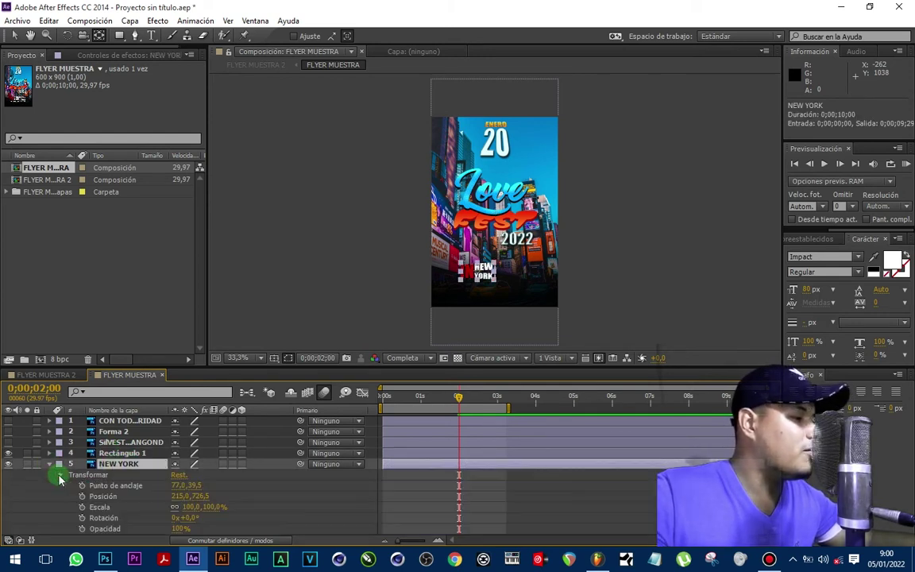
{"action": "left_click", "coordinate": [82, 496]}
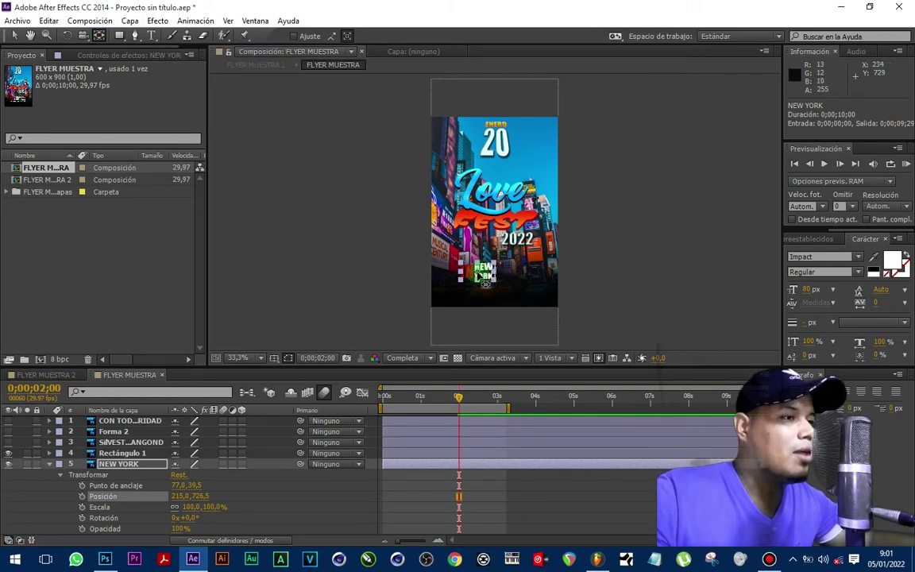
Step: Move NEW YORK's anchor point to the text's left edge, Anchor Point -103,0, 39,5
{"action": "left_click_drag", "start_coordinate": [485, 279], "coordinate": [445, 275]}
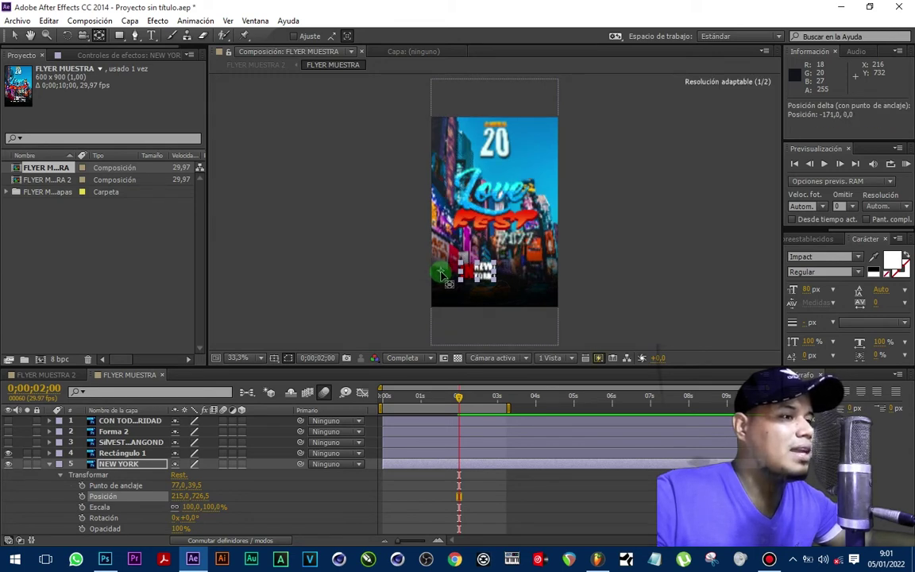
{"action": "left_click_drag", "start_coordinate": [445, 278], "coordinate": [456, 291]}
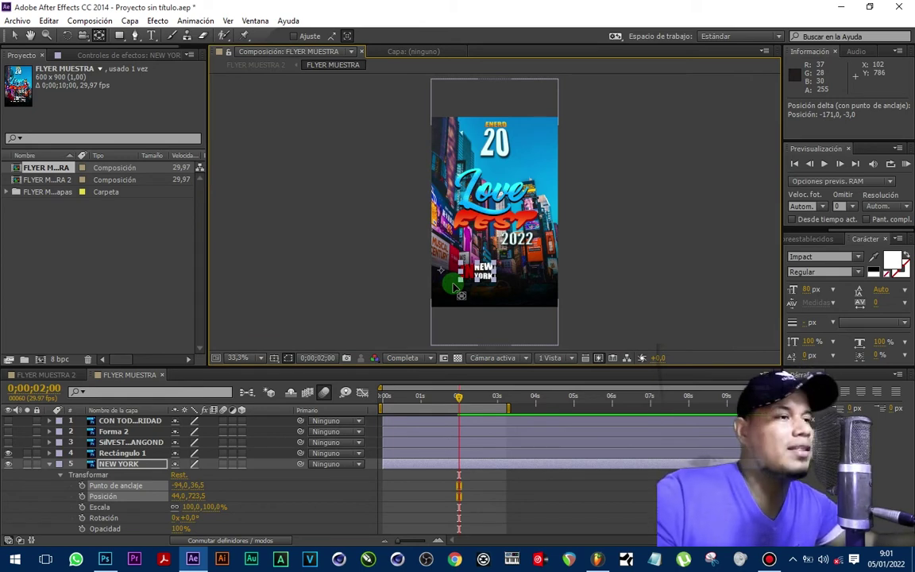
{"action": "left_click_drag", "start_coordinate": [443, 275], "coordinate": [442, 274]}
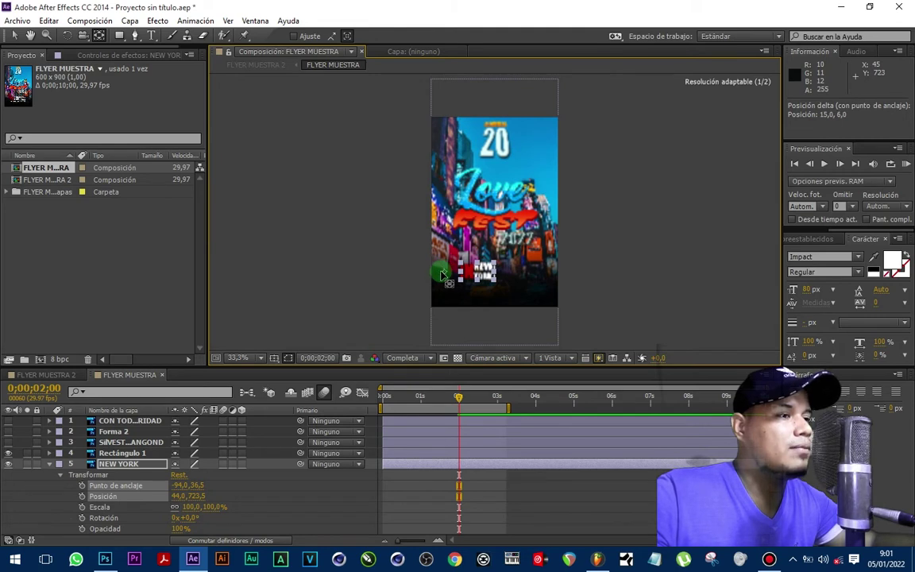
{"action": "left_click_drag", "start_coordinate": [441, 274], "coordinate": [439, 276]}
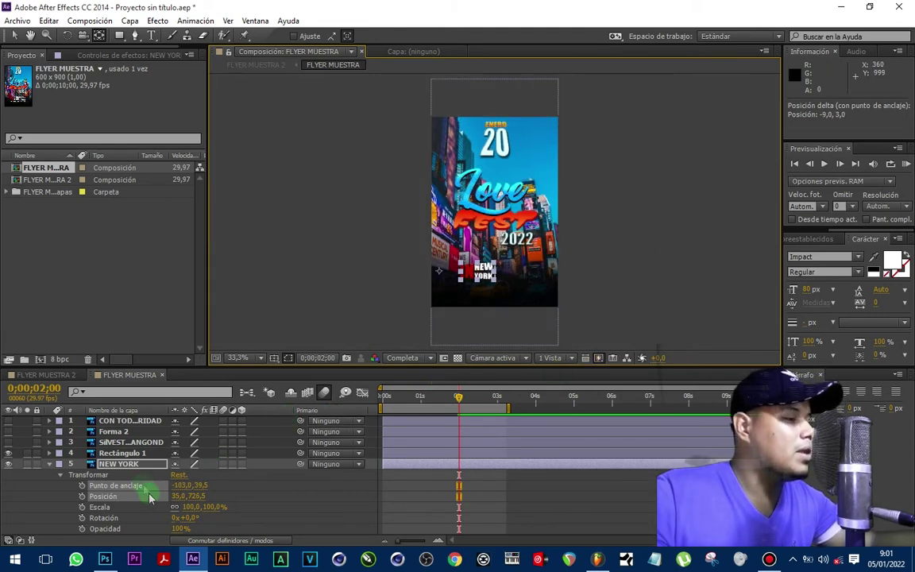
Step: Re-key NEW YORK's Posición at 35,0, 726,5 and shift that keyframe to 0;00;02;10
{"action": "left_click", "coordinate": [82, 498]}
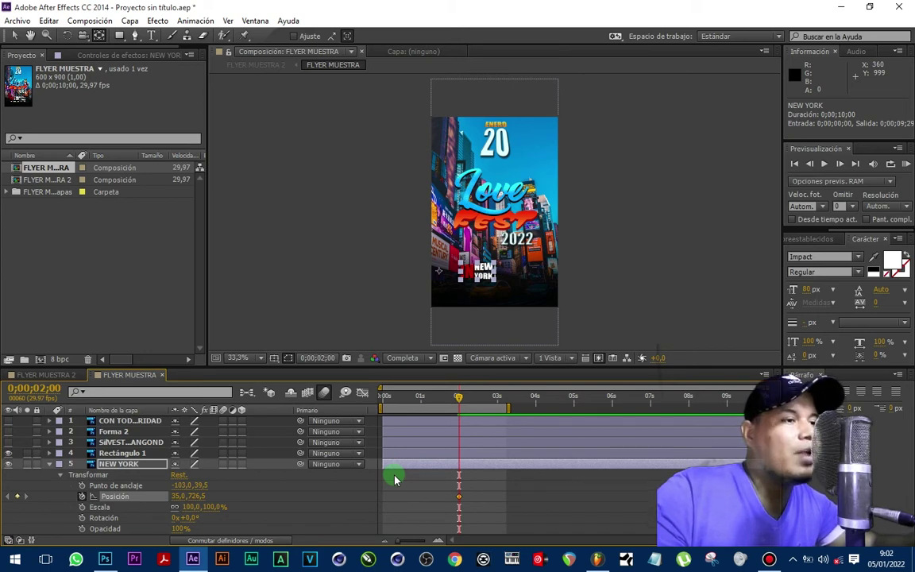
{"action": "left_click", "coordinate": [461, 499]}
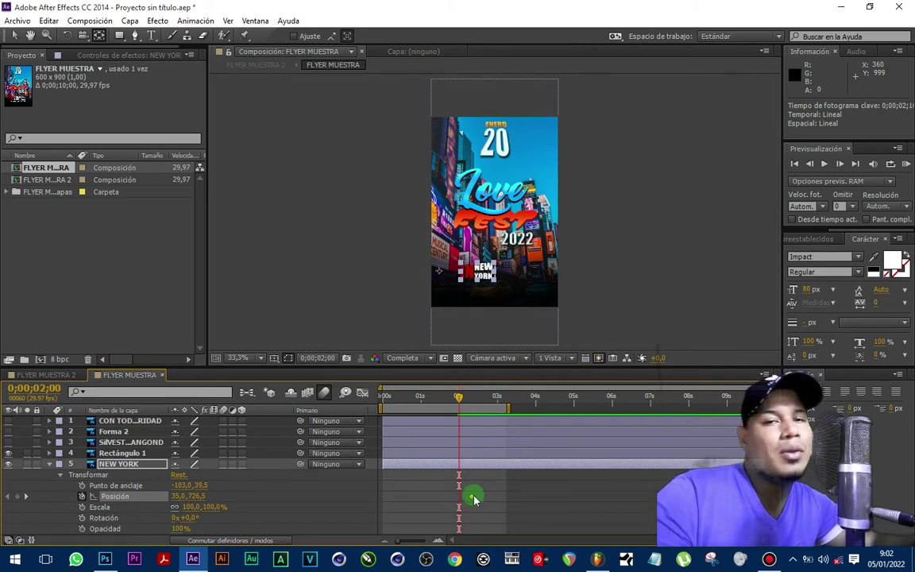
{"action": "mouse_move", "coordinate": [474, 499]}
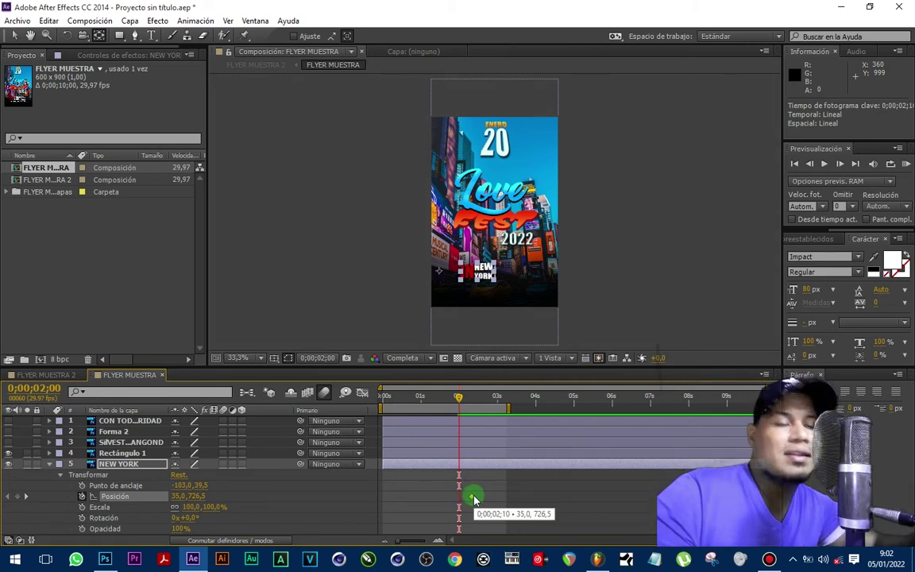
{"action": "key", "text": "ctrl+z"}
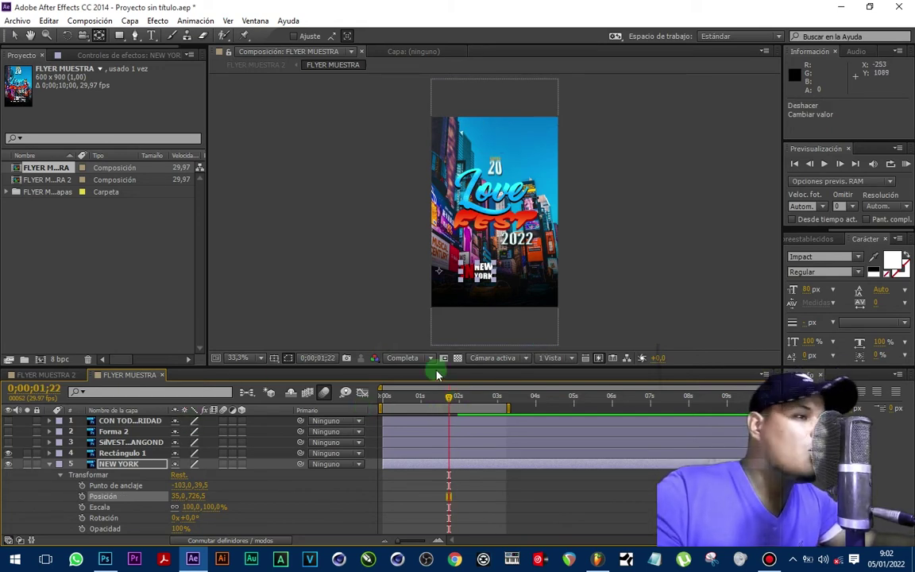
Step: Start NEW YORK's Scale keyframing and set its anchor point at the text's left edge
{"action": "left_click", "coordinate": [82, 508]}
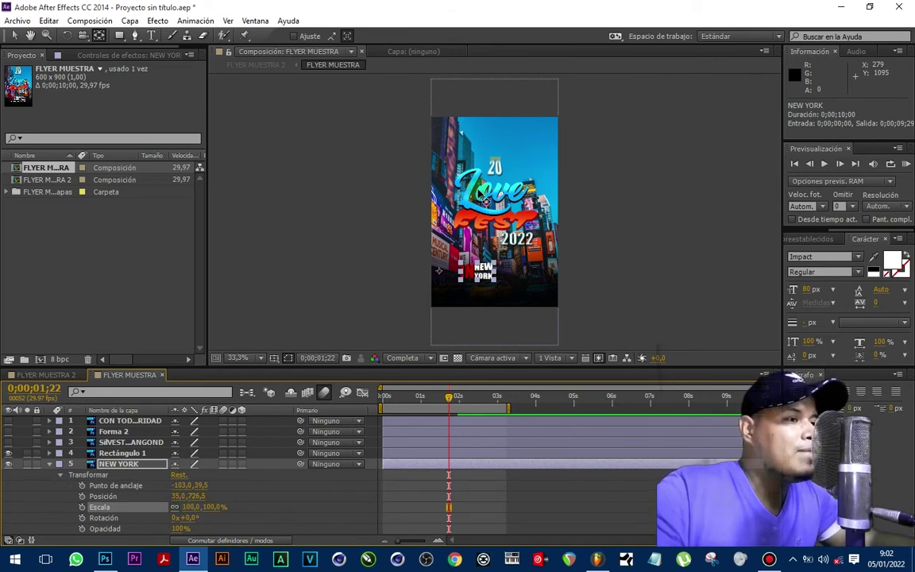
{"action": "left_click", "coordinate": [98, 37]}
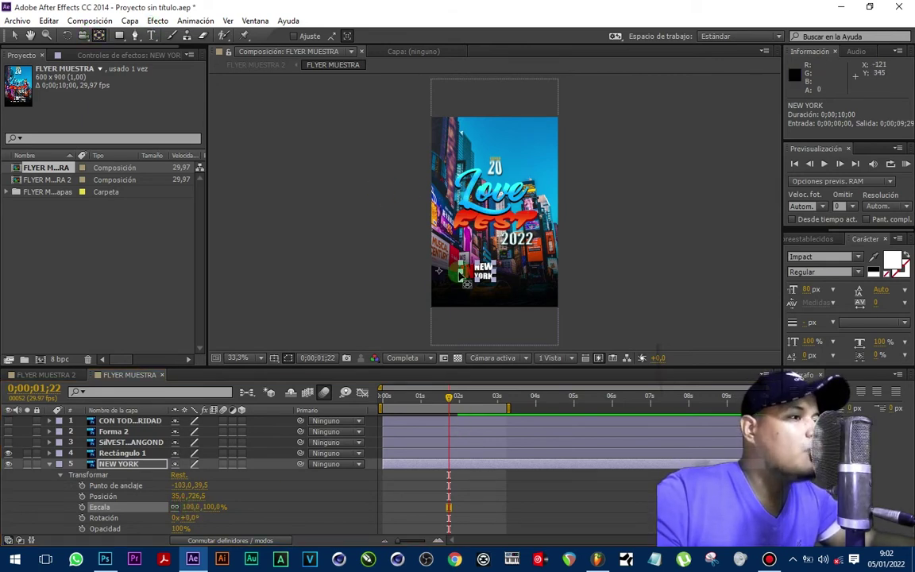
{"action": "left_click_drag", "start_coordinate": [487, 277], "coordinate": [456, 274]}
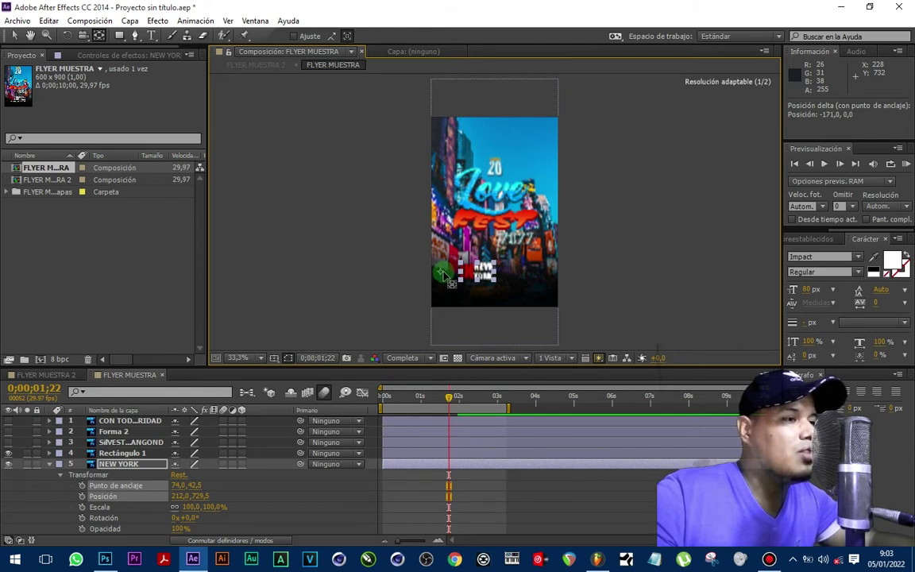
{"action": "left_click_drag", "start_coordinate": [444, 274], "coordinate": [442, 274]}
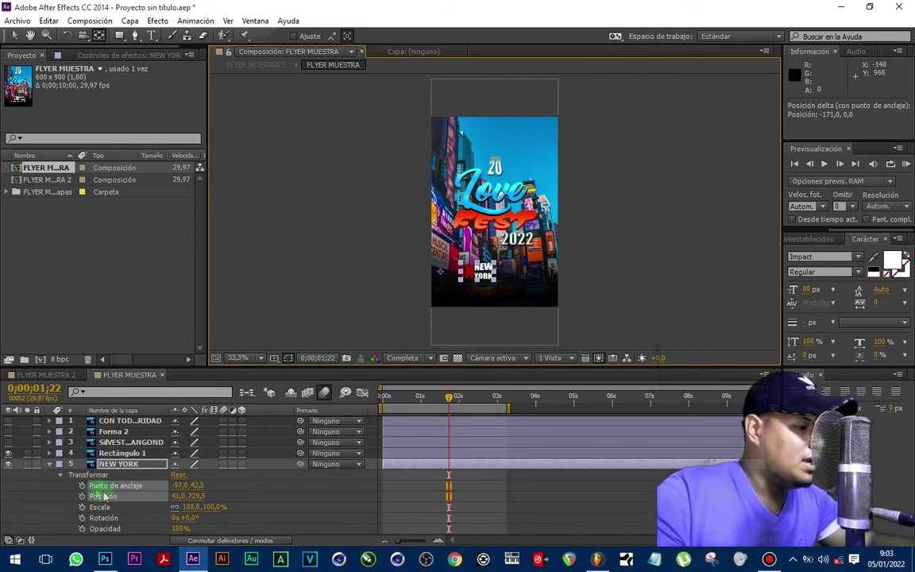
Step: Animate NEW YORK's scale from 0% at 0;00;01;22 to 100% around 0;00;02;02
{"action": "left_click", "coordinate": [82, 507]}
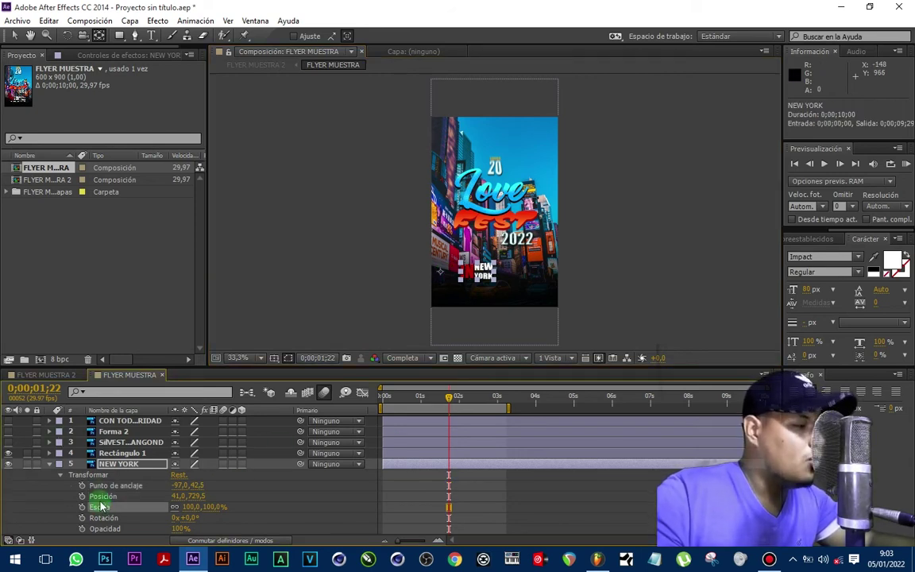
{"action": "left_click", "coordinate": [451, 509]}
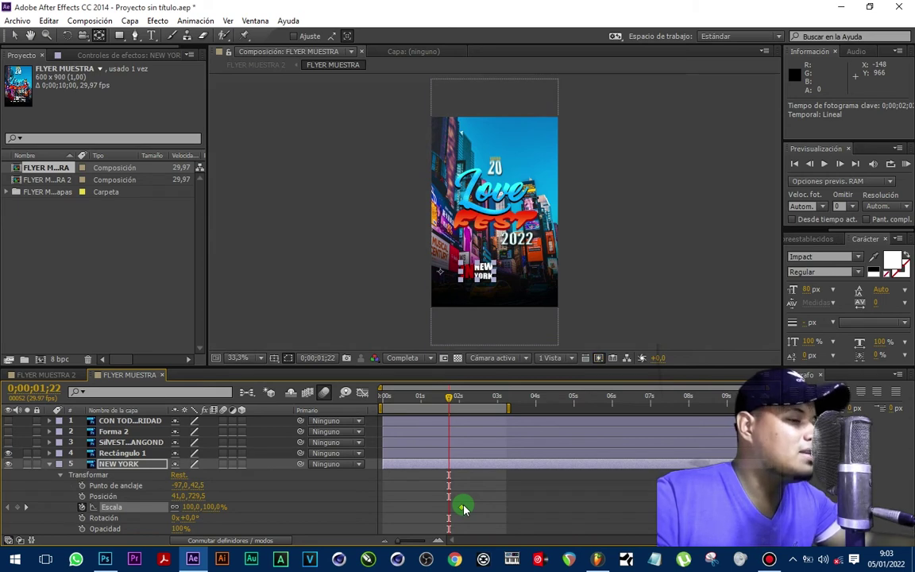
{"action": "left_click", "coordinate": [449, 400]}
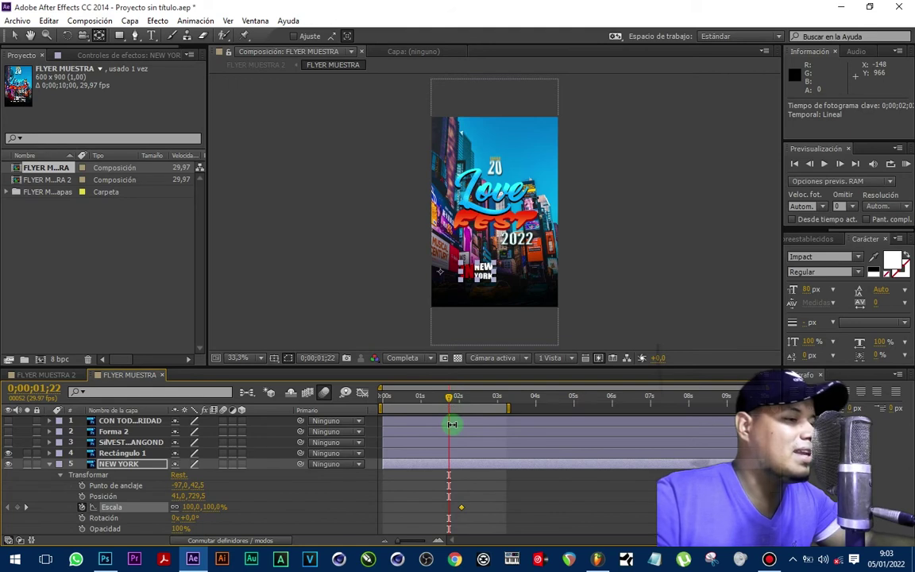
{"action": "left_click", "coordinate": [191, 506]}
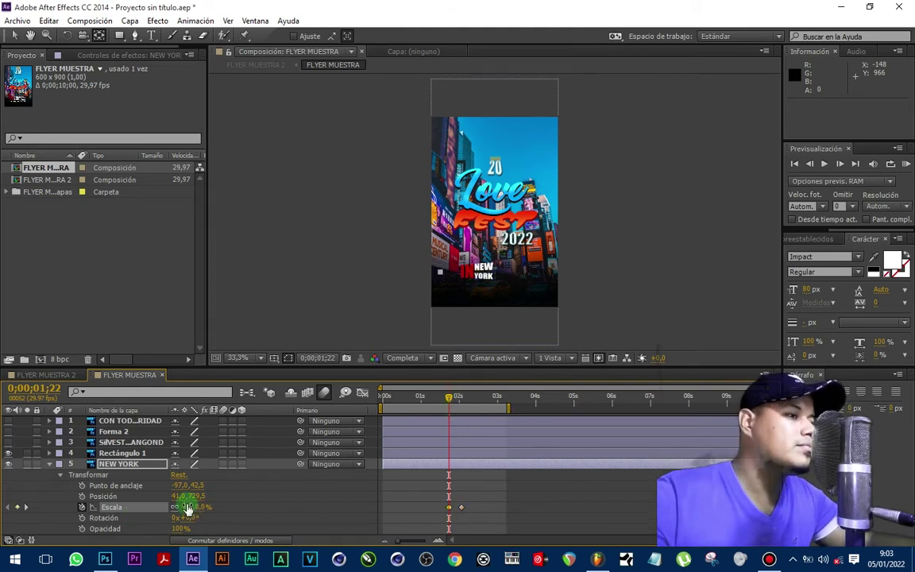
{"action": "type", "text": "0"}
{"action": "key", "text": "Return"}
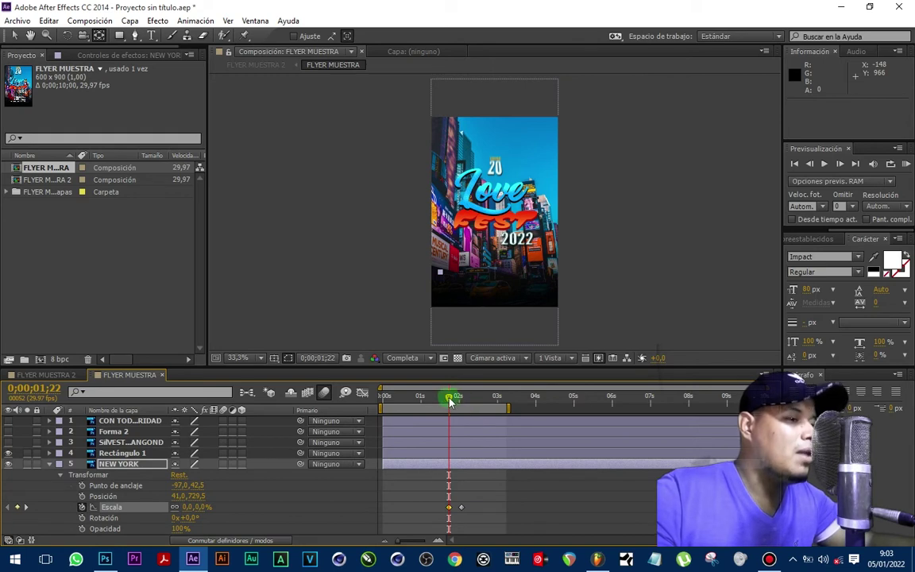
{"action": "mouse_move", "coordinate": [455, 400]}
{"action": "left_mouse_down"}
{"action": "mouse_move", "coordinate": [463, 400]}
{"action": "mouse_move", "coordinate": [447, 406]}
{"action": "mouse_move", "coordinate": [464, 405]}
{"action": "mouse_move", "coordinate": [448, 406]}
{"action": "left_mouse_up"}
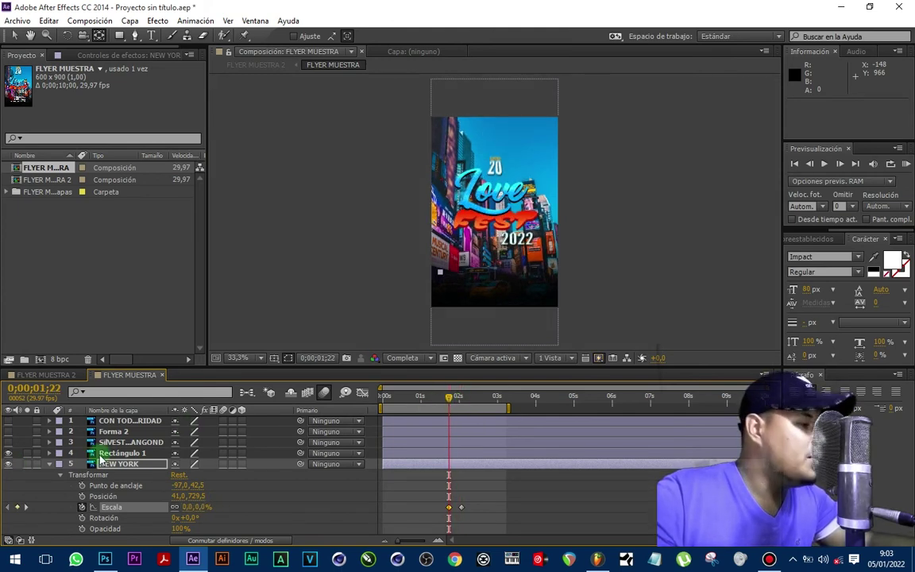
Step: Collapse NEW YORK's properties, make the artist-names layer visible and show its Scale
{"action": "left_click", "coordinate": [49, 464]}
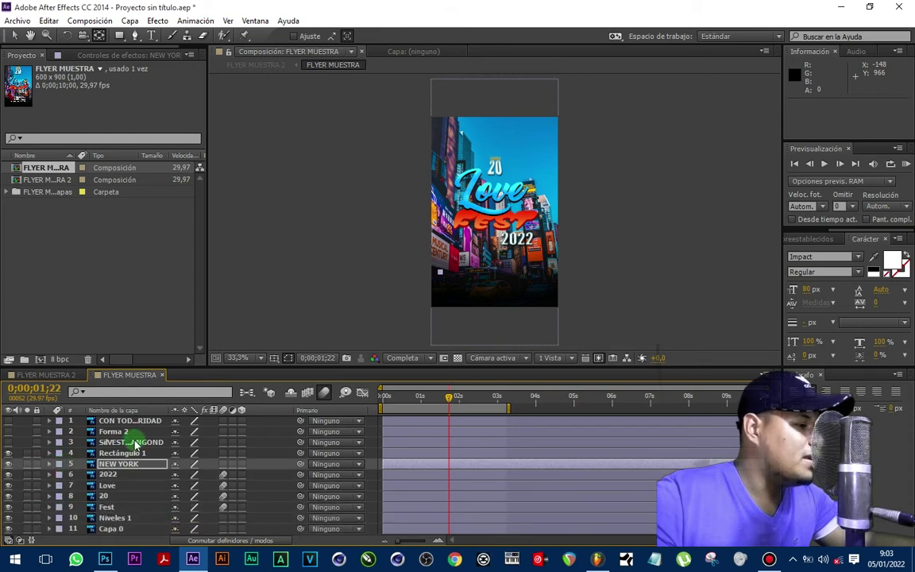
{"action": "left_click", "coordinate": [103, 442]}
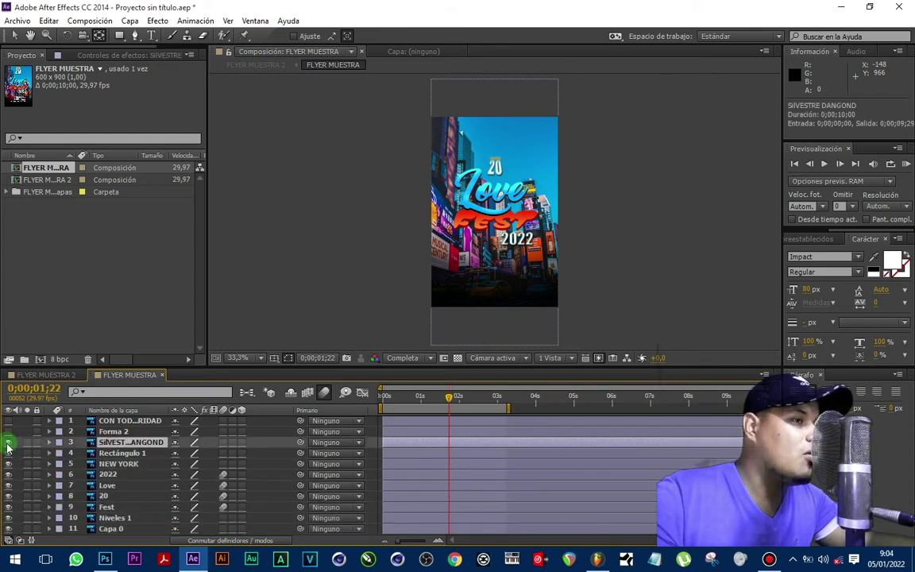
{"action": "left_click", "coordinate": [8, 442]}
{"action": "left_click", "coordinate": [111, 442]}
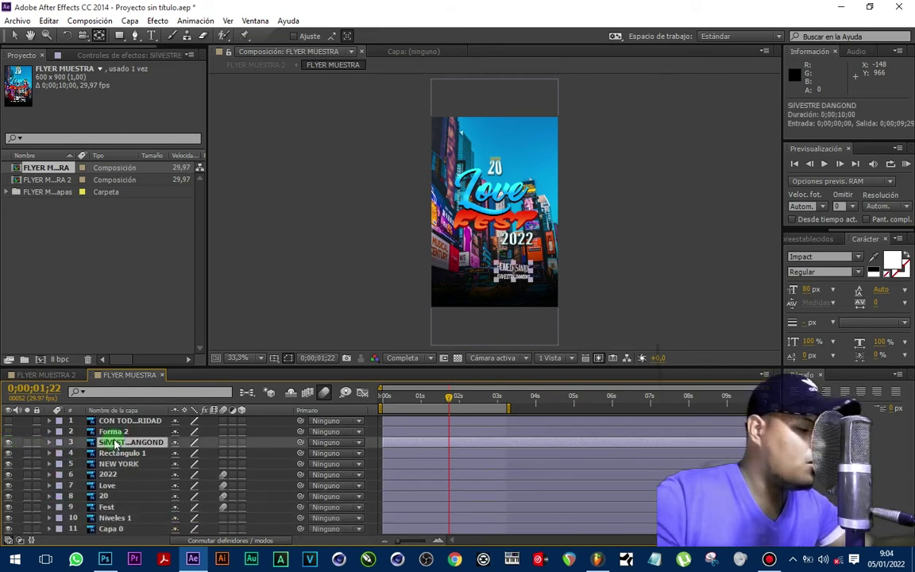
{"action": "key", "text": "s"}
Step: Reveal NEW YORK's scale keyframes and set the current time to 1;22
{"action": "key", "text": "Page_Down"}
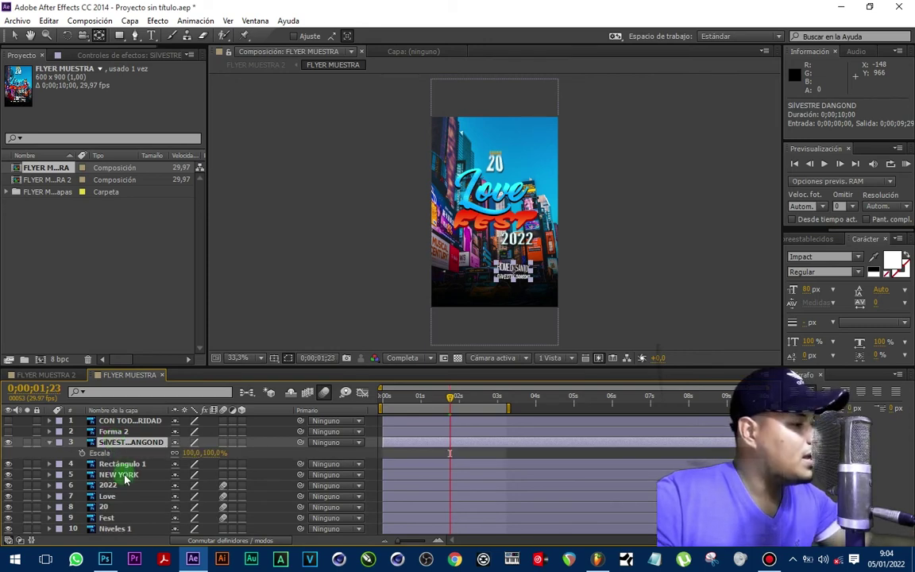
{"action": "left_click", "coordinate": [124, 477]}
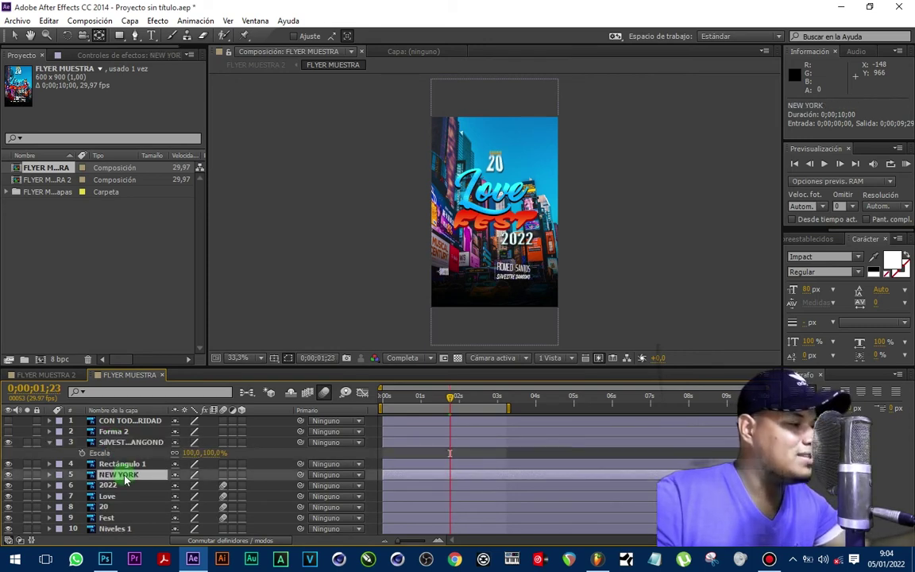
{"action": "key", "text": "s"}
{"action": "left_click", "coordinate": [450, 396]}
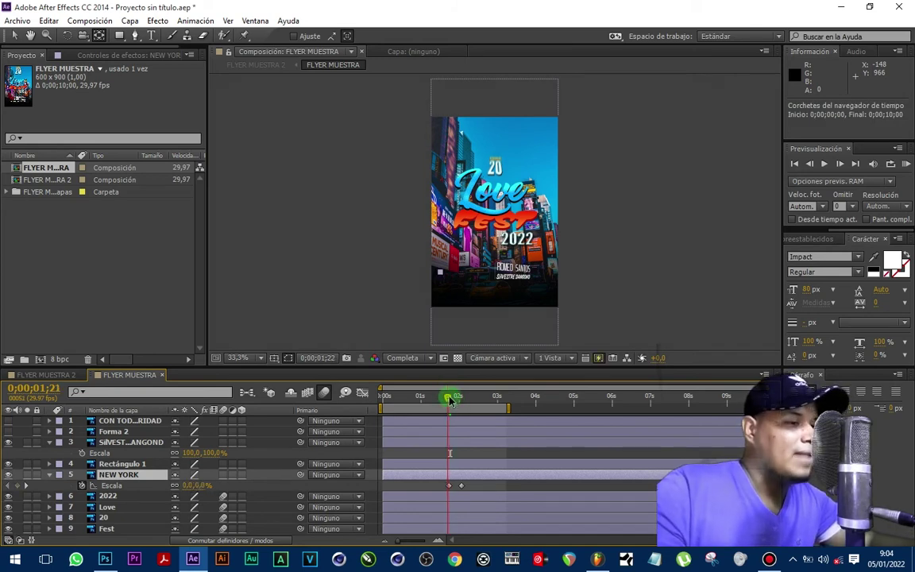
{"action": "left_click_drag", "start_coordinate": [449, 399], "coordinate": [451, 400]}
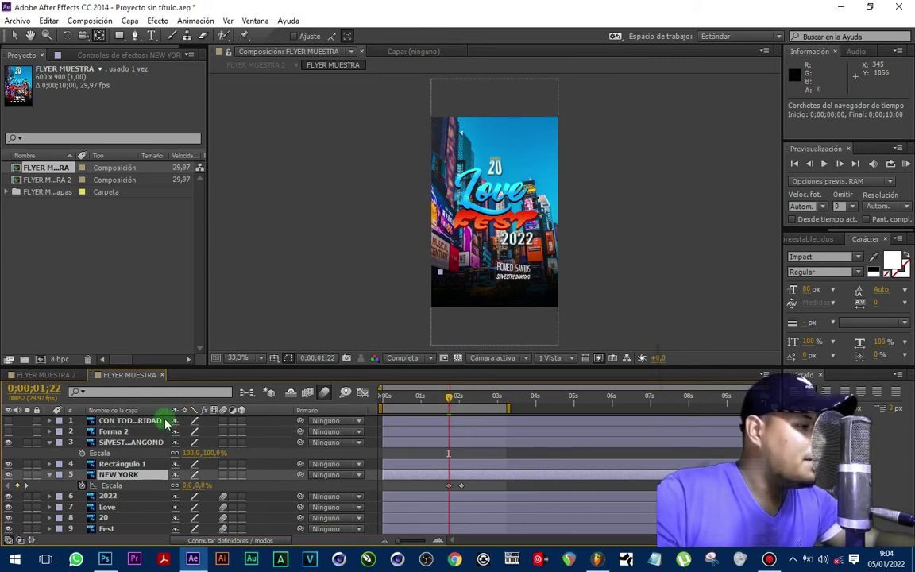
Step: Move the artist-names layer's anchor point to its right side with the Pan Behind tool
{"action": "left_click", "coordinate": [131, 442]}
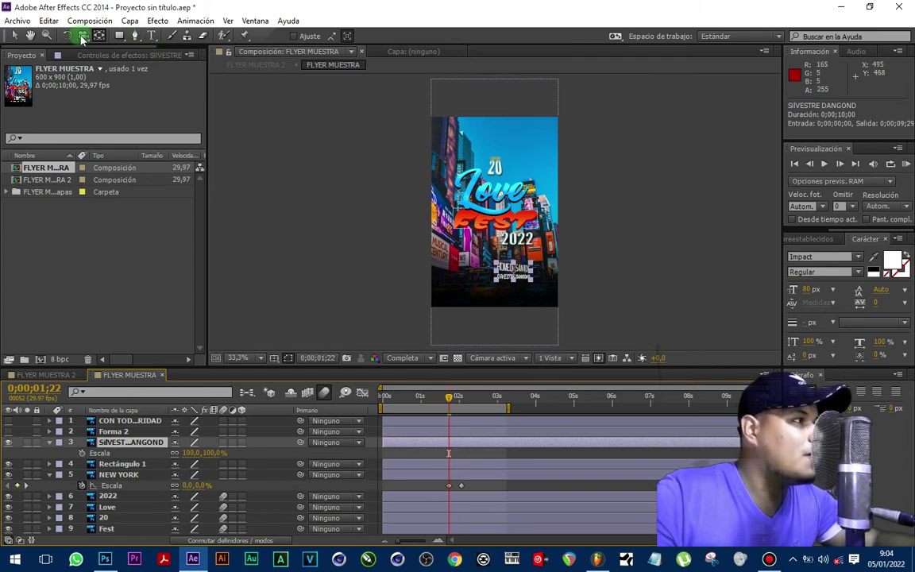
{"action": "left_click", "coordinate": [100, 36]}
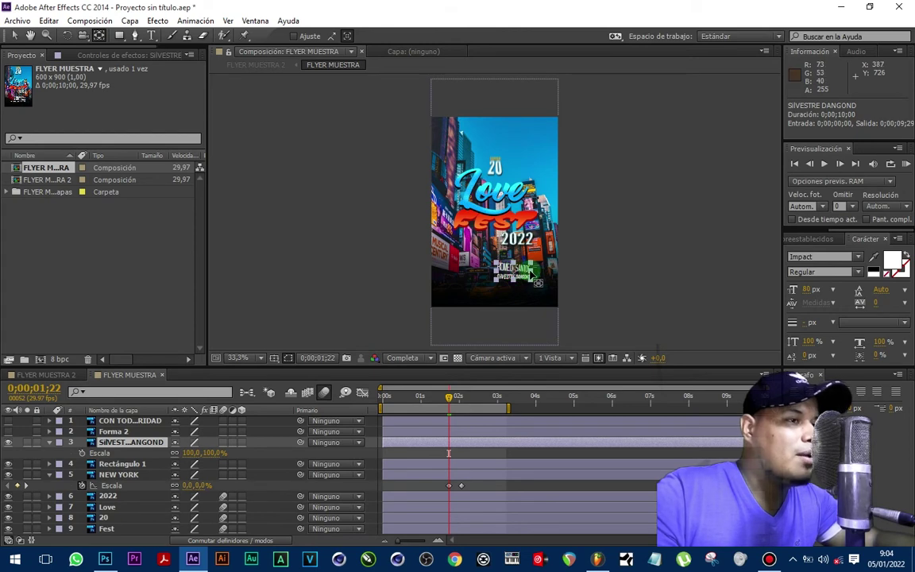
{"action": "left_click_drag", "start_coordinate": [537, 275], "coordinate": [546, 274]}
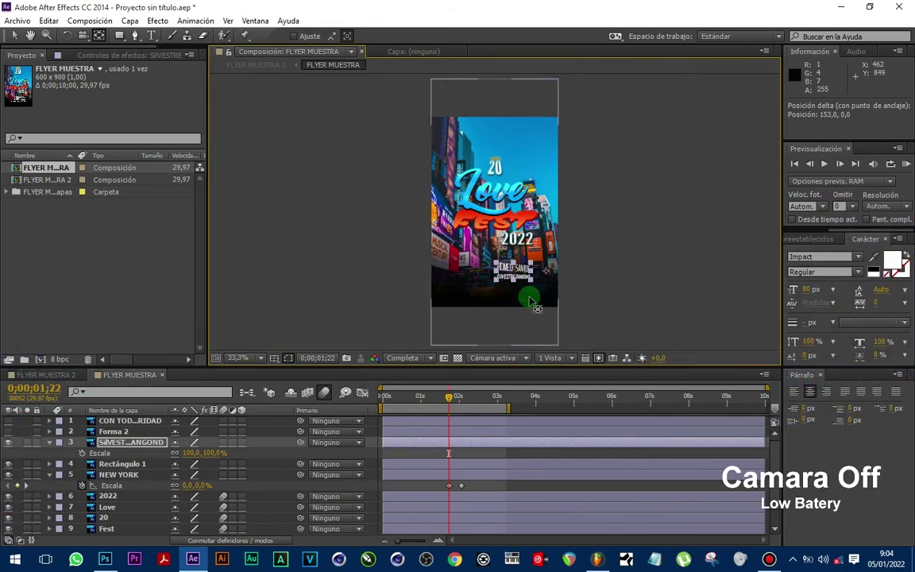
Step: Keyframe the artist-names Scale from 0% at 1;22 to 100% a few frames later; start work area near 1;10
{"action": "left_click", "coordinate": [81, 452]}
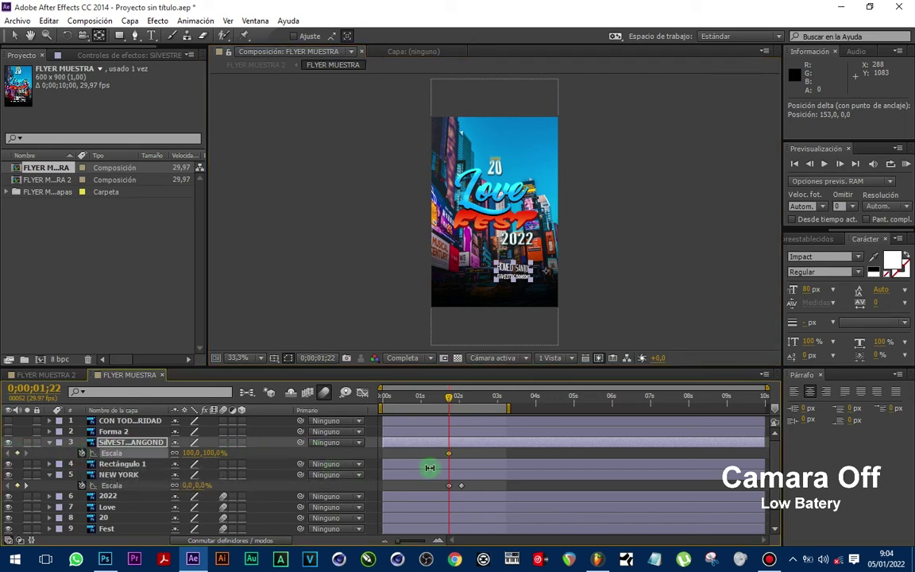
{"action": "left_click_drag", "start_coordinate": [456, 454], "coordinate": [463, 454]}
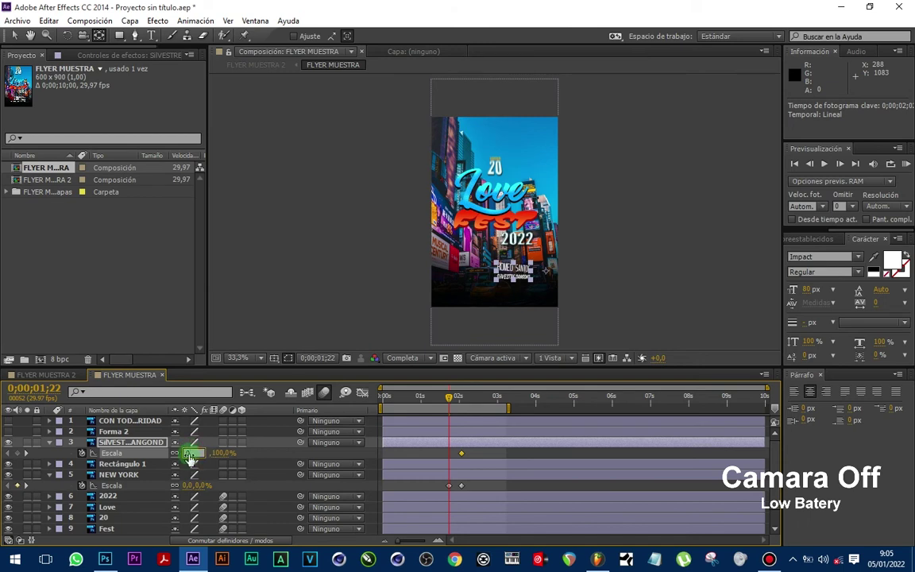
{"action": "key", "text": "Return"}
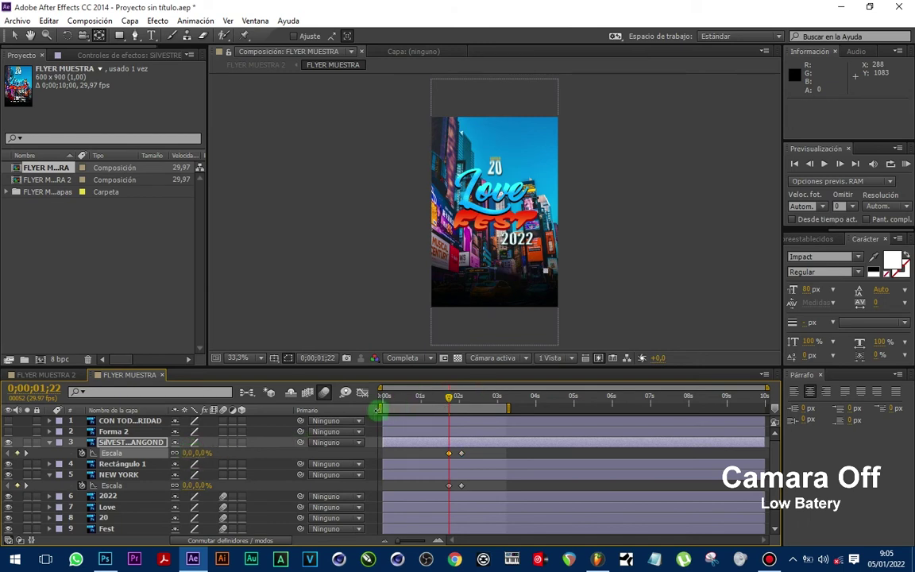
{"action": "left_click_drag", "start_coordinate": [380, 408], "coordinate": [432, 407]}
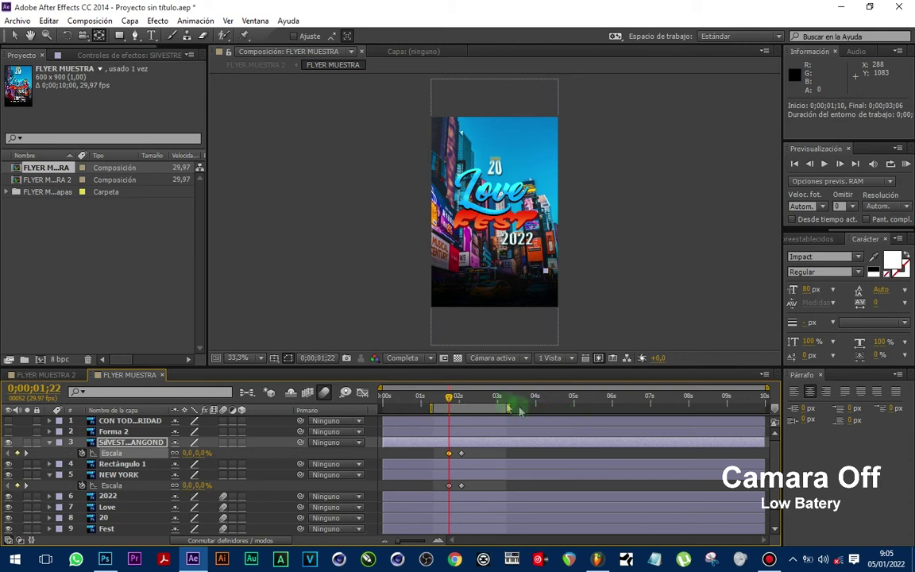
Step: End the work area around 2;17 and play a RAM preview of the flyer animation
{"action": "left_click_drag", "start_coordinate": [487, 408], "coordinate": [484, 408]}
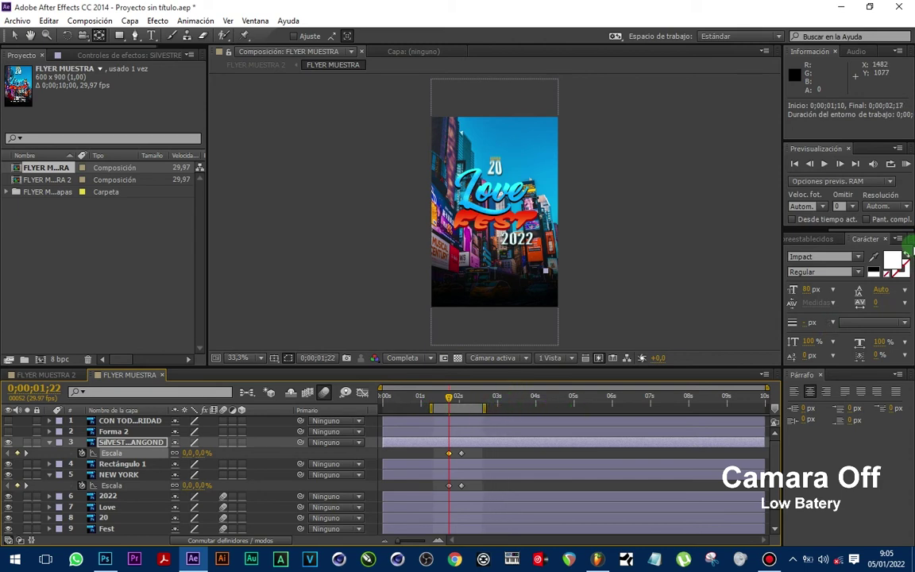
{"action": "left_click", "coordinate": [907, 163]}
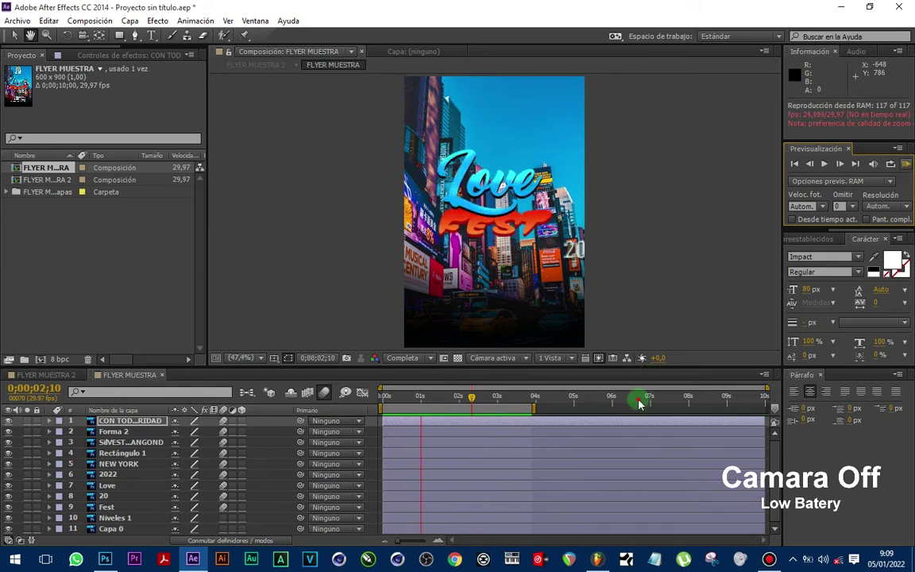
Step: Stop the preview and extend the work area to the full 0;00;00;00–0;00;09;29 comp
{"action": "key", "text": "space"}
{"action": "double_click", "coordinate": [468, 405]}
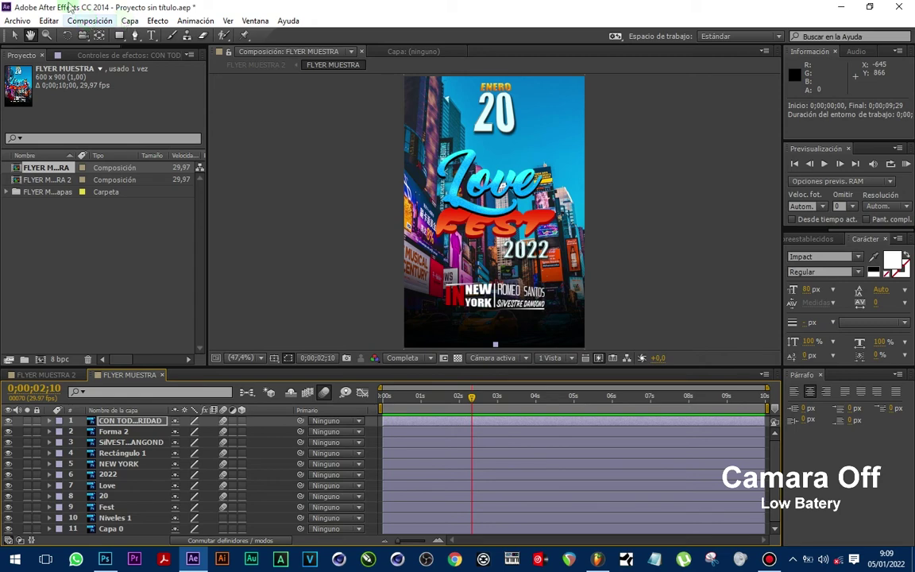
{"action": "left_click", "coordinate": [88, 22]}
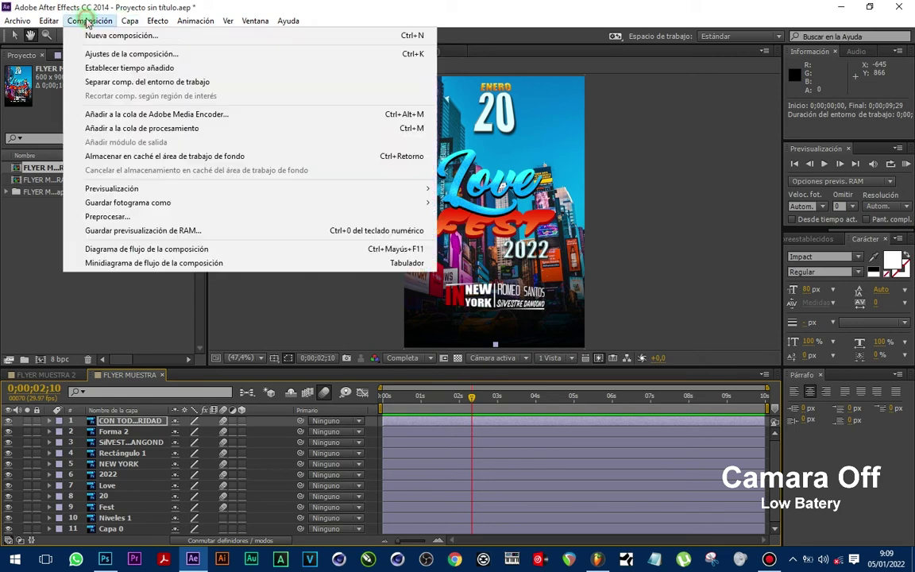
{"action": "left_click", "coordinate": [114, 130]}
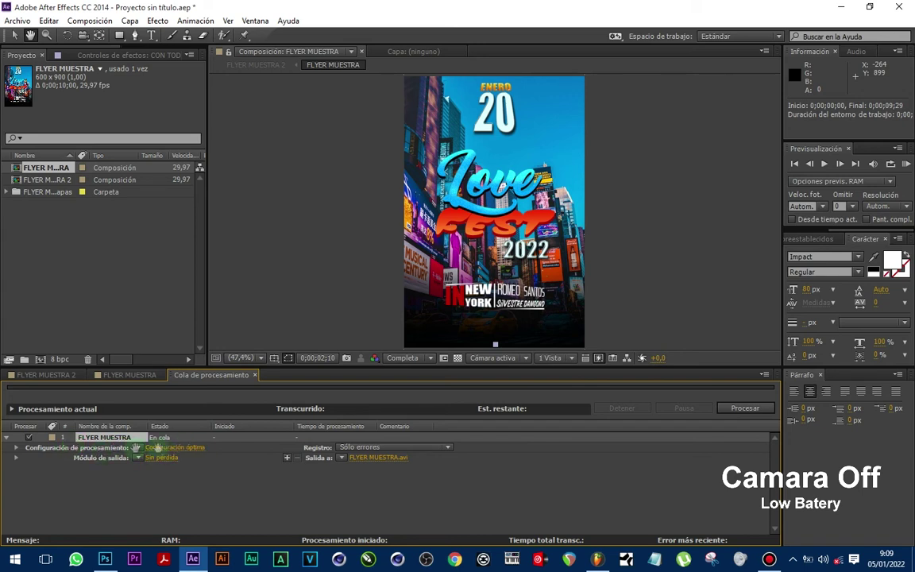
{"action": "left_click", "coordinate": [195, 448]}
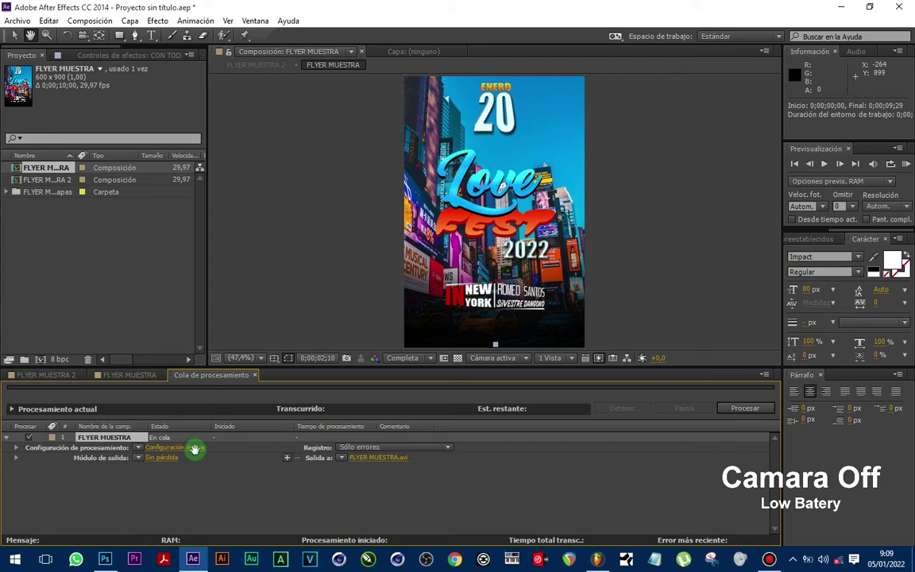
{"action": "left_click", "coordinate": [190, 447]}
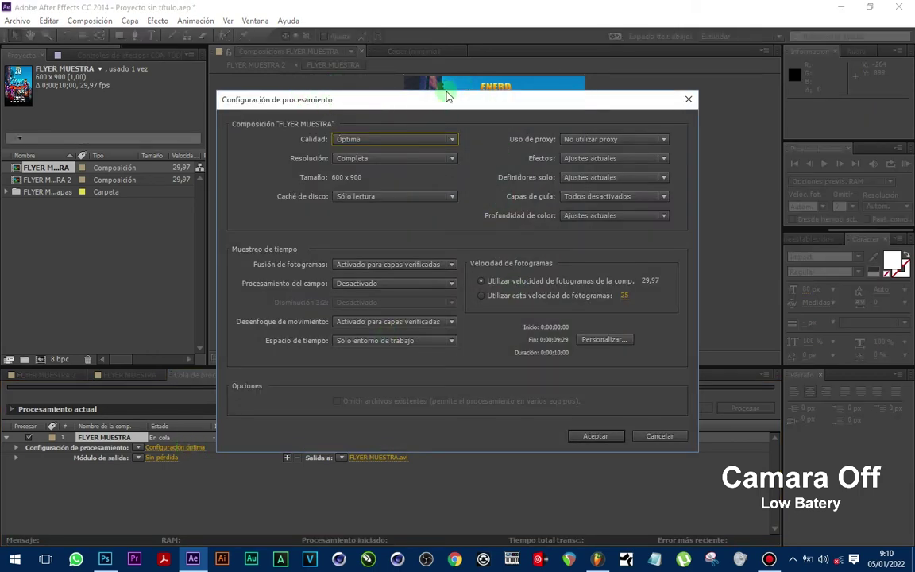
Step: Keep Render Settings at Óptima quality and Completa resolution, then accept them
{"action": "left_click", "coordinate": [357, 139]}
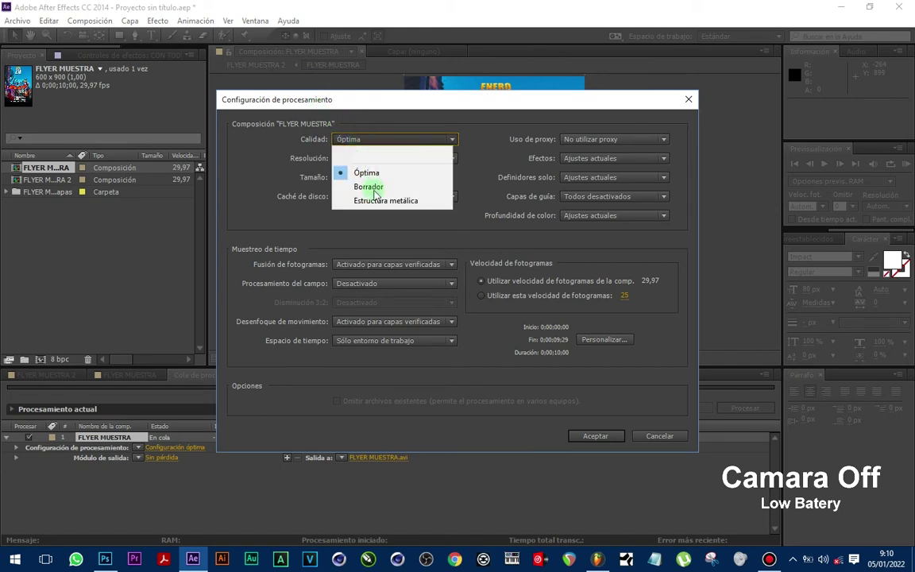
{"action": "left_click", "coordinate": [366, 173]}
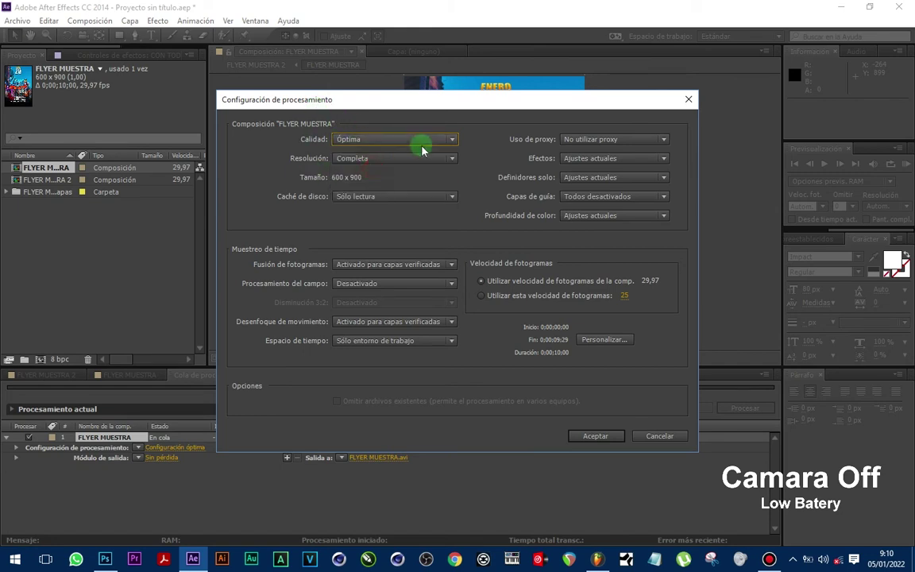
{"action": "left_click", "coordinate": [354, 158]}
{"action": "left_click", "coordinate": [373, 178]}
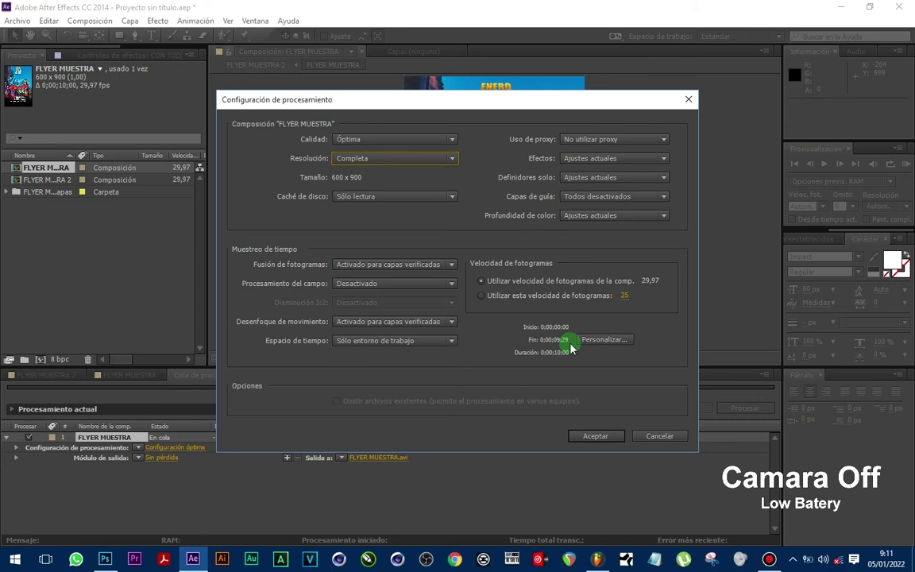
{"action": "left_click", "coordinate": [449, 98]}
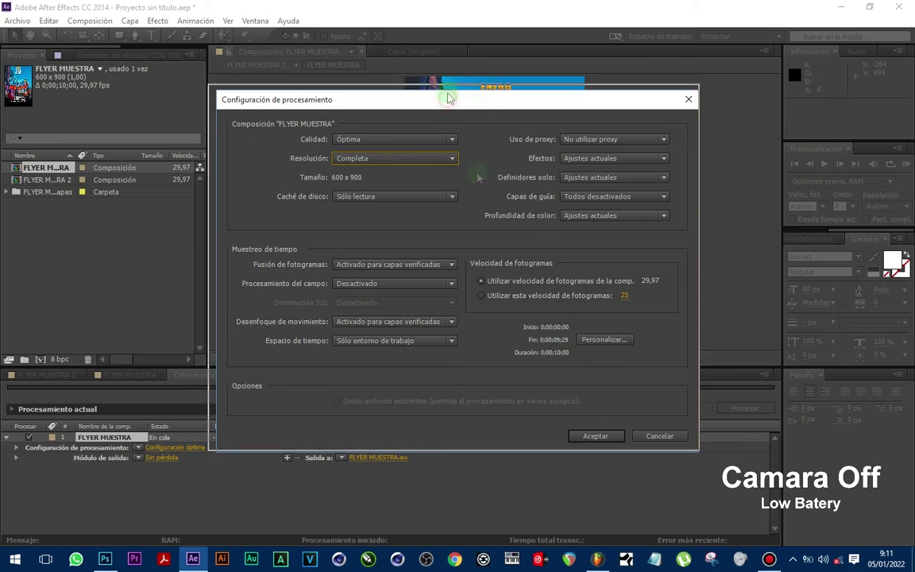
{"action": "left_click_drag", "start_coordinate": [449, 98], "coordinate": [446, 91]}
{"action": "left_click", "coordinate": [584, 430]}
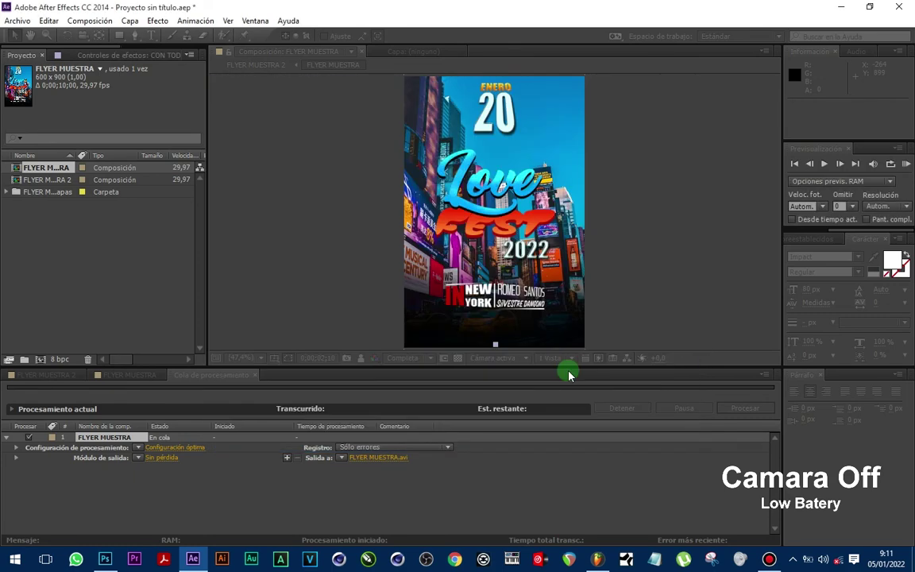
Step: Switch the Sin pérdida output module to QuickTime format, keeping RGB channels and Premultiplicado colour
{"action": "left_click", "coordinate": [163, 461]}
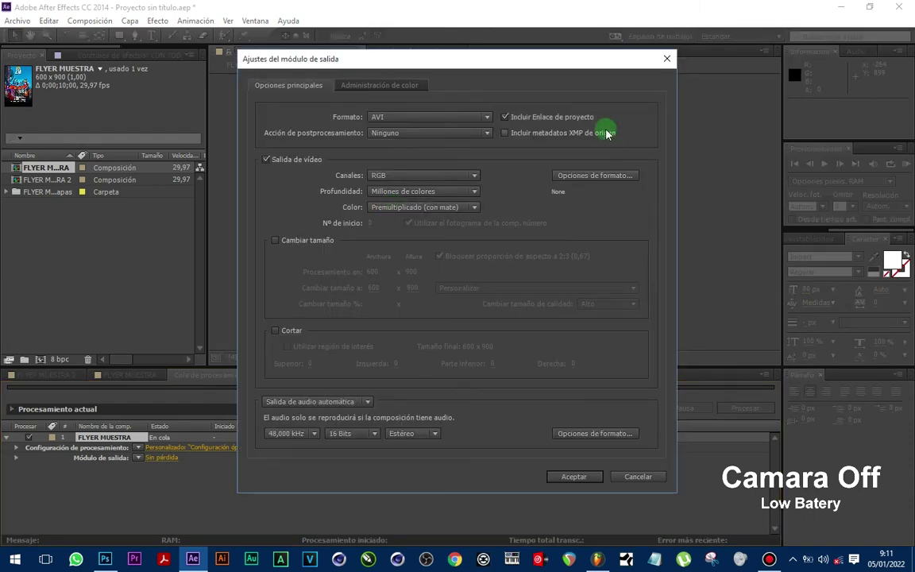
{"action": "left_click", "coordinate": [403, 118]}
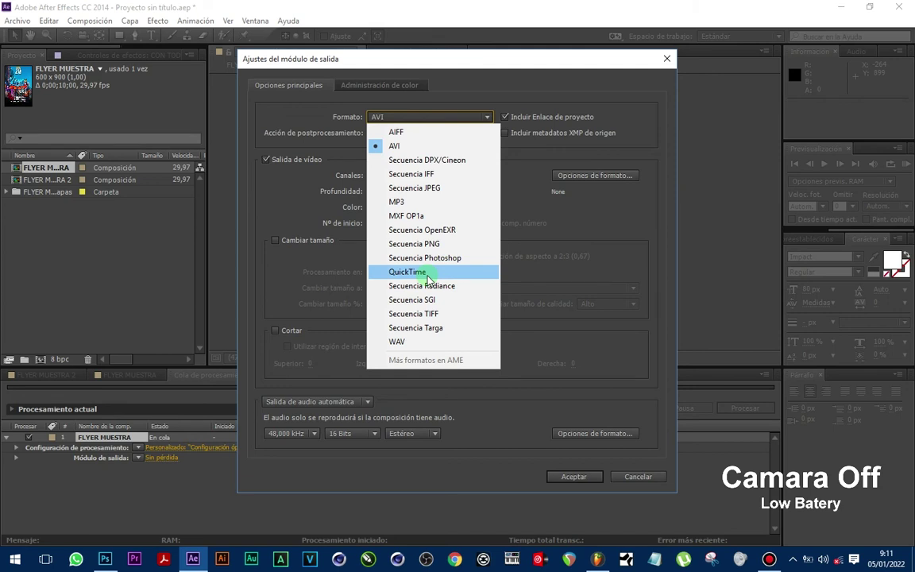
{"action": "left_click", "coordinate": [406, 272]}
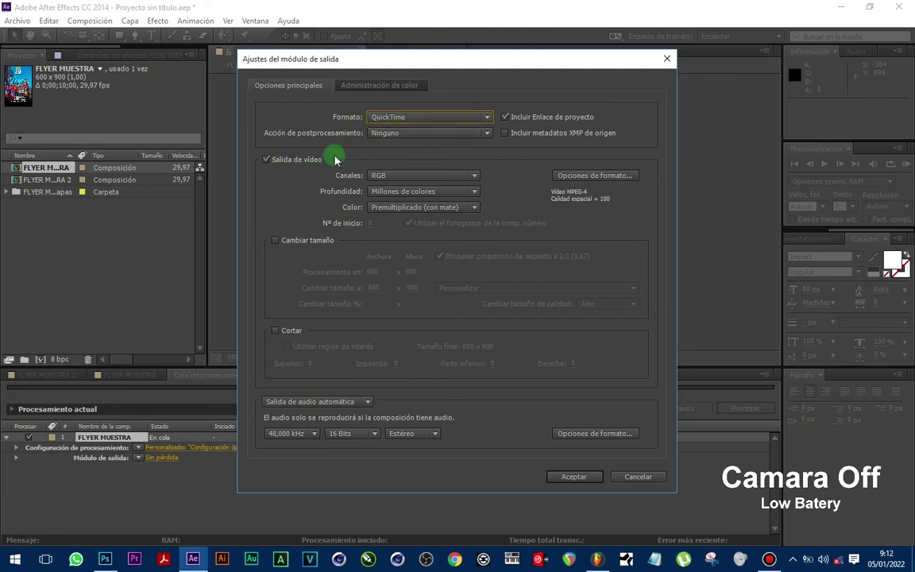
{"action": "left_click", "coordinate": [375, 176]}
{"action": "left_click", "coordinate": [375, 185]}
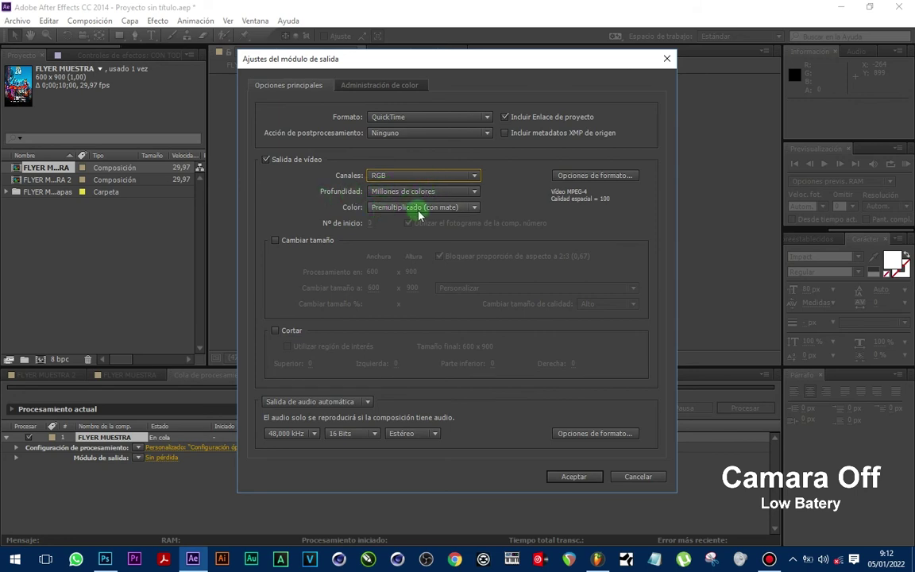
{"action": "left_click", "coordinate": [394, 206]}
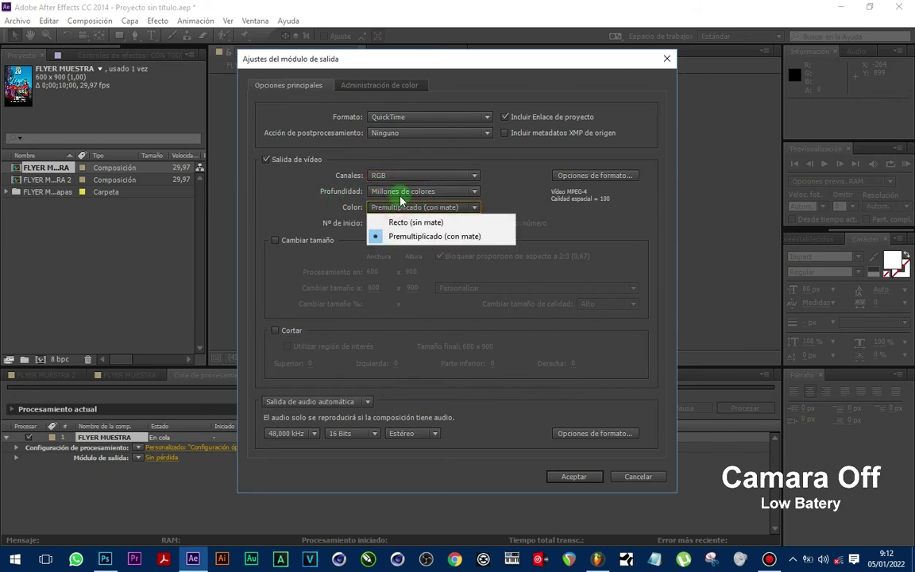
{"action": "left_click", "coordinate": [465, 237]}
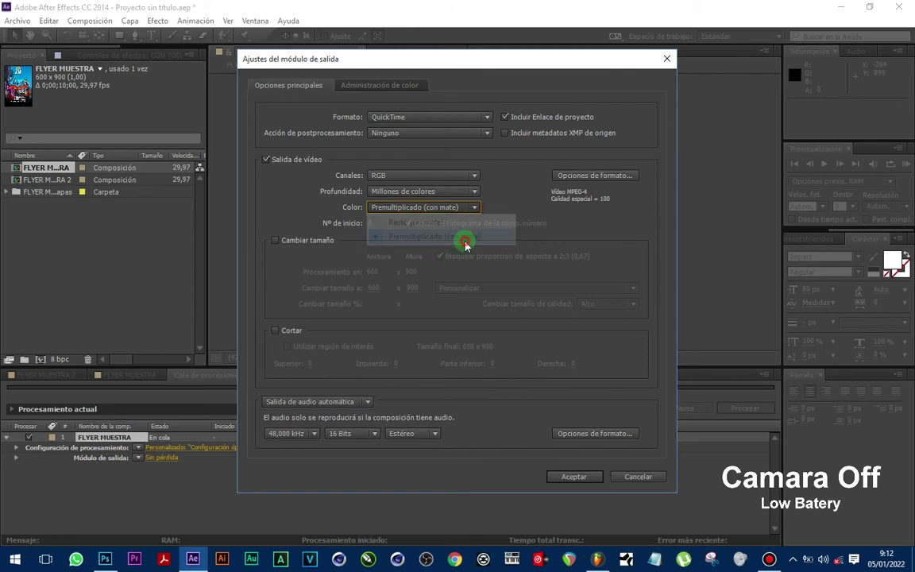
Step: Choose the Animación video codec in the QuickTime format options and confirm both dialogs
{"action": "left_click", "coordinate": [586, 179]}
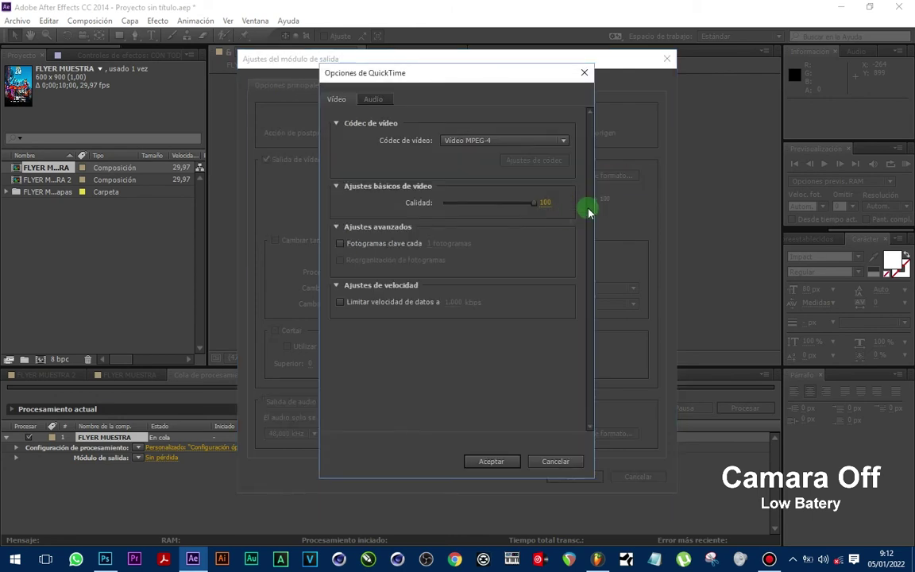
{"action": "left_click", "coordinate": [455, 150]}
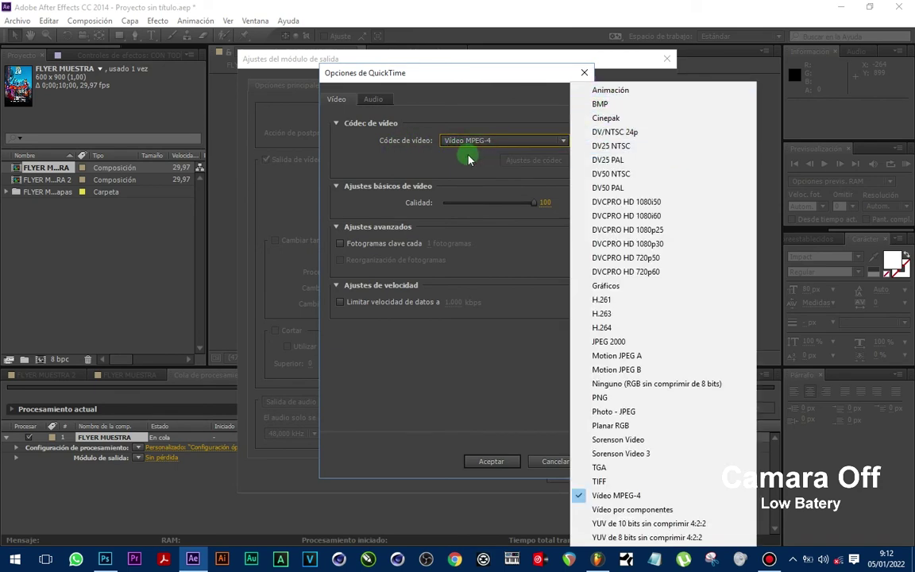
{"action": "left_click", "coordinate": [626, 91]}
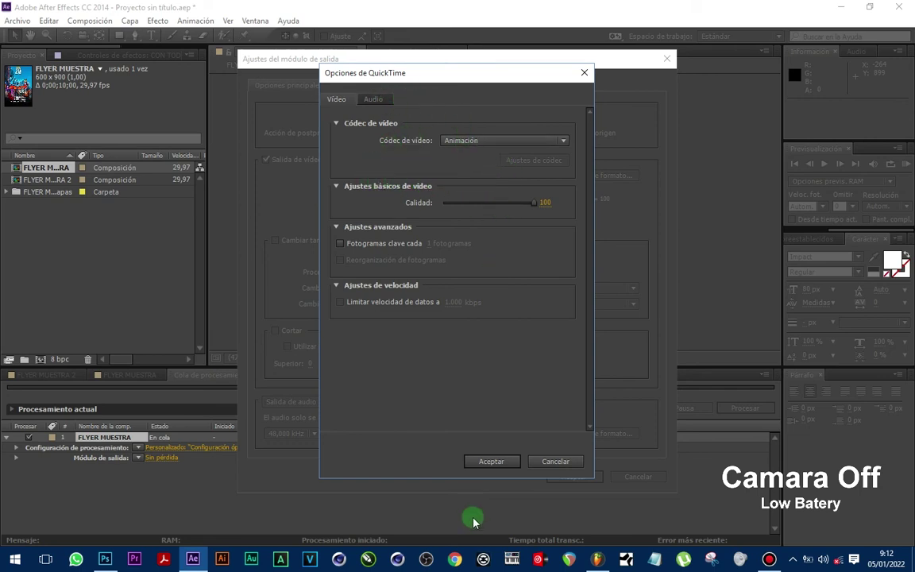
{"action": "left_click", "coordinate": [493, 462]}
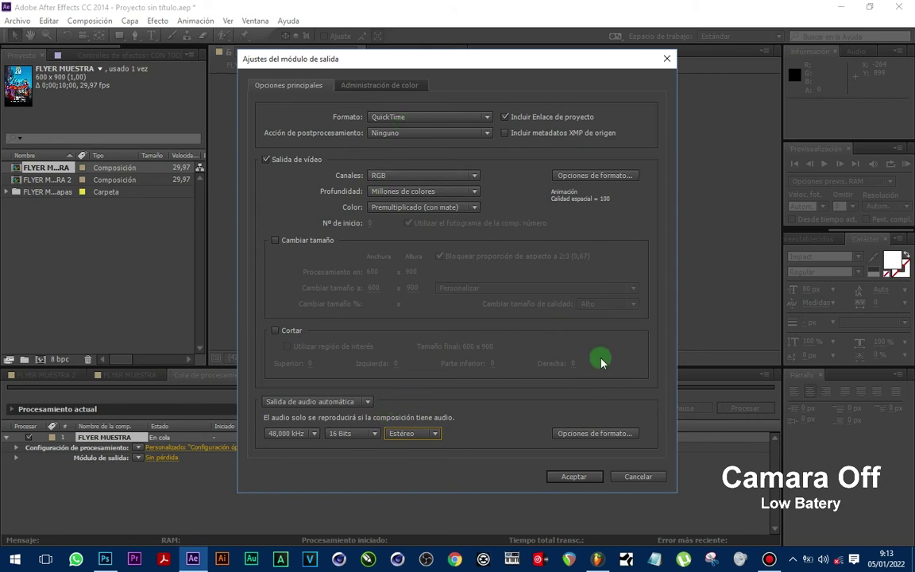
{"action": "left_click", "coordinate": [586, 478]}
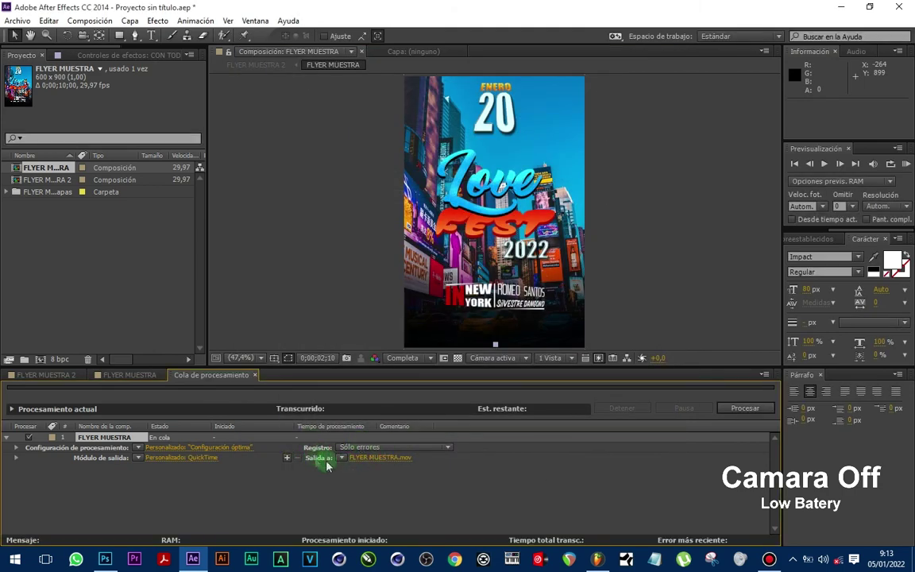
{"action": "left_click", "coordinate": [381, 458]}
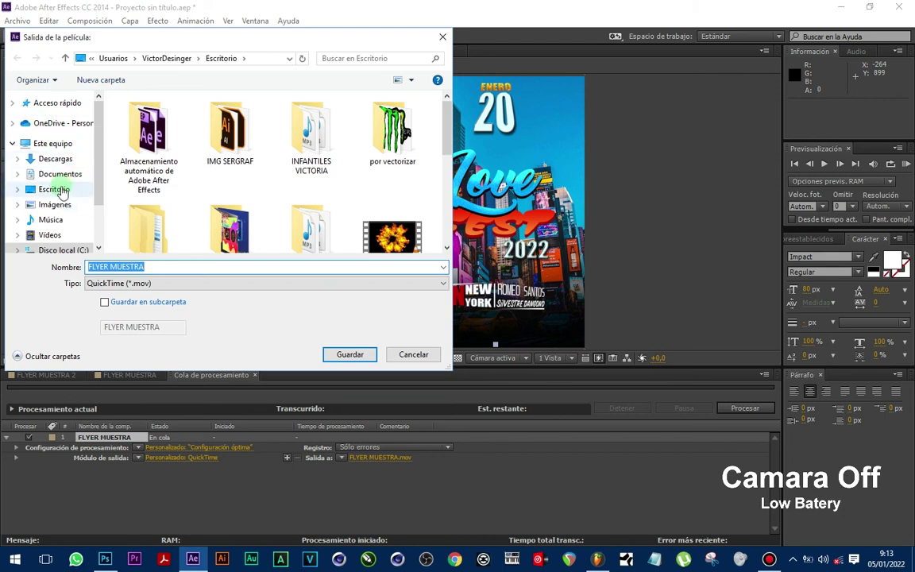
{"action": "left_click", "coordinate": [48, 189]}
{"action": "left_click", "coordinate": [158, 272]}
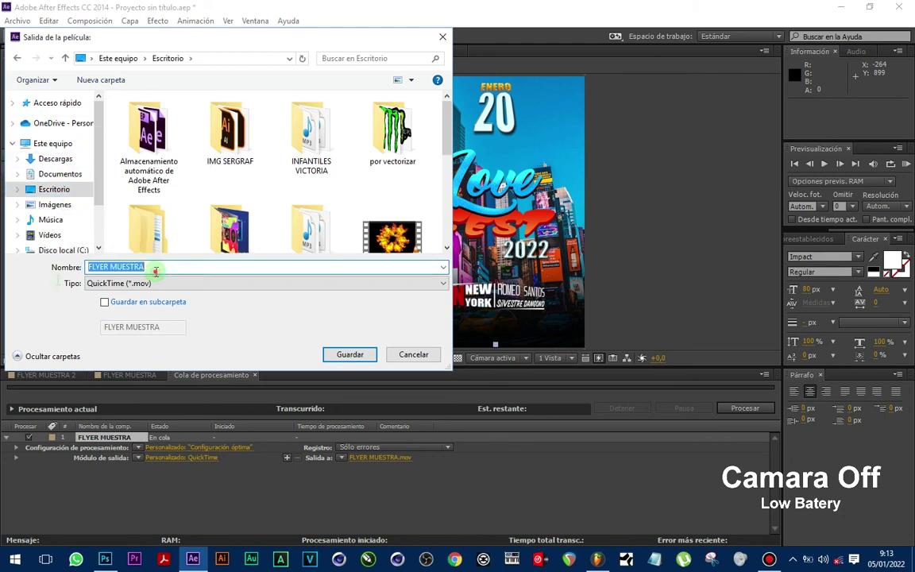
{"action": "type", "text": "rtjhryjthd"}
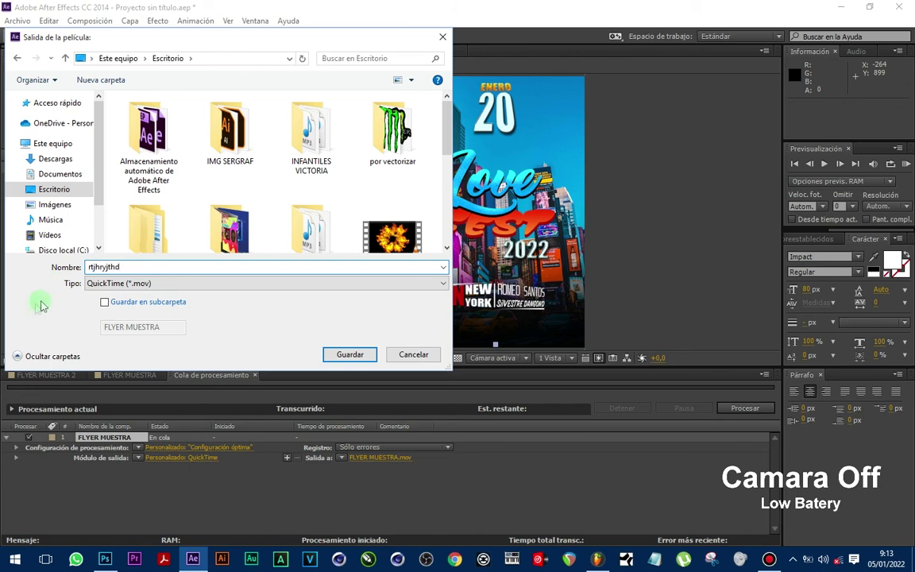
{"action": "key", "text": "BackSpace"}
{"action": "key", "text": "BackSpace"}
{"action": "key", "text": "BackSpace"}
{"action": "key", "text": "BackSpace"}
{"action": "key", "text": "BackSpace"}
{"action": "key", "text": "BackSpace"}
{"action": "key", "text": "BackSpace"}
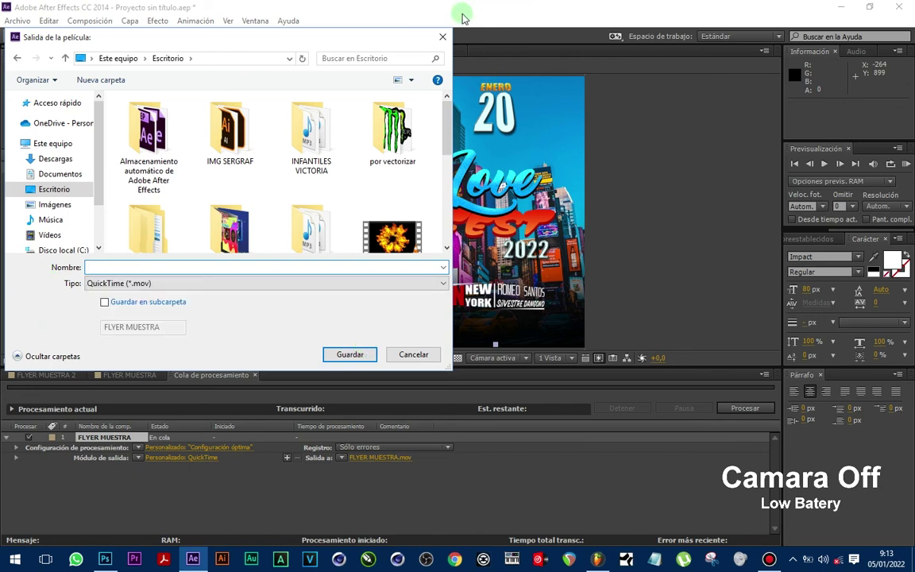
{"action": "key", "text": "Escape"}
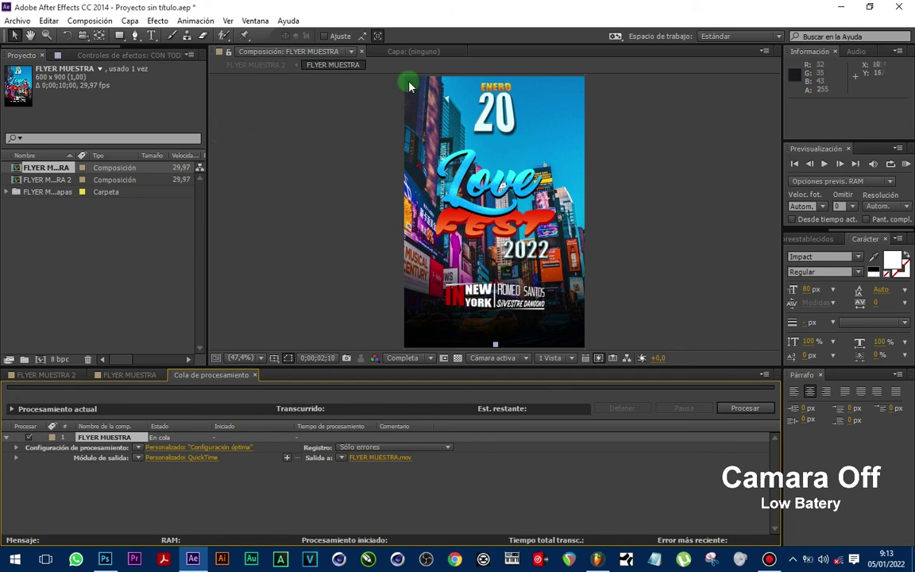
Step: Start a RAM preview of the FLYER MUESTRA comp with numpad 0
{"action": "key", "text": "KP_0"}
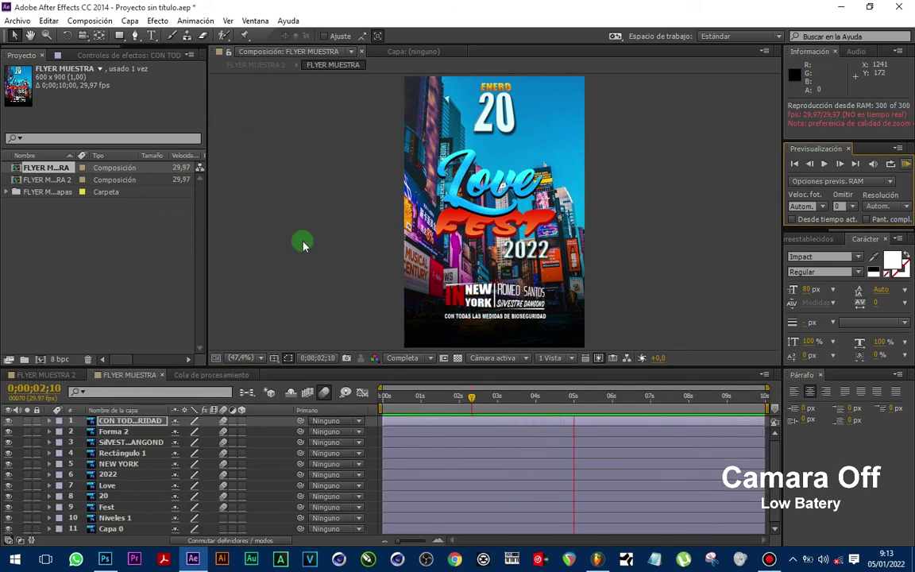